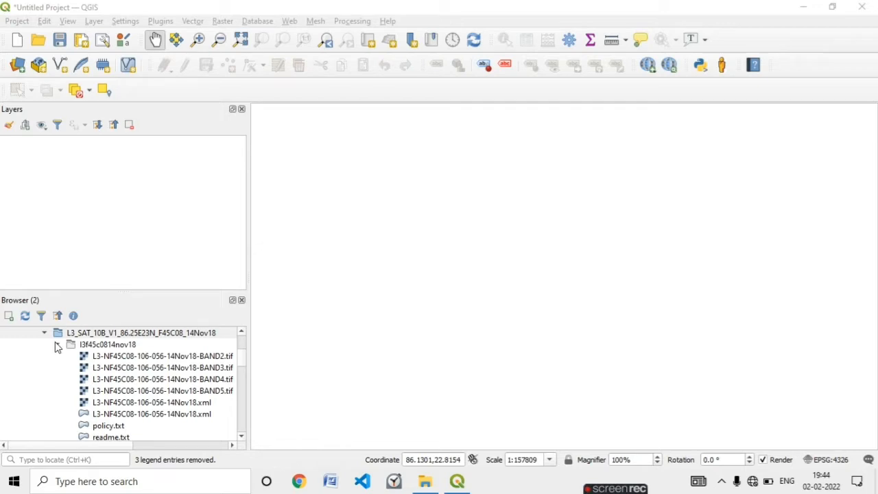
- Add BAND2, BAND3 and BAND4 of the F45I05 scene from the LISS 3 folder as layers, and collapse the scene folders
{"action": "left_click", "coordinate": [58, 346]}
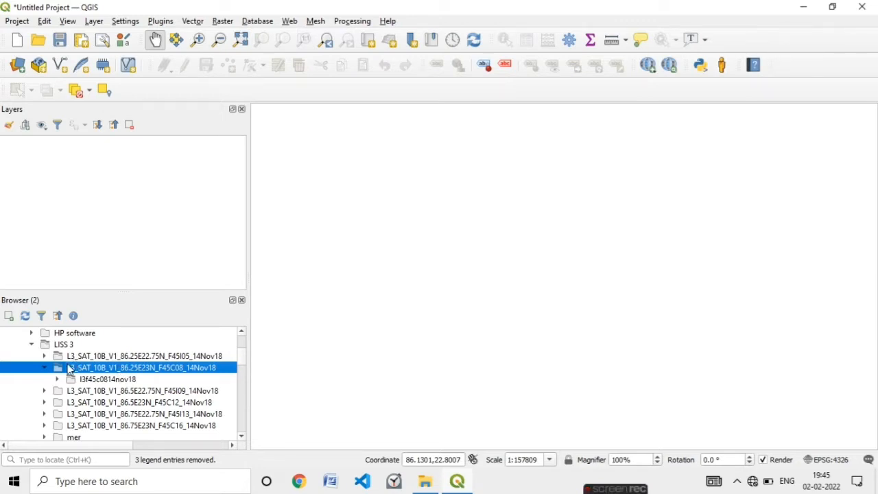
{"action": "left_click", "coordinate": [118, 356]}
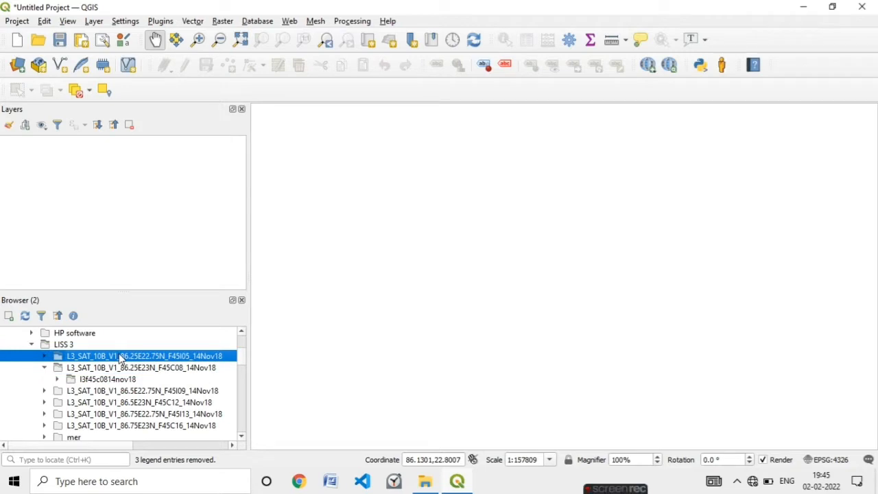
{"action": "double_click", "coordinate": [120, 356]}
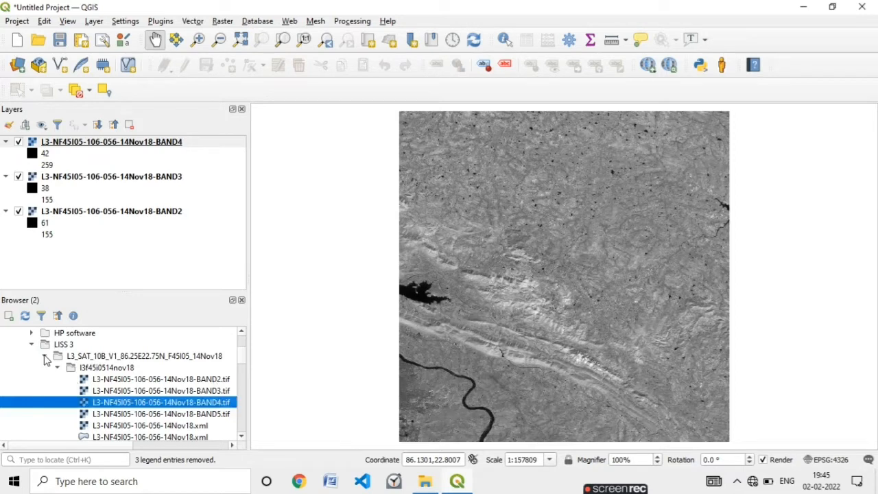
{"action": "left_click", "coordinate": [45, 357]}
{"action": "left_click", "coordinate": [45, 368]}
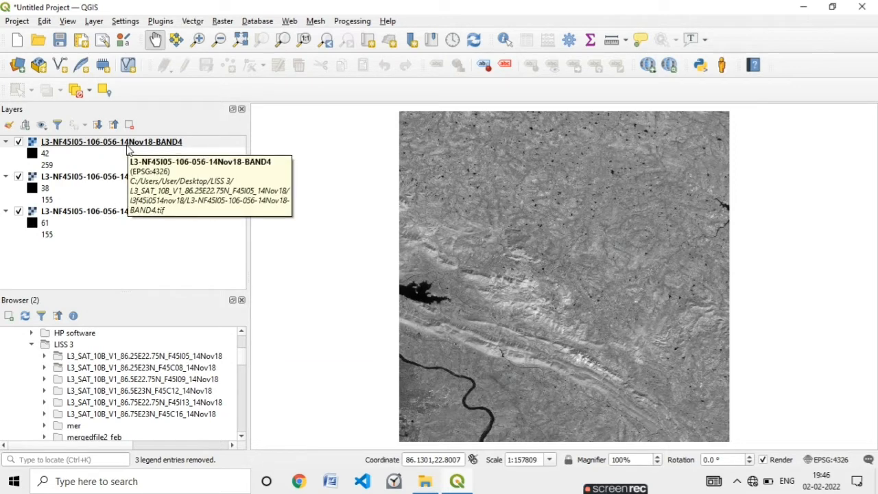
- Set up a raster Merge of the F45I05 BAND2, BAND3 and BAND4 layers, placing each input file into a separate band
{"action": "left_click", "coordinate": [128, 144]}
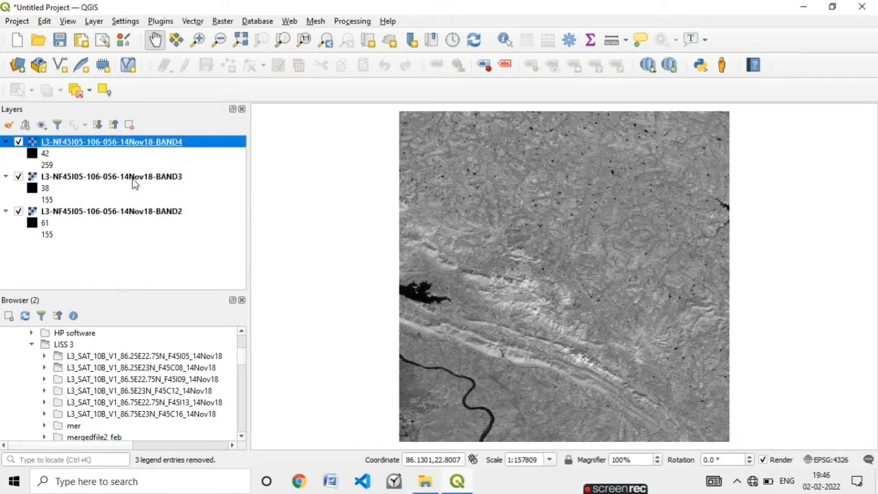
{"action": "left_click", "coordinate": [137, 214], "text": "shift"}
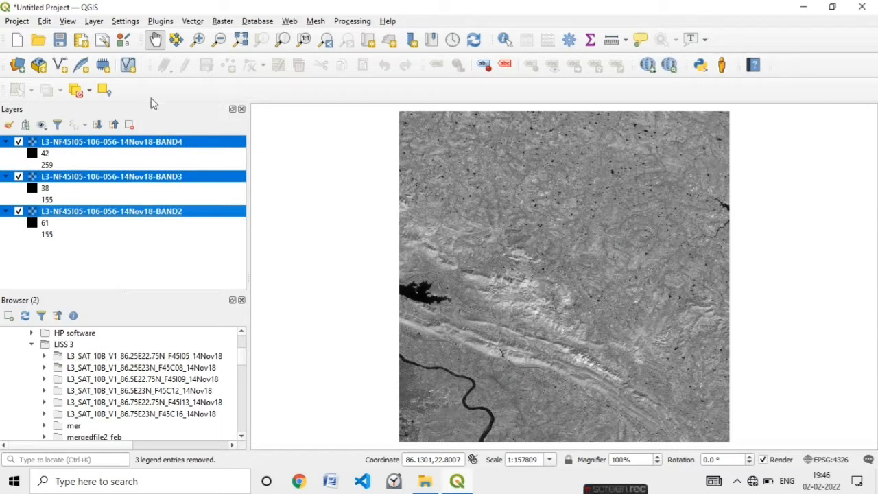
{"action": "left_click", "coordinate": [222, 22]}
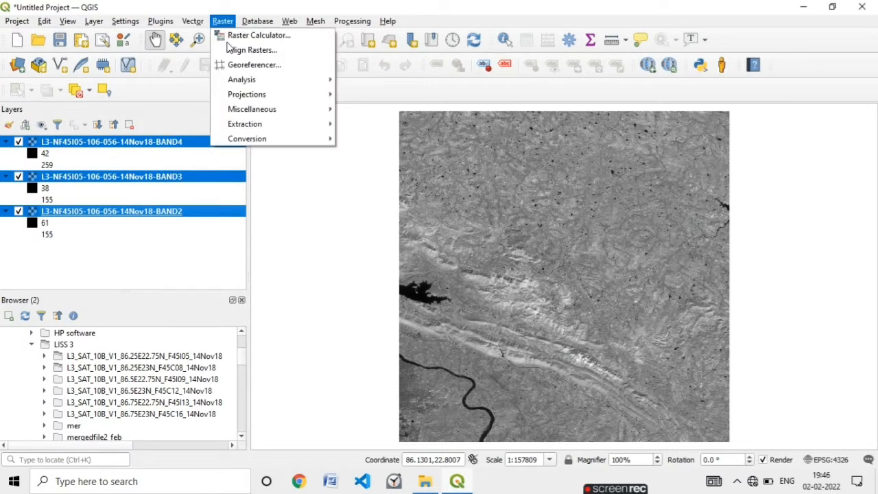
{"action": "mouse_move", "coordinate": [286, 113]}
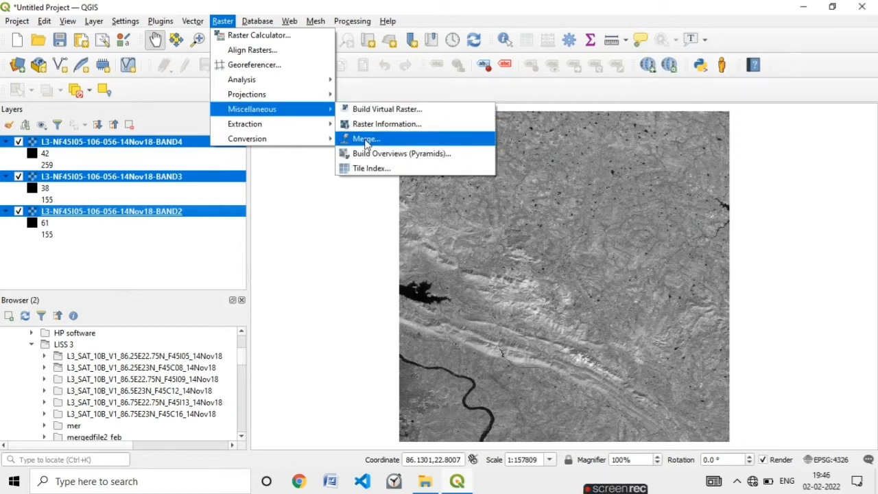
{"action": "left_click", "coordinate": [367, 140]}
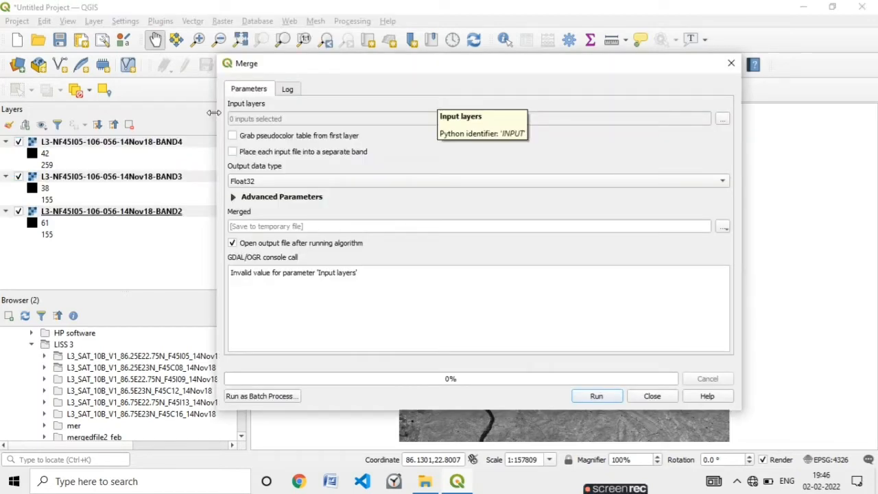
{"action": "left_click", "coordinate": [723, 120]}
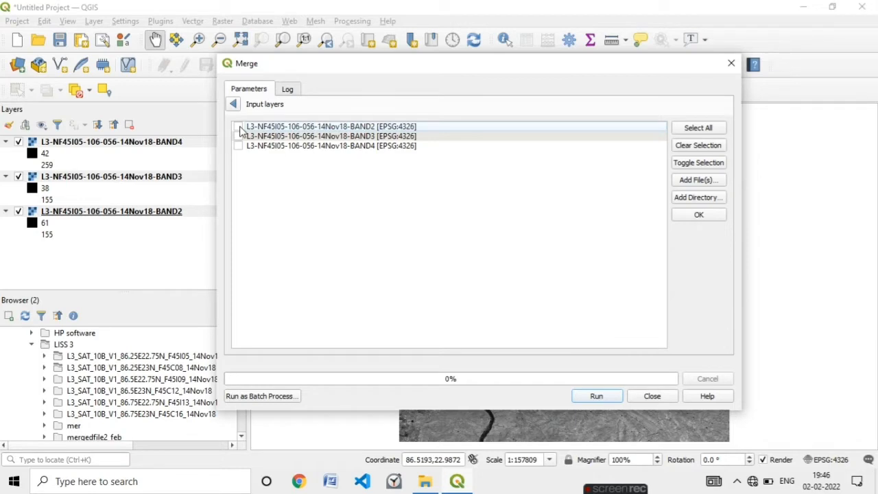
{"action": "left_click", "coordinate": [238, 127]}
{"action": "left_click", "coordinate": [238, 135]}
{"action": "left_click", "coordinate": [238, 146]}
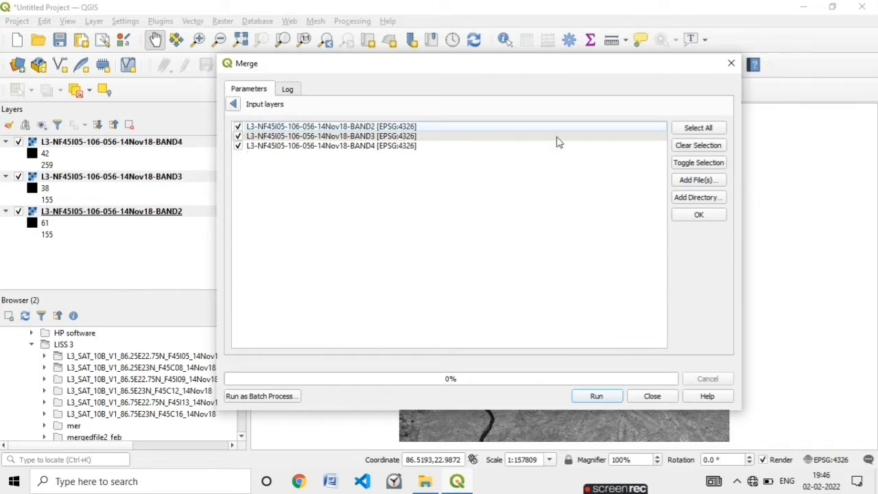
{"action": "left_click", "coordinate": [698, 215]}
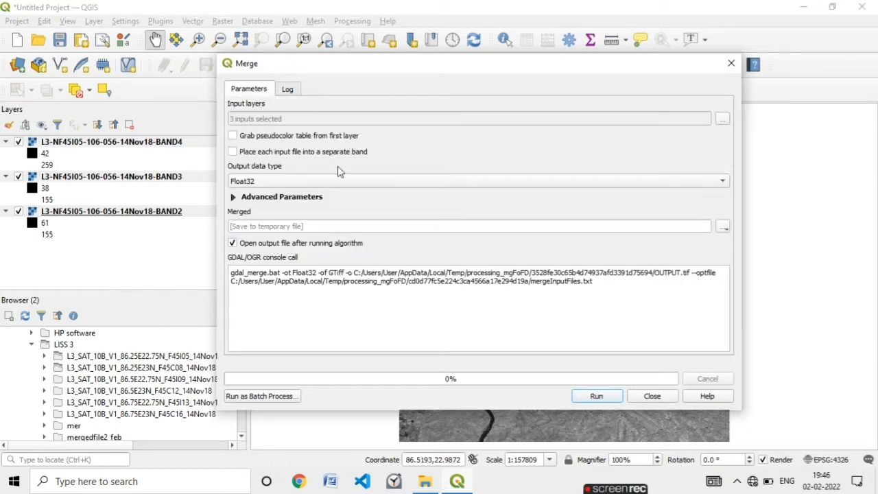
{"action": "left_click", "coordinate": [268, 153]}
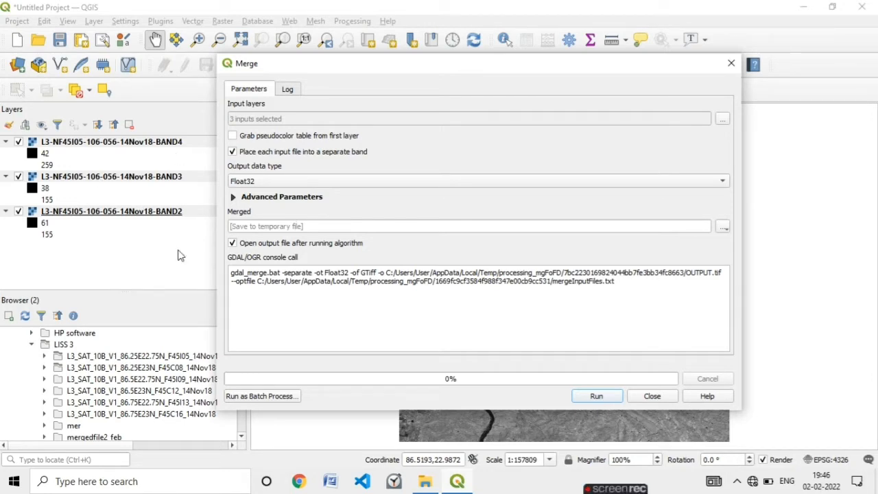
- Set the merged output to a TIF file named mergedone in the mergedfile2_feb folder and run the merge
{"action": "left_click", "coordinate": [722, 228]}
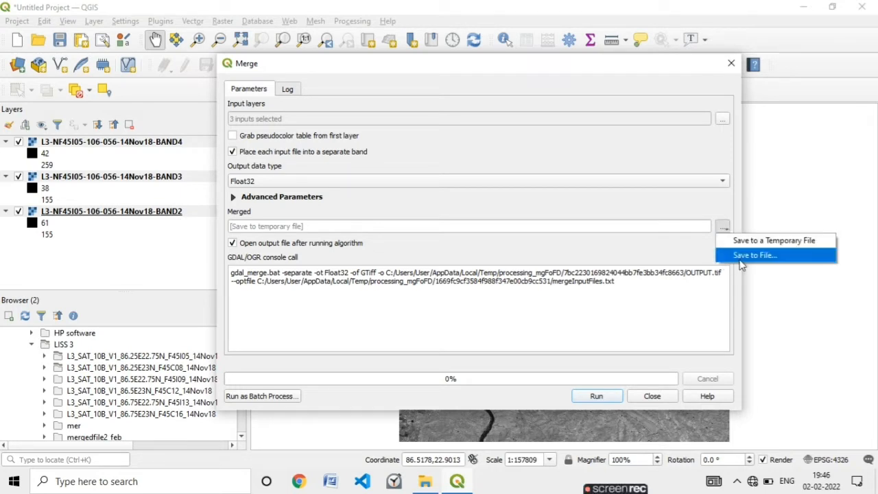
{"action": "left_click", "coordinate": [742, 258]}
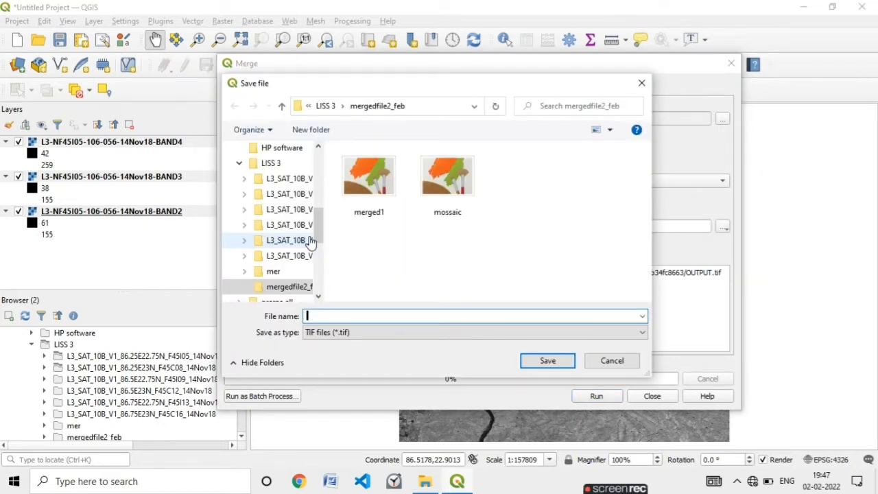
{"action": "left_click", "coordinate": [289, 272]}
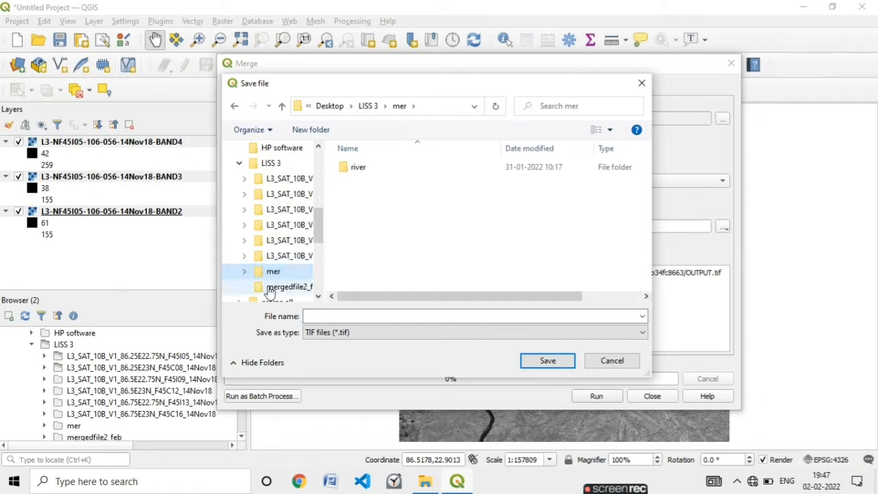
{"action": "left_click", "coordinate": [278, 287]}
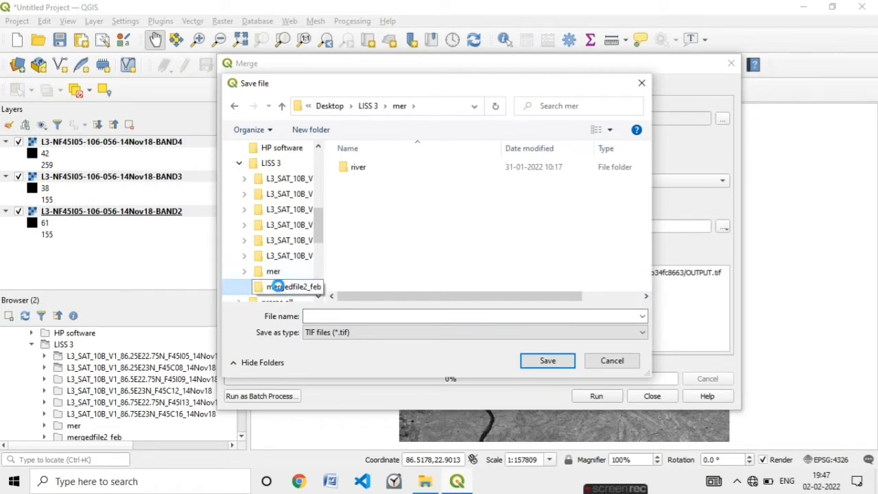
{"action": "left_click", "coordinate": [482, 312]}
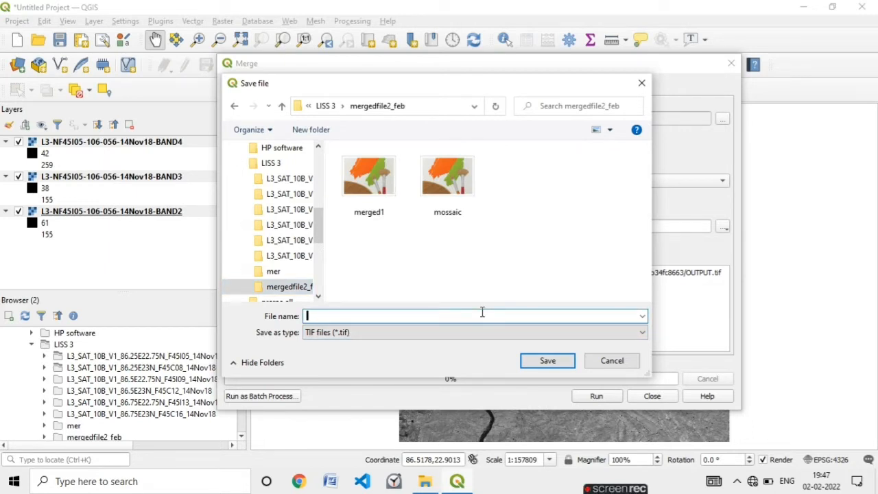
{"action": "type", "text": "mer"}
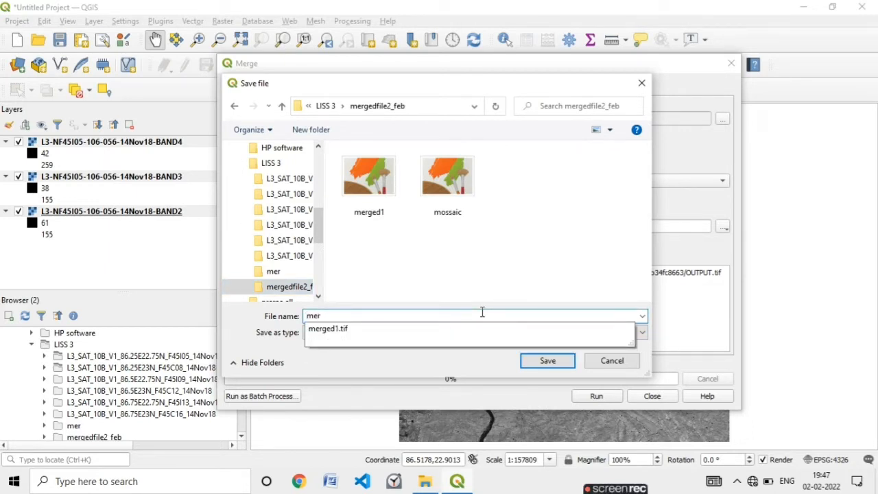
{"action": "type", "text": "ged1"}
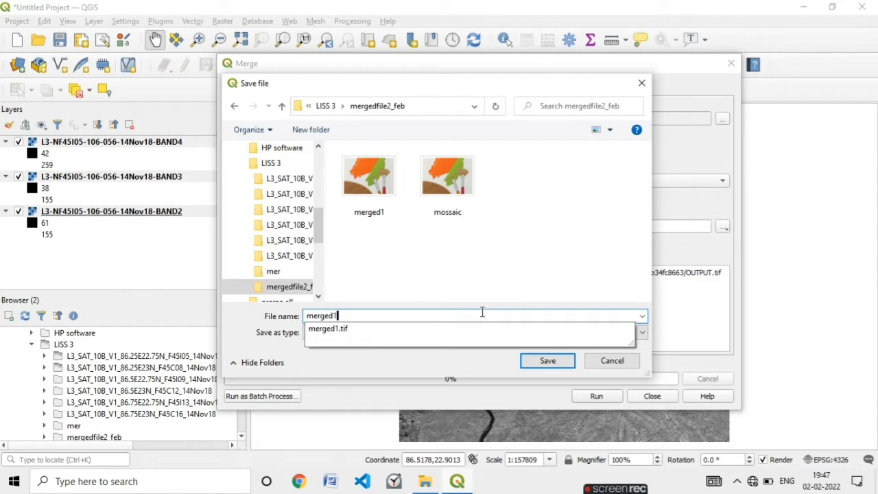
{"action": "key", "text": "BackSpace"}
{"action": "type", "text": "one"}
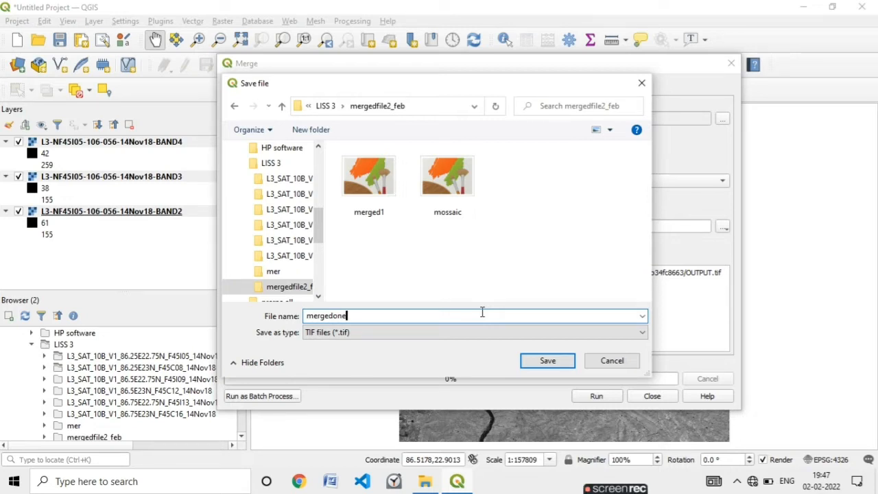
{"action": "key", "text": "Return"}
{"action": "left_click", "coordinate": [596, 396]}
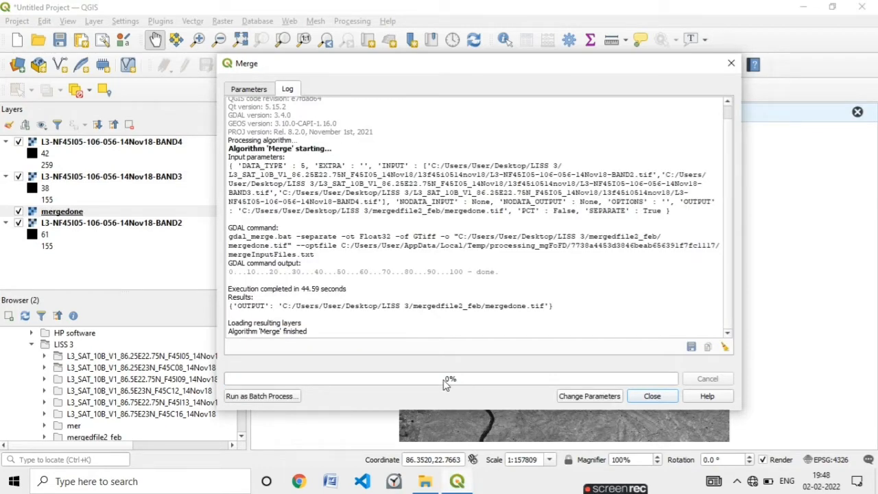
{"action": "left_click", "coordinate": [652, 396]}
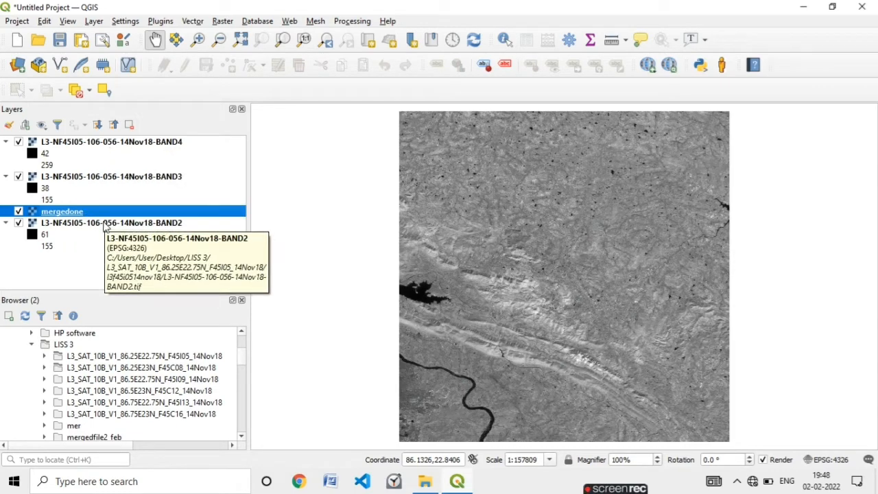
- Remove the F45I05 BAND4, BAND3 and BAND2 layers from the project, keeping mergedone
{"action": "left_click", "coordinate": [122, 144]}
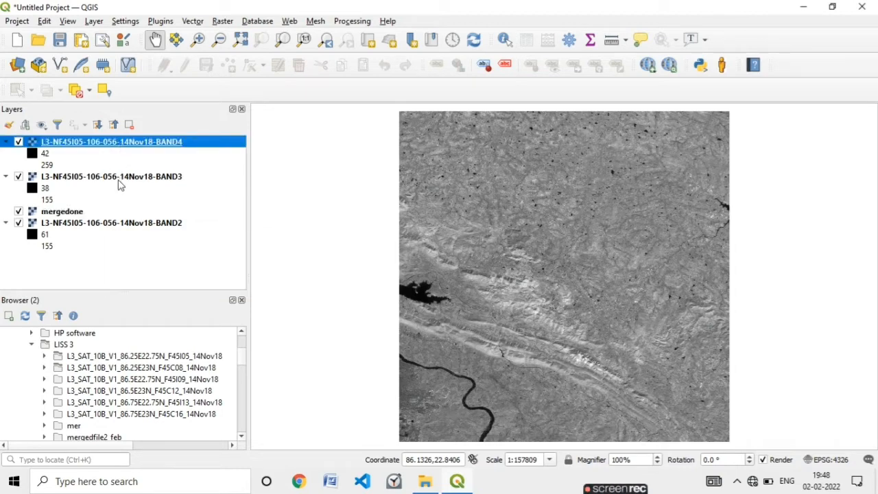
{"action": "left_click", "coordinate": [119, 179], "text": "ctrl"}
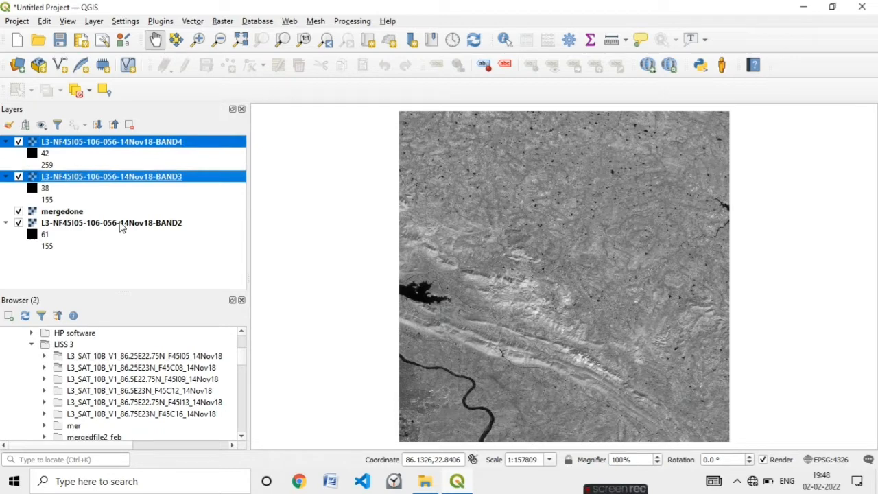
{"action": "left_click", "coordinate": [121, 226], "text": "ctrl"}
{"action": "right_click", "coordinate": [121, 228]}
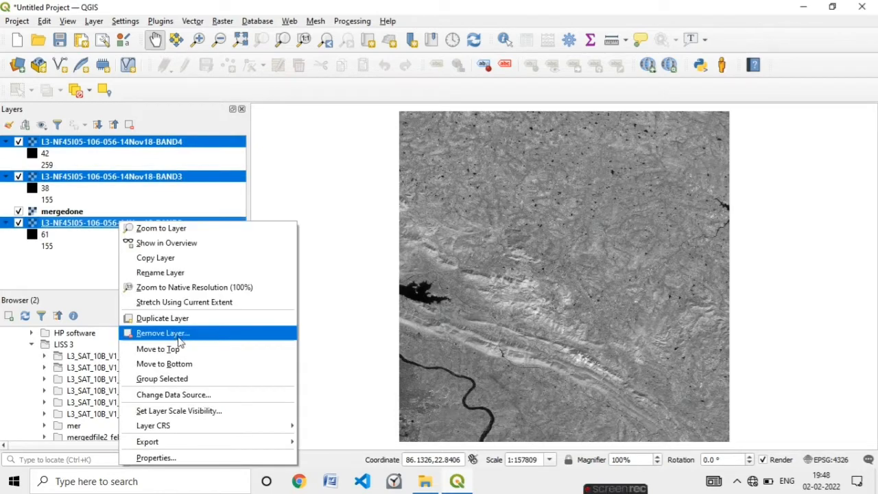
{"action": "left_click", "coordinate": [178, 336]}
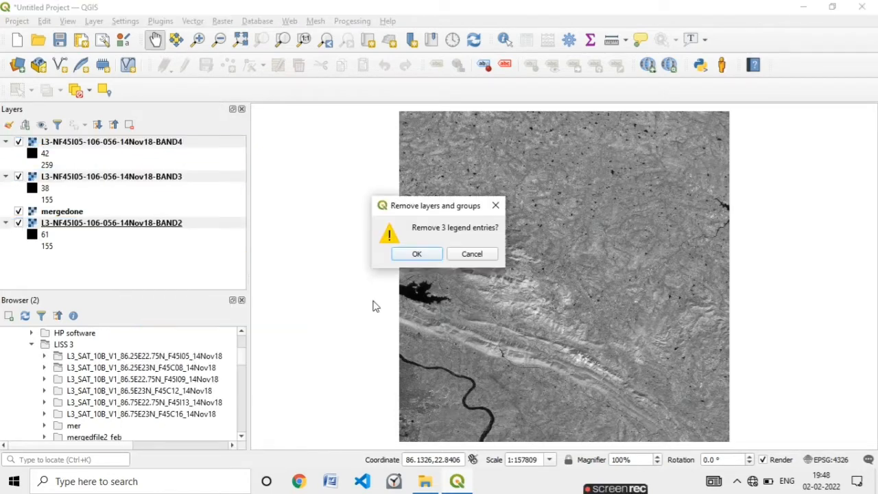
{"action": "left_click", "coordinate": [433, 256]}
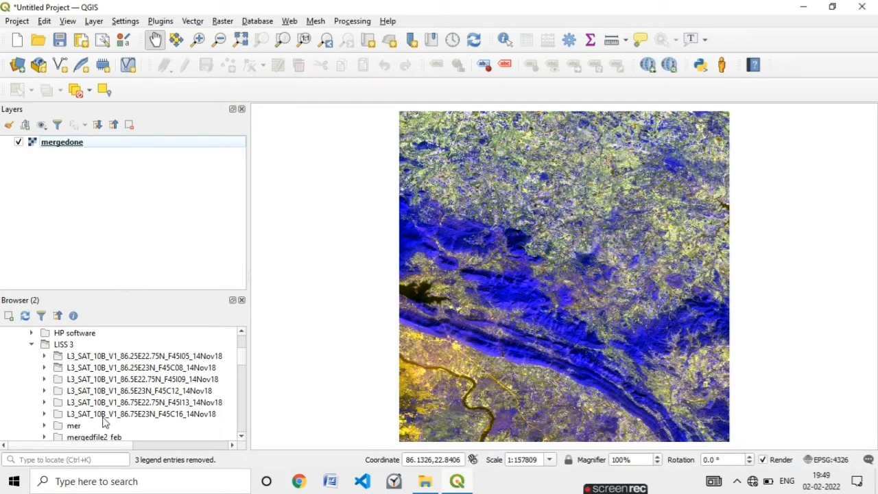
- Add BAND2, BAND3 and BAND4 TIF files of the F45C08 scene from its l3f45c0814nov18 folder as layers
{"action": "left_click", "coordinate": [176, 370]}
{"action": "double_click", "coordinate": [176, 370]}
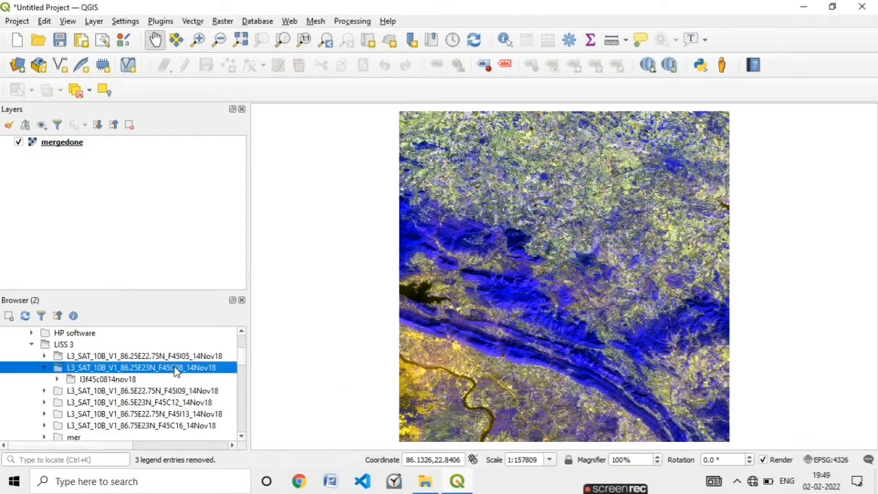
{"action": "double_click", "coordinate": [127, 380]}
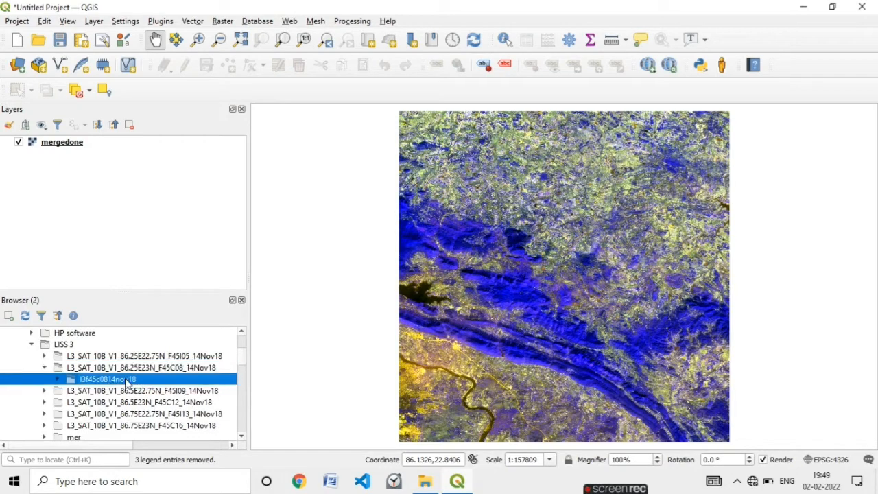
{"action": "scroll", "coordinate": [127, 379], "scroll_direction": "down", "scroll_amount": 1}
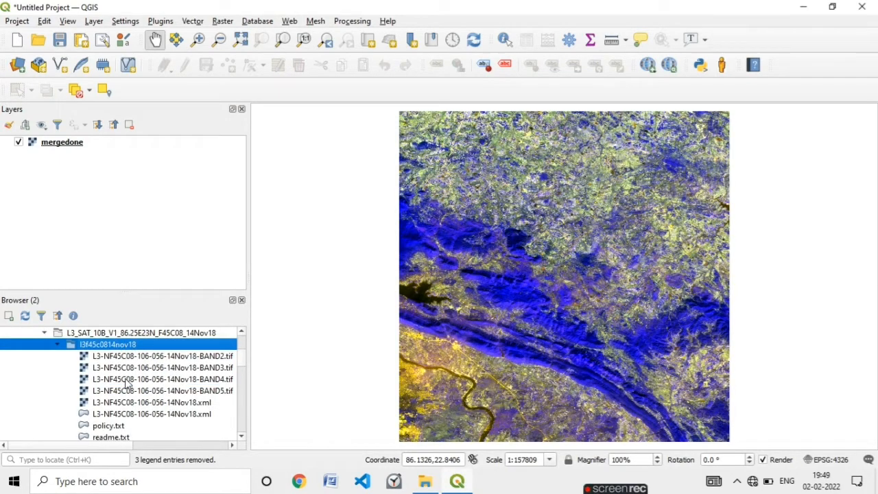
{"action": "scroll", "coordinate": [171, 370], "scroll_direction": "down", "scroll_amount": 1}
{"action": "scroll", "coordinate": [173, 370], "scroll_direction": "up", "scroll_amount": 1}
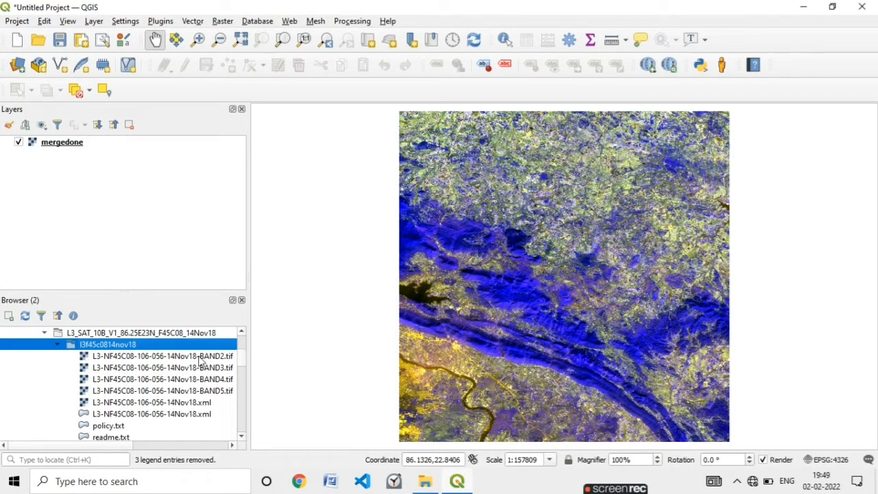
{"action": "double_click", "coordinate": [200, 357]}
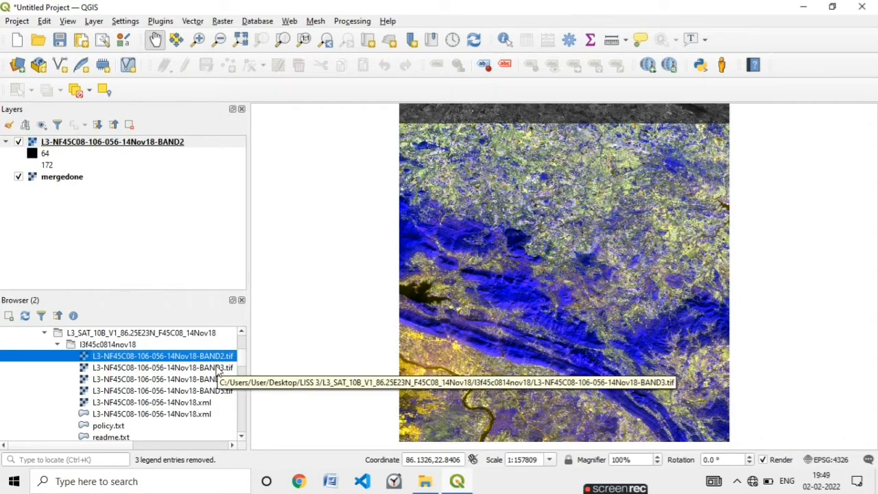
{"action": "double_click", "coordinate": [218, 369]}
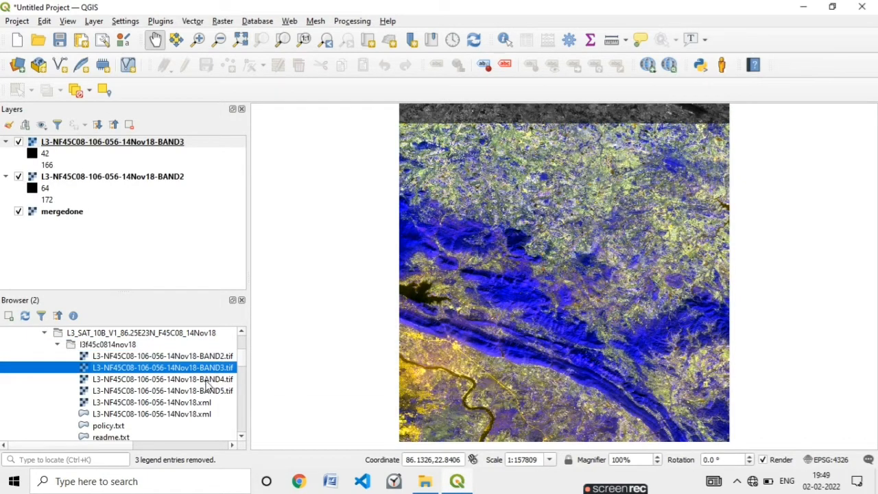
{"action": "double_click", "coordinate": [207, 379]}
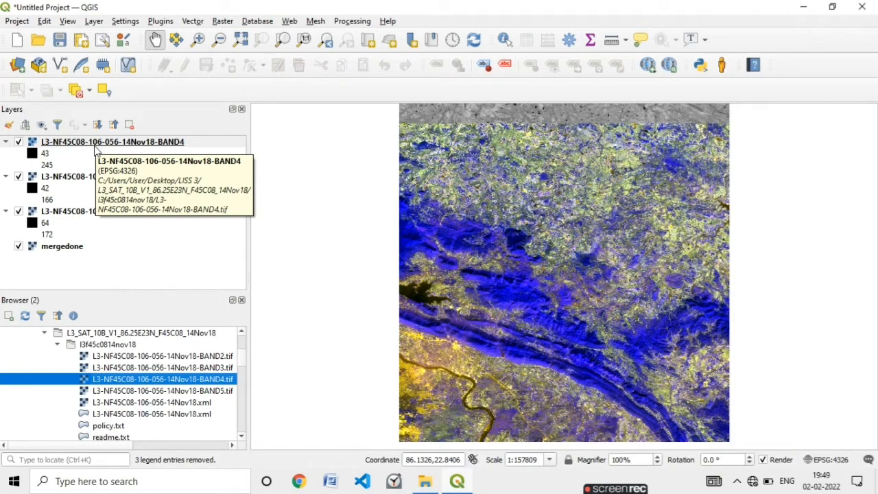
- Select the F45C08 BAND4, BAND3 and BAND2 layers and start a raster Merge
{"action": "left_click", "coordinate": [106, 149]}
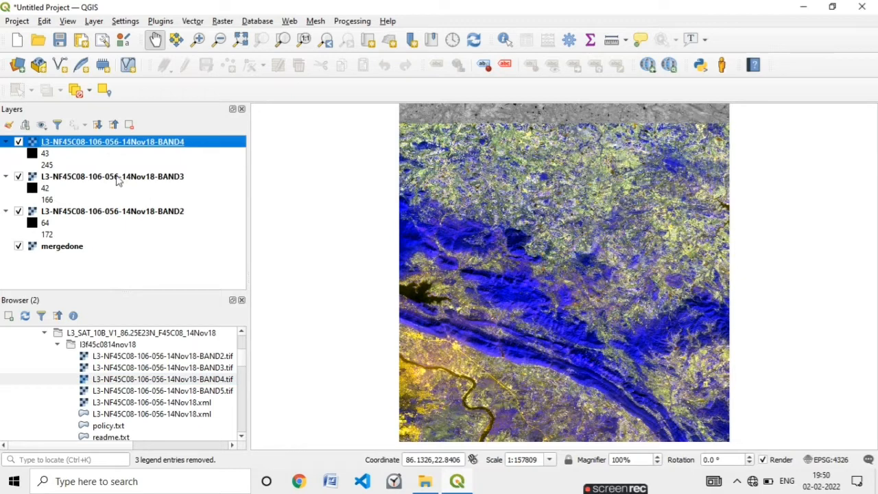
{"action": "left_click", "coordinate": [118, 178]}
{"action": "left_click", "coordinate": [124, 144]}
{"action": "left_click", "coordinate": [124, 178], "text": "ctrl"}
{"action": "left_click", "coordinate": [124, 212], "text": "ctrl"}
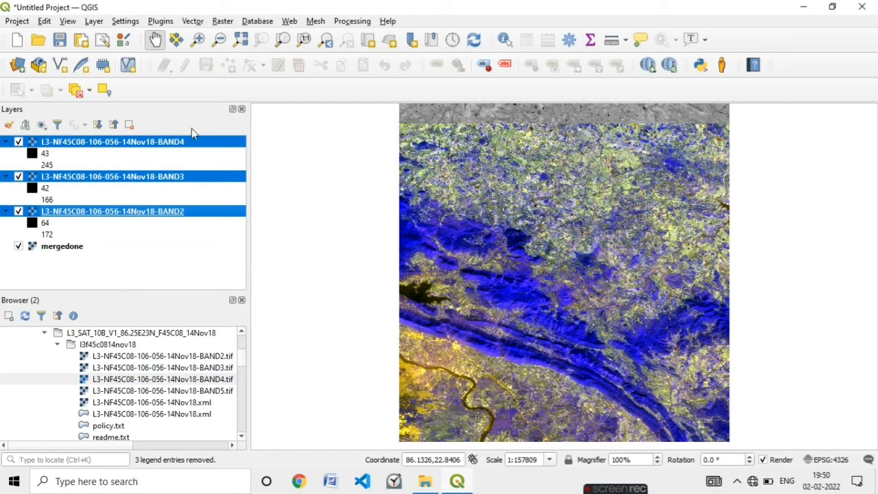
{"action": "left_click", "coordinate": [222, 20]}
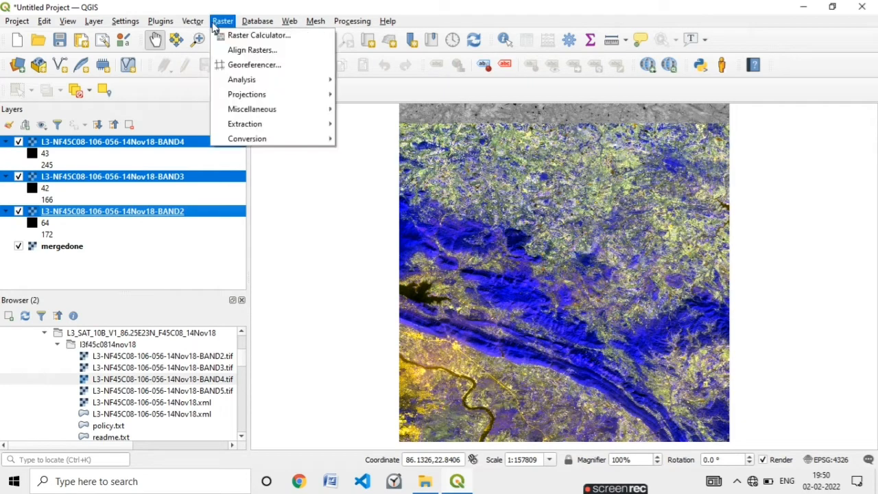
{"action": "mouse_move", "coordinate": [288, 109]}
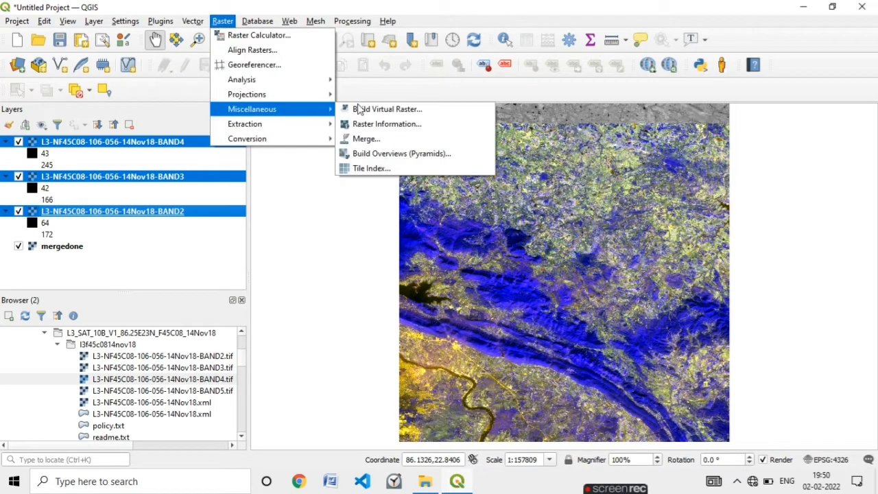
{"action": "left_click", "coordinate": [367, 138]}
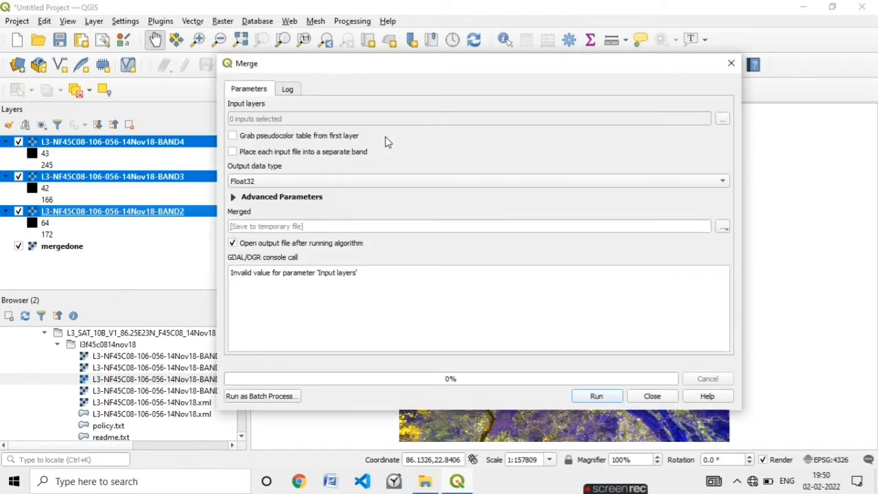
- Choose the F45C08 BAND2, BAND3 and BAND4 layers as merge inputs, placing each input file into a separate band
{"action": "left_click", "coordinate": [721, 120]}
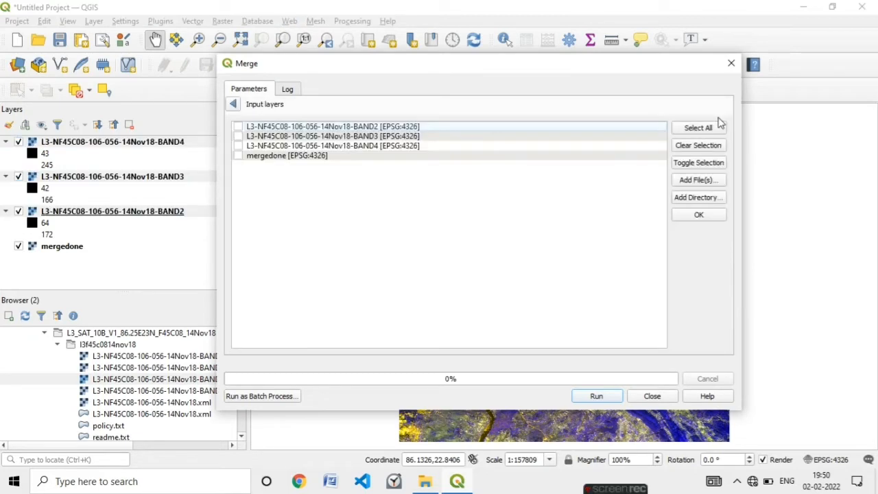
{"action": "left_click", "coordinate": [237, 126]}
{"action": "left_click", "coordinate": [238, 135]}
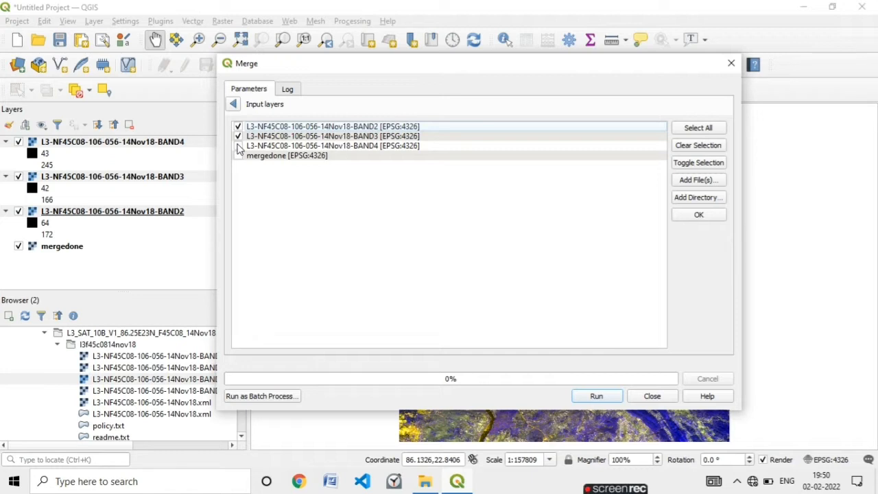
{"action": "left_click", "coordinate": [238, 146]}
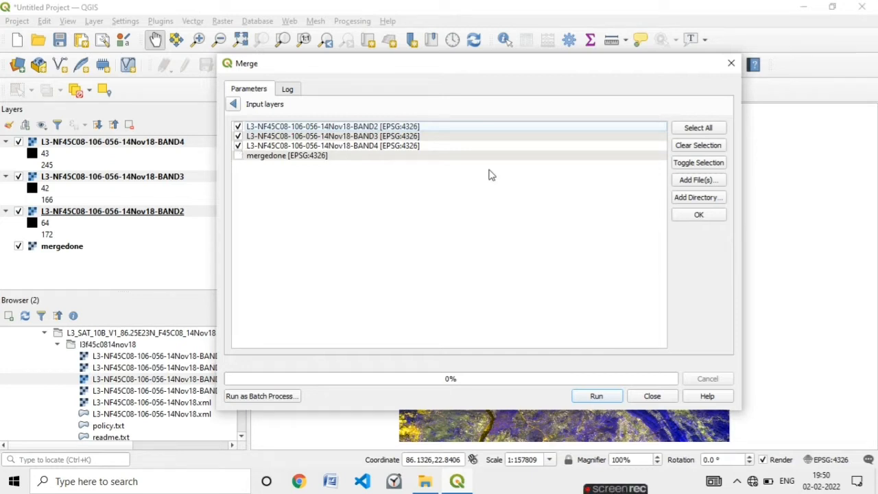
{"action": "left_click", "coordinate": [698, 214]}
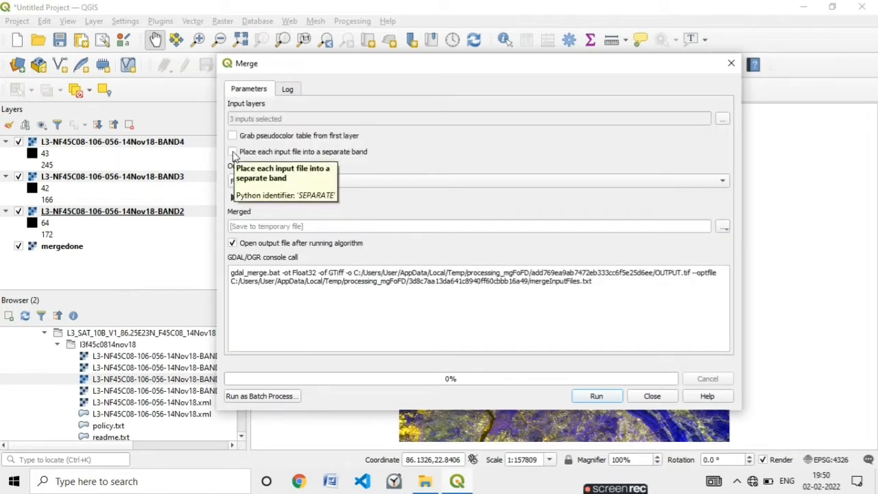
{"action": "left_click", "coordinate": [233, 152]}
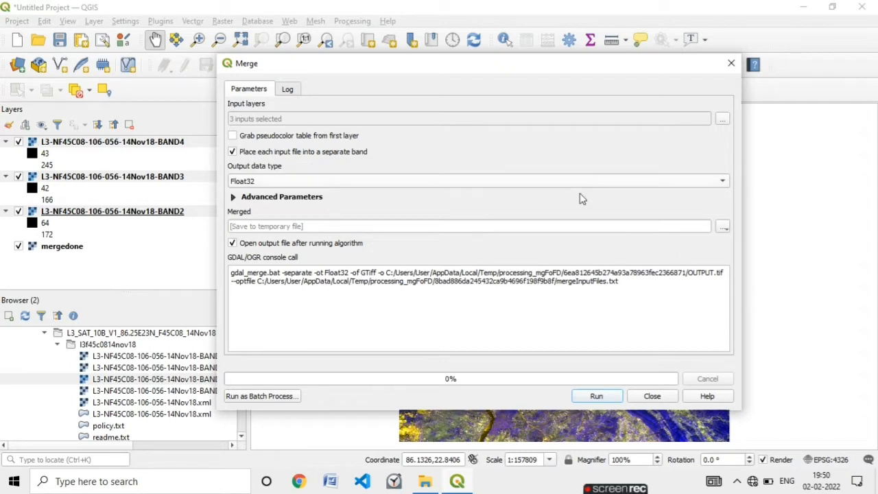
- Save the merged output as a TIF file named mergedone2 in the mergedfile2_feb folder and run the merge
{"action": "left_click", "coordinate": [723, 227]}
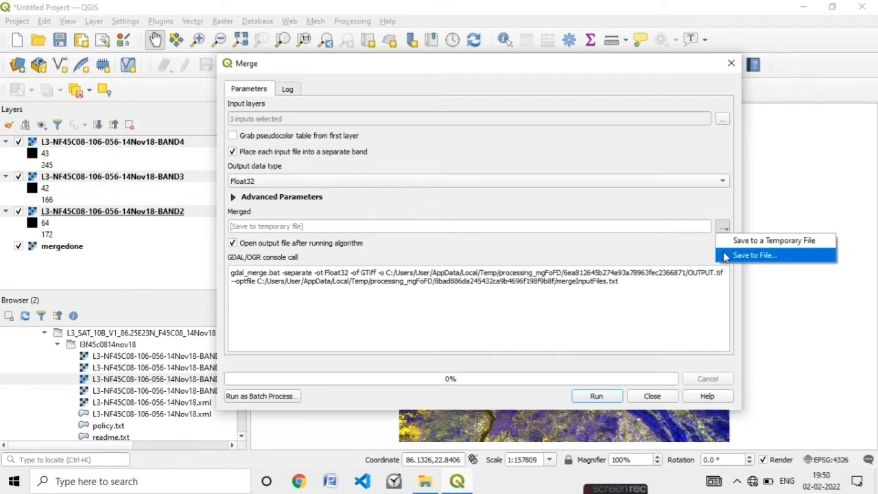
{"action": "left_click", "coordinate": [726, 256]}
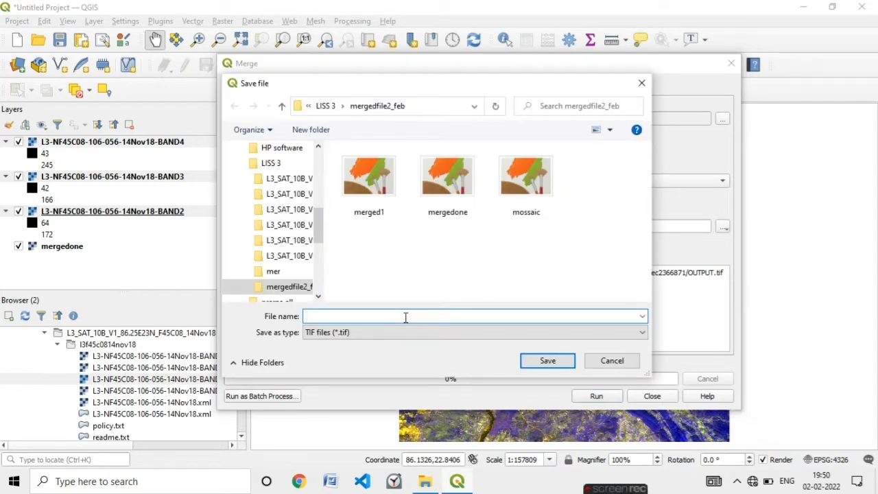
{"action": "type", "text": "merge"}
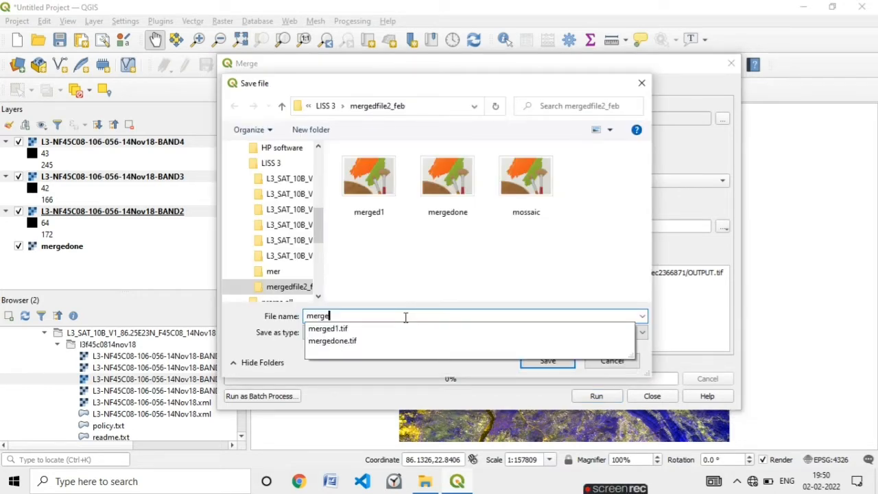
{"action": "type", "text": "done2"}
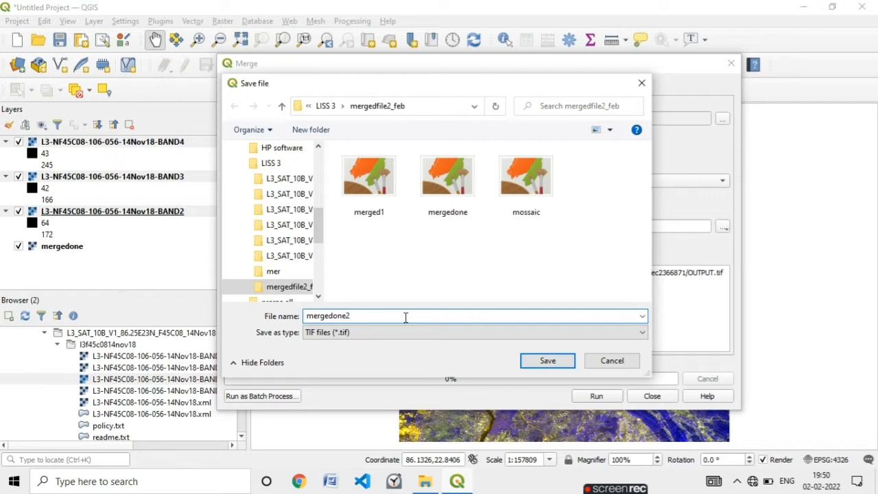
{"action": "left_click", "coordinate": [547, 360]}
{"action": "left_click", "coordinate": [595, 396]}
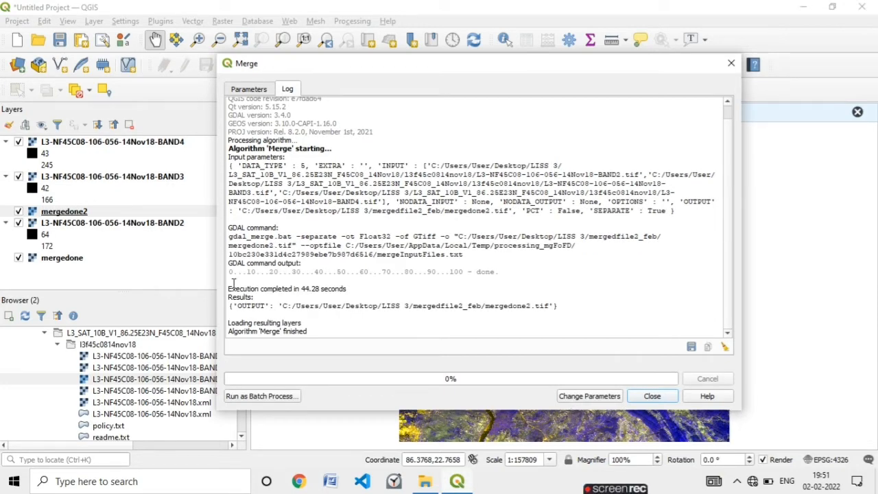
{"action": "left_click", "coordinate": [653, 395]}
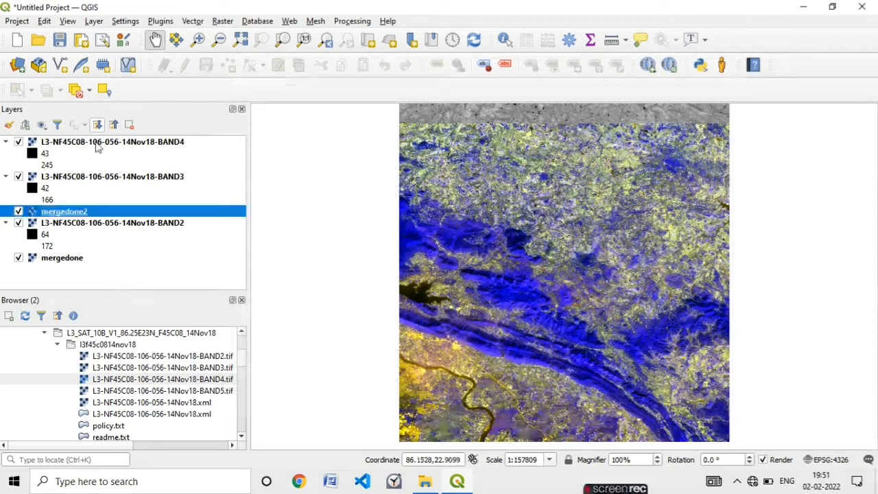
- Remove the F45C08 BAND4, BAND3 and BAND2 layers from the project, keeping mergedone2 and mergedone
{"action": "left_click", "coordinate": [161, 141]}
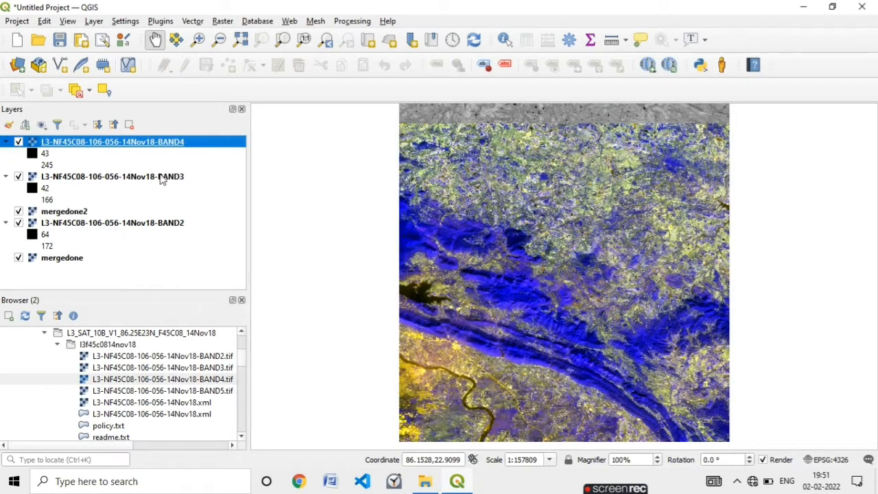
{"action": "left_click", "coordinate": [161, 177]}
{"action": "left_click", "coordinate": [161, 141], "text": "ctrl"}
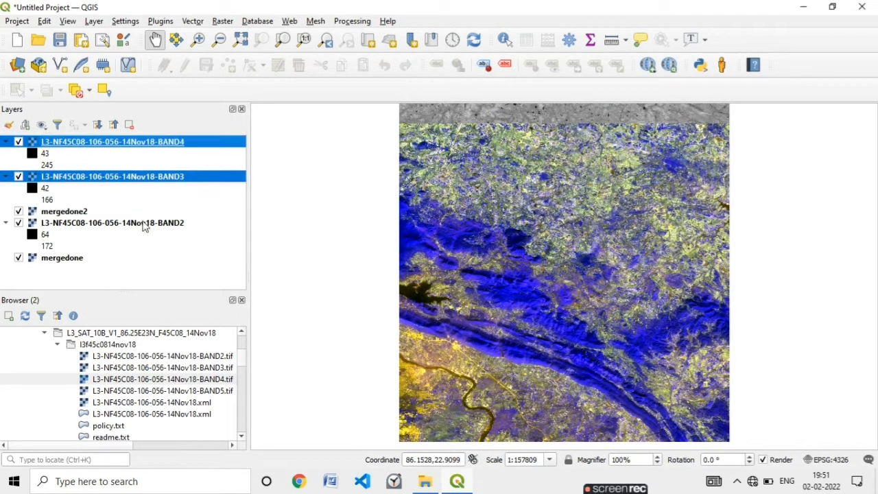
{"action": "left_click", "coordinate": [144, 225], "text": "ctrl"}
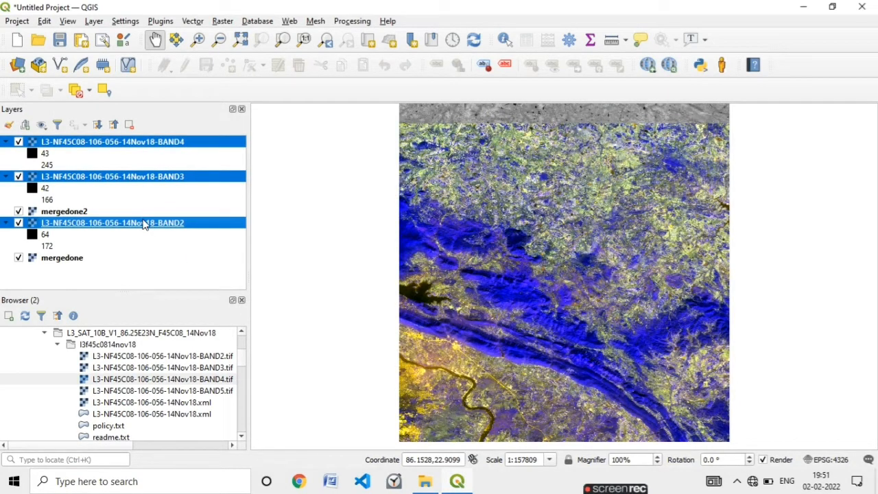
{"action": "right_click", "coordinate": [143, 225]}
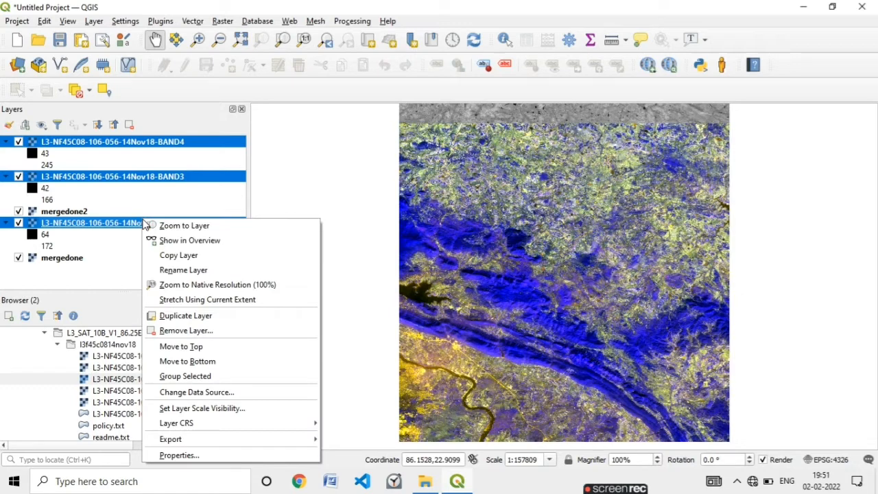
{"action": "left_click", "coordinate": [177, 331]}
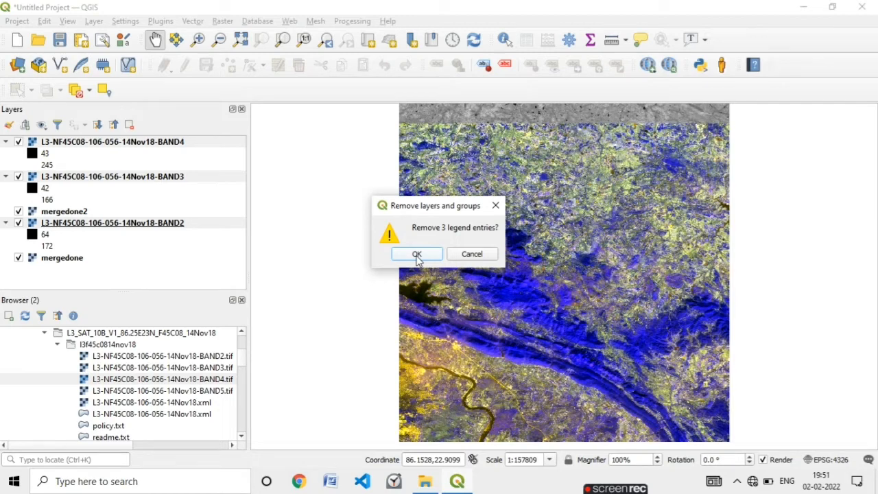
{"action": "left_click", "coordinate": [417, 255]}
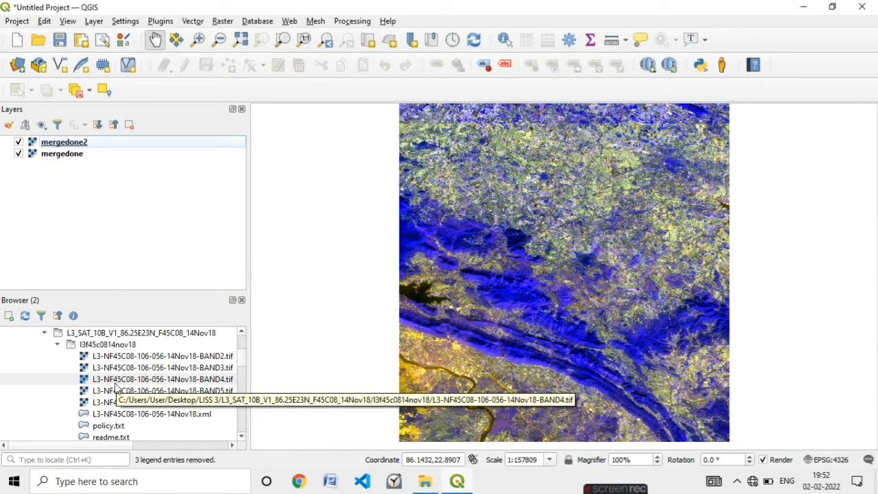
- Add the BAND2, BAND3 and BAND4 TIF files of the F45I09 scene from its l3f45i0914nov18 folder as layers
{"action": "left_click", "coordinate": [69, 333]}
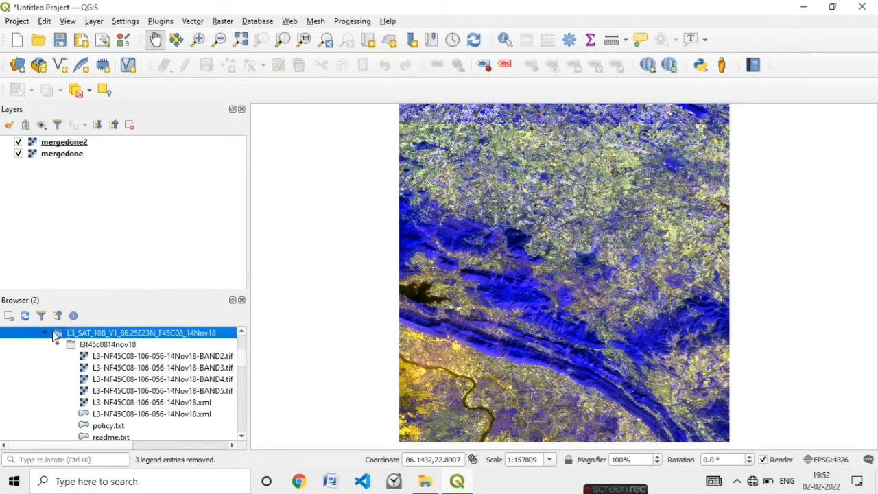
{"action": "scroll", "coordinate": [67, 425], "scroll_direction": "up", "scroll_amount": 2}
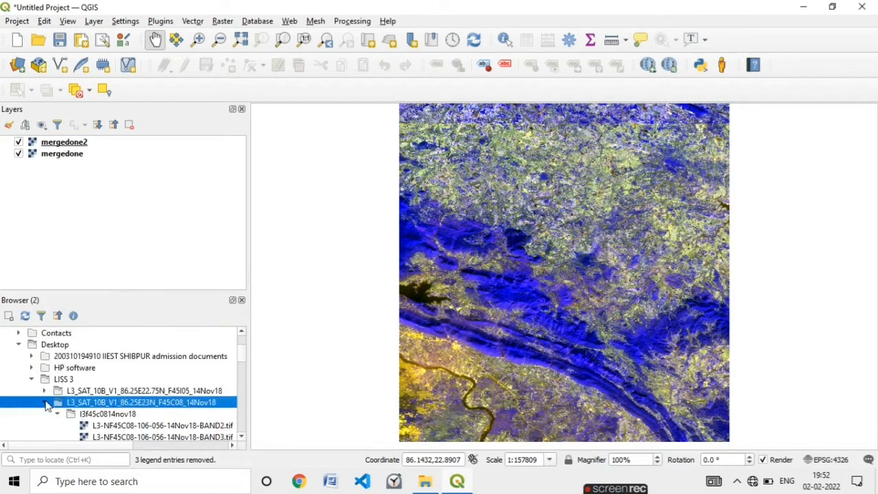
{"action": "left_click", "coordinate": [44, 402]}
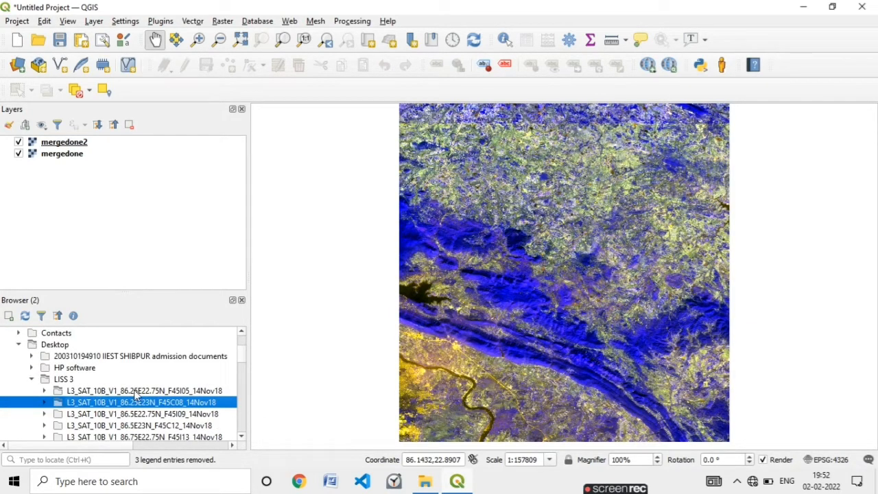
{"action": "double_click", "coordinate": [81, 415]}
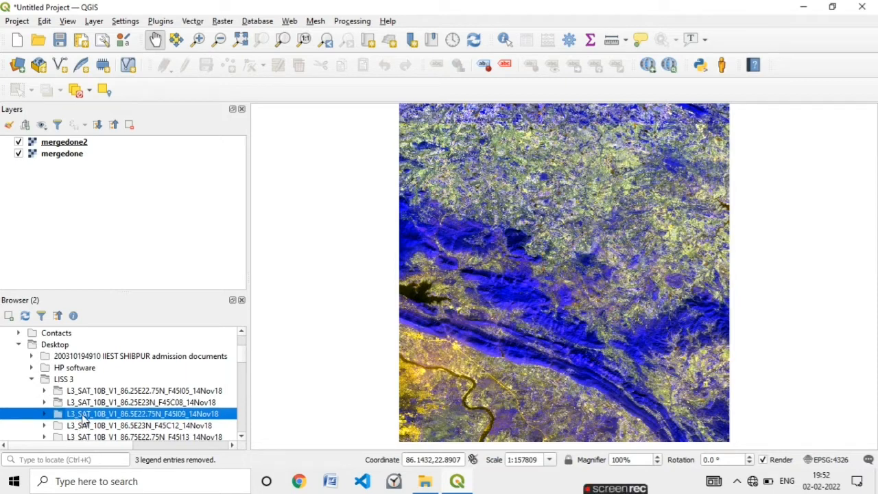
{"action": "scroll", "coordinate": [141, 380], "scroll_direction": "down", "scroll_amount": 1}
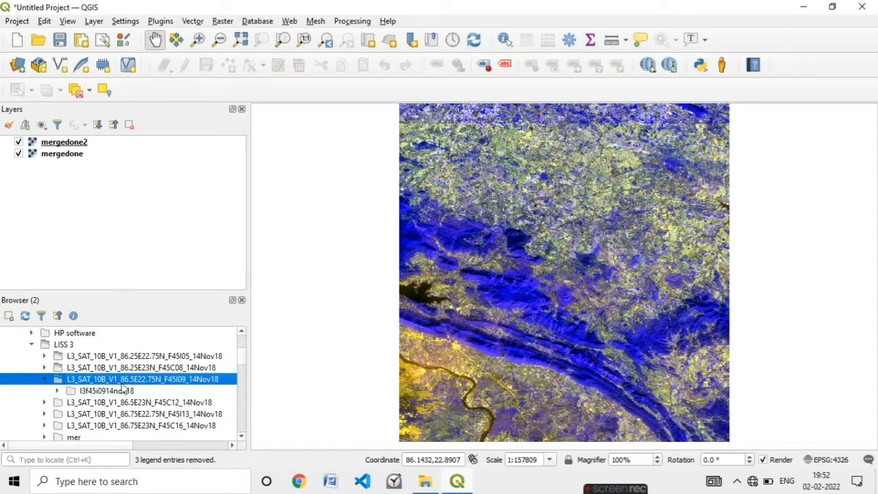
{"action": "left_click", "coordinate": [103, 391]}
{"action": "double_click", "coordinate": [103, 393]}
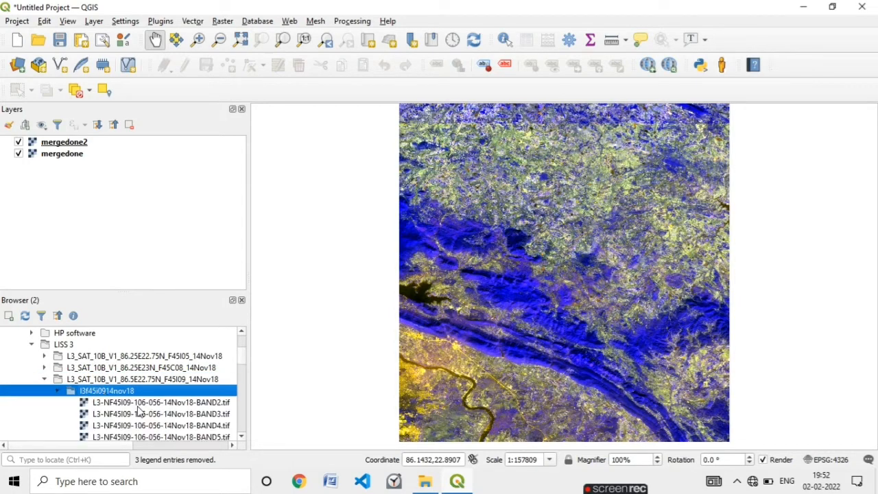
{"action": "scroll", "coordinate": [145, 404], "scroll_direction": "down", "scroll_amount": 1}
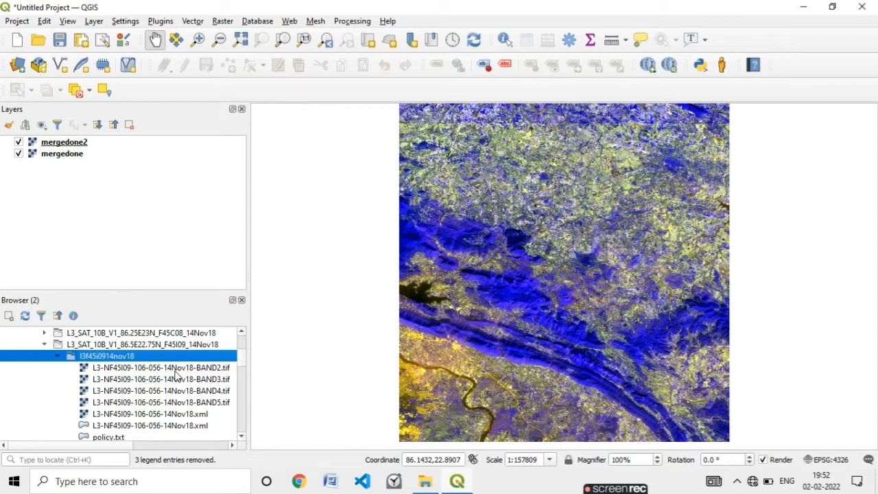
{"action": "double_click", "coordinate": [176, 368]}
{"action": "double_click", "coordinate": [176, 379]}
{"action": "double_click", "coordinate": [175, 390]}
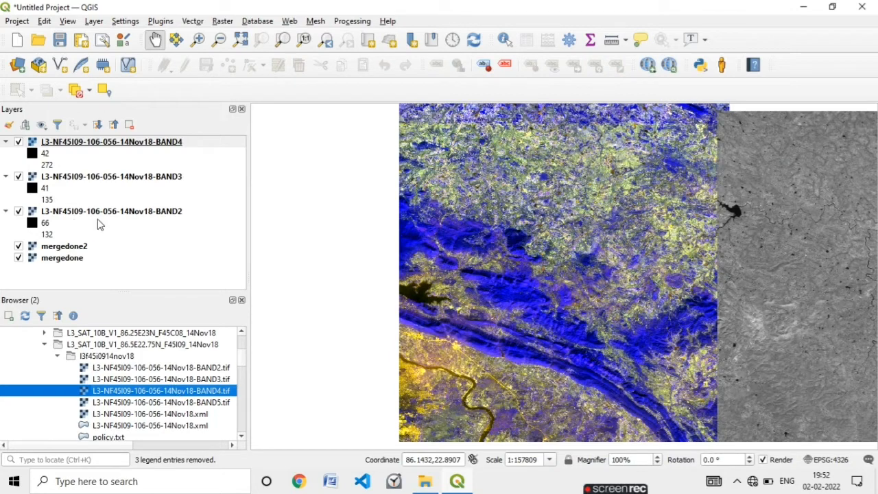
- Set up a raster Merge with the F45I09 BAND2, BAND3 and BAND4 layers as inputs, placing each input file into a separate band
{"action": "left_click", "coordinate": [117, 212]}
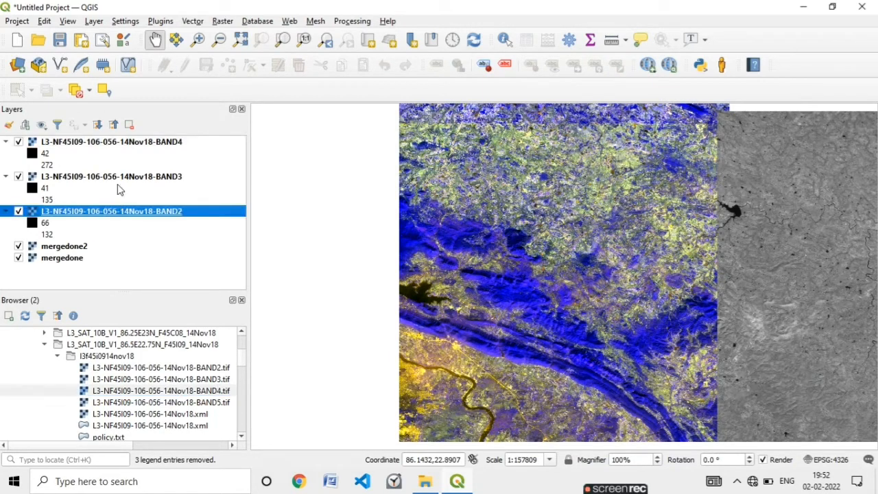
{"action": "left_click", "coordinate": [120, 180]}
{"action": "left_click", "coordinate": [126, 212], "text": "ctrl"}
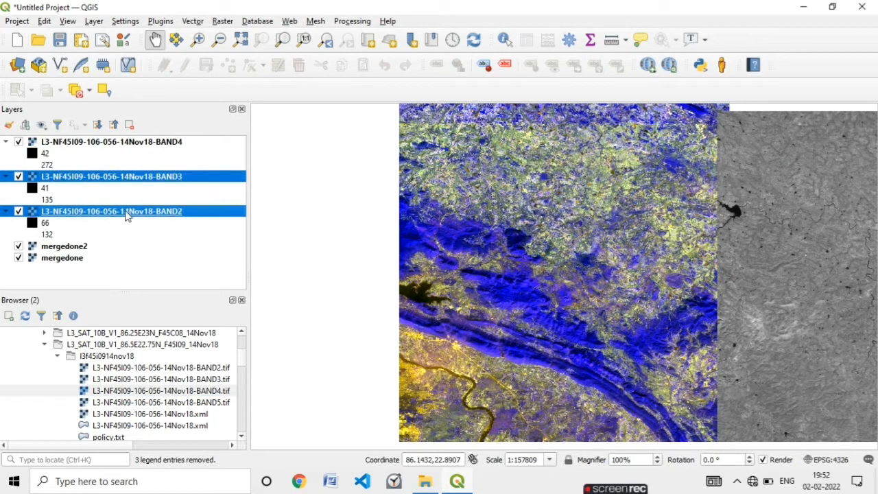
{"action": "left_click", "coordinate": [130, 144], "text": "ctrl"}
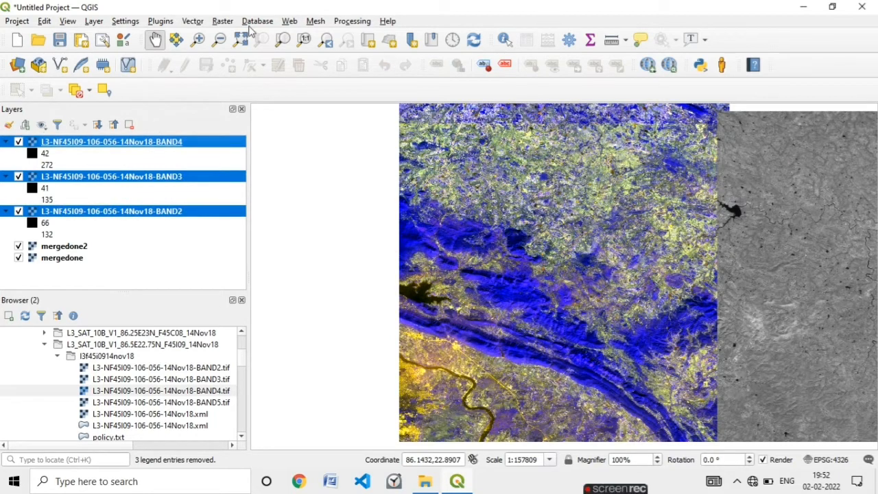
{"action": "left_click", "coordinate": [288, 22]}
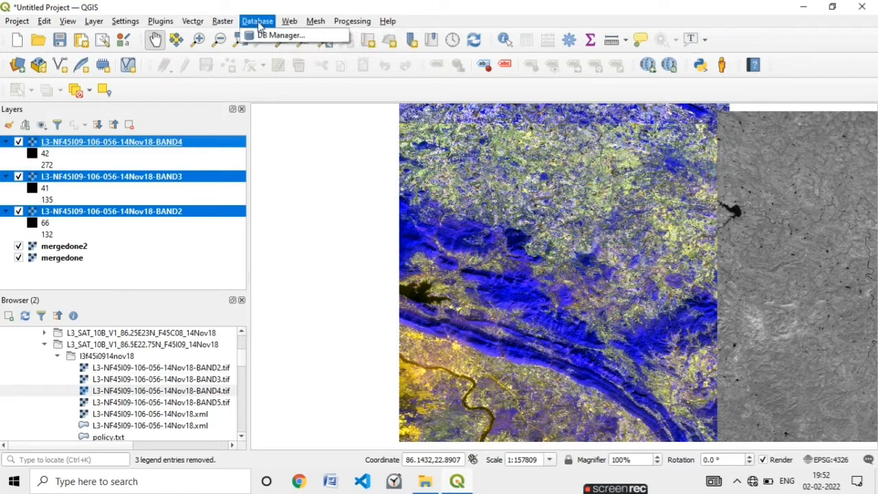
{"action": "left_click", "coordinate": [255, 21]}
{"action": "left_click", "coordinate": [228, 21]}
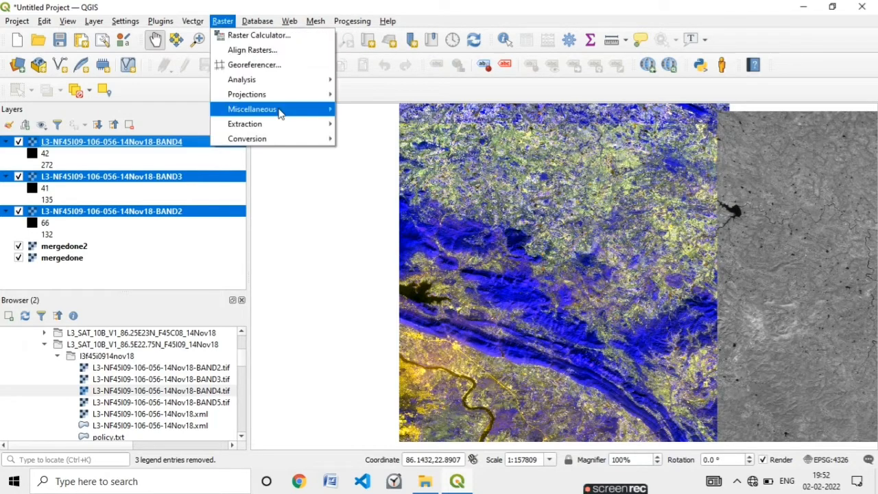
{"action": "mouse_move", "coordinate": [281, 114]}
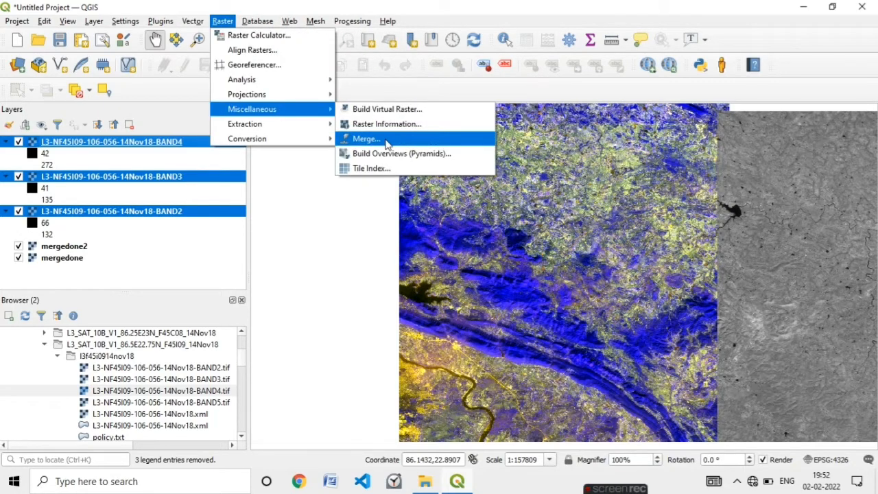
{"action": "left_click", "coordinate": [367, 139]}
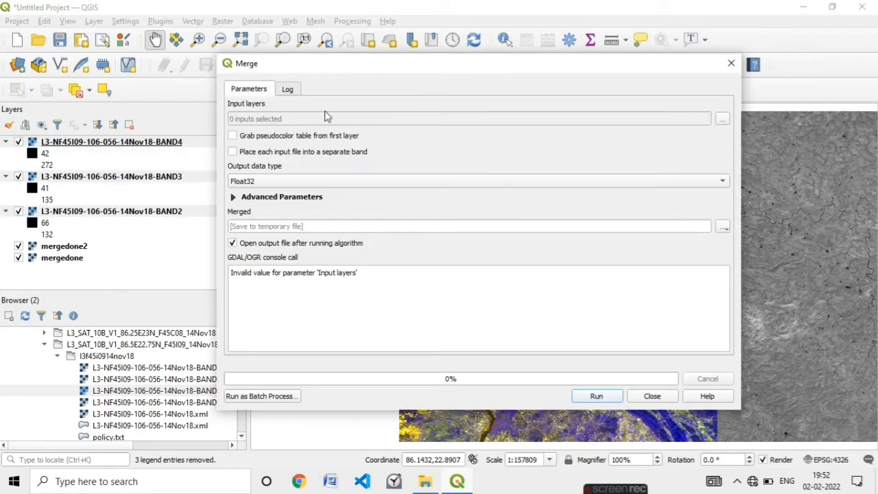
{"action": "left_click", "coordinate": [721, 120]}
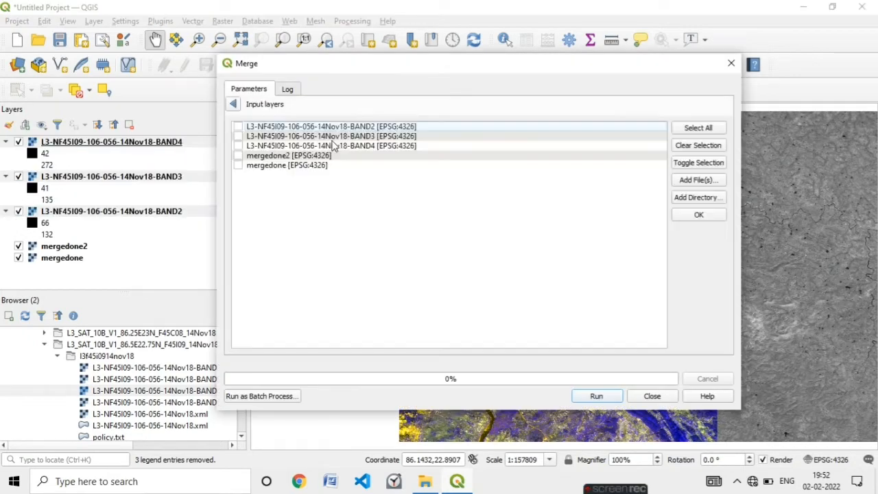
{"action": "left_click", "coordinate": [237, 127]}
{"action": "left_click", "coordinate": [238, 136]}
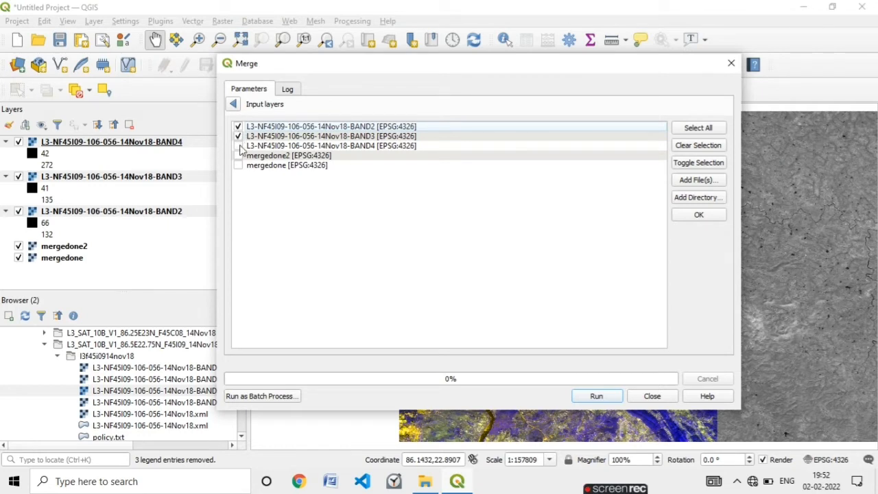
{"action": "left_click", "coordinate": [238, 146]}
{"action": "left_click", "coordinate": [717, 217]}
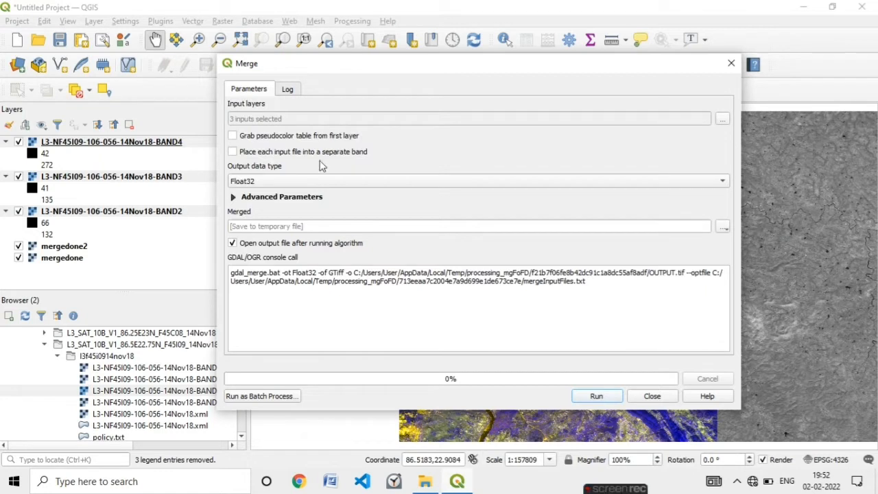
{"action": "left_click", "coordinate": [234, 152]}
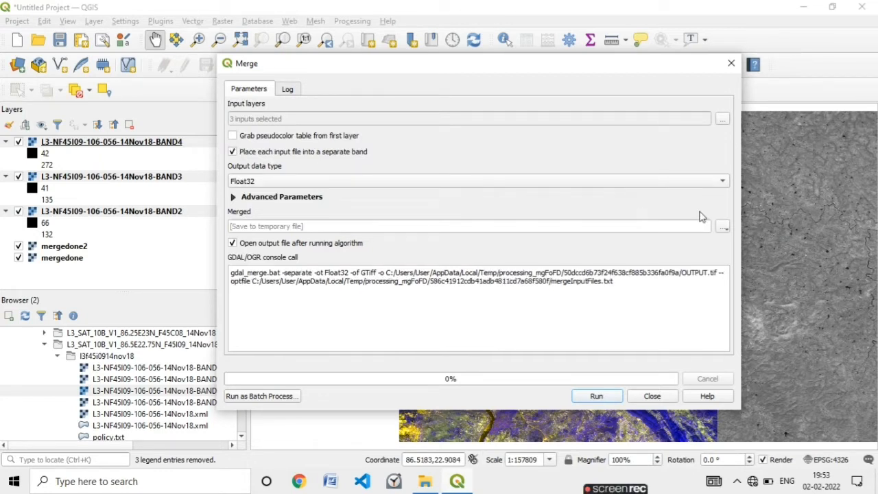
- Save the merged output as a TIF file named mergedone3 in the mergedfile2_feb folder, run the merge and close the dialog
{"action": "left_click", "coordinate": [723, 227]}
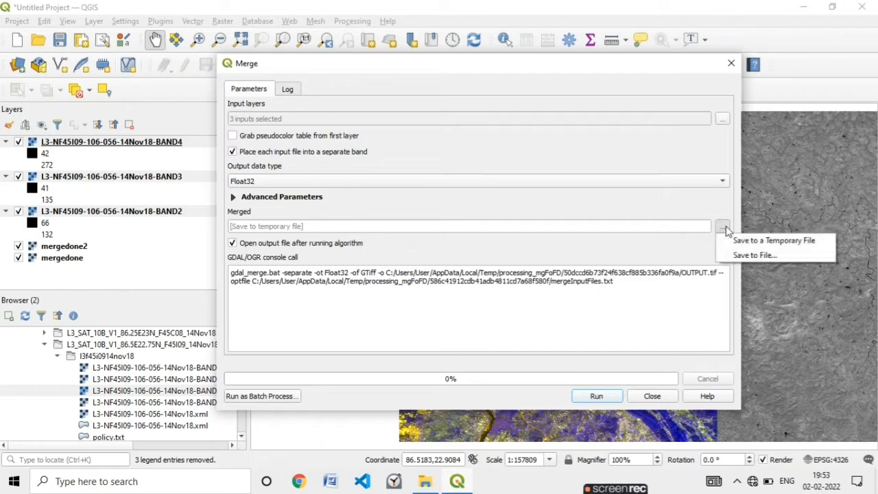
{"action": "left_click", "coordinate": [736, 254]}
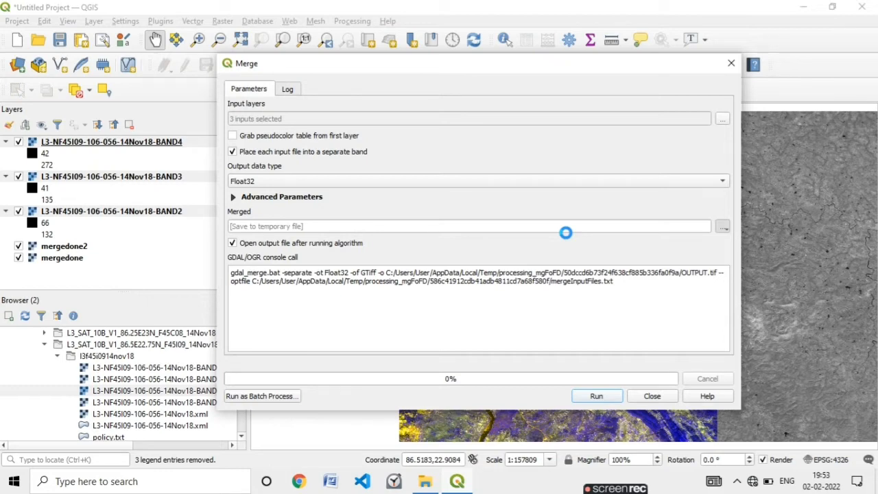
{"action": "type", "text": "me"}
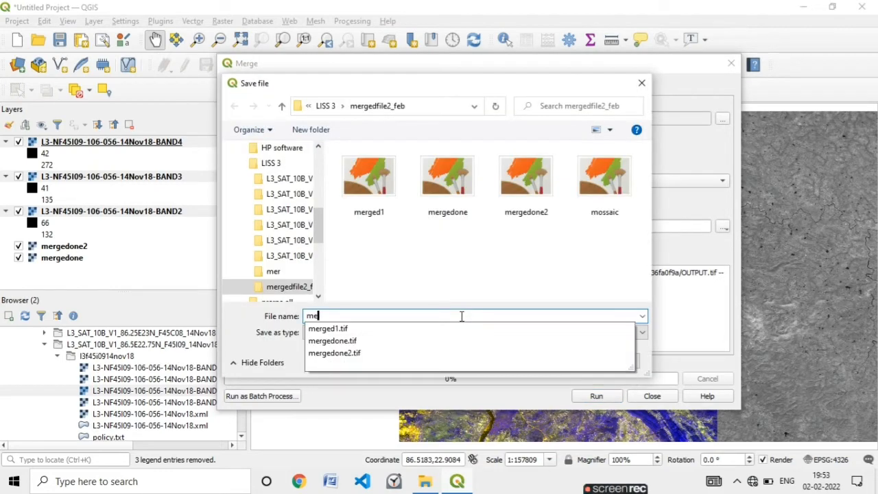
{"action": "type", "text": "rged"}
{"action": "type", "text": "o"}
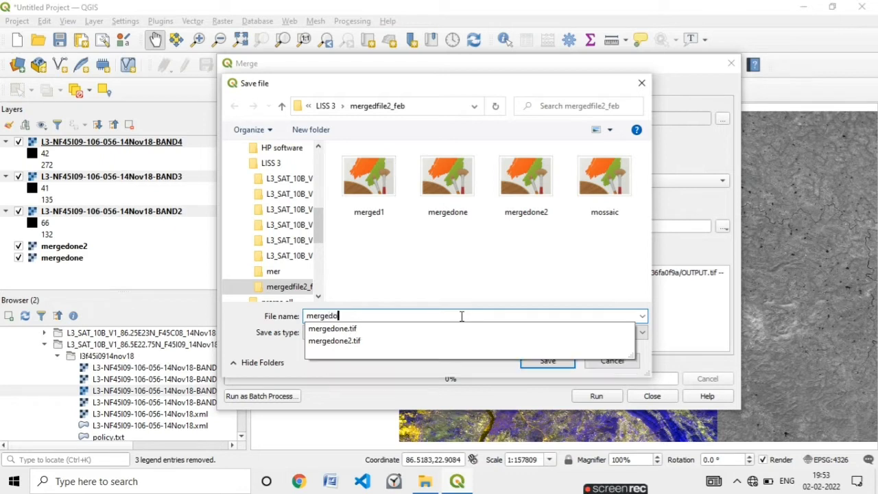
{"action": "type", "text": "ne3"}
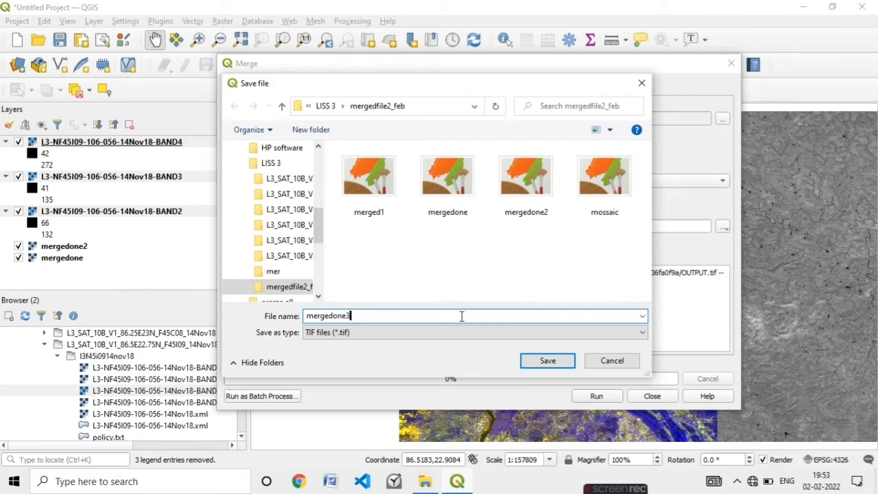
{"action": "left_click", "coordinate": [547, 360]}
{"action": "left_click", "coordinate": [612, 396]}
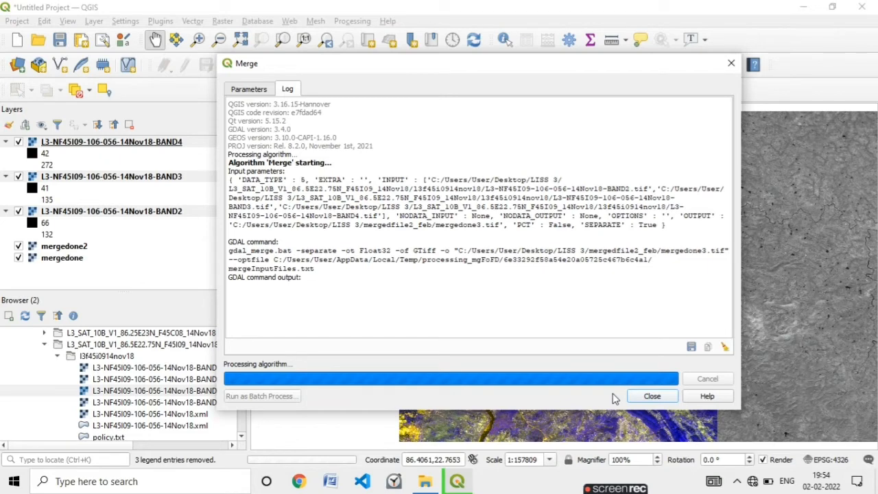
{"action": "left_click", "coordinate": [652, 396]}
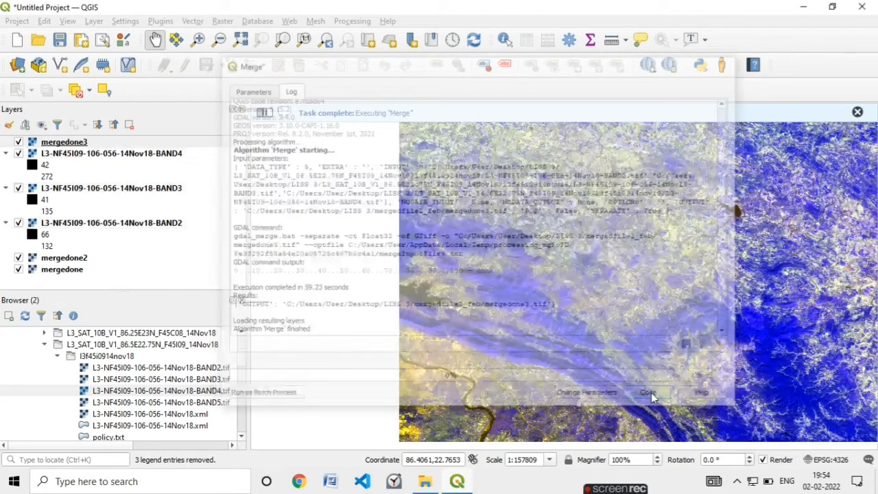
- Remove the F45I09 BAND4, BAND3 and BAND2 layers from the project, keeping the merged layers
{"action": "left_click", "coordinate": [77, 157]}
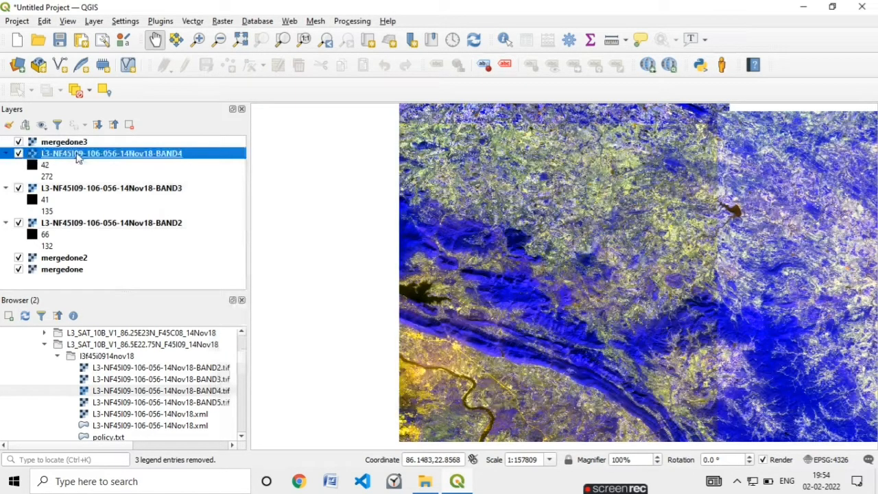
{"action": "left_click", "coordinate": [94, 222], "text": "shift"}
{"action": "right_click", "coordinate": [94, 222]}
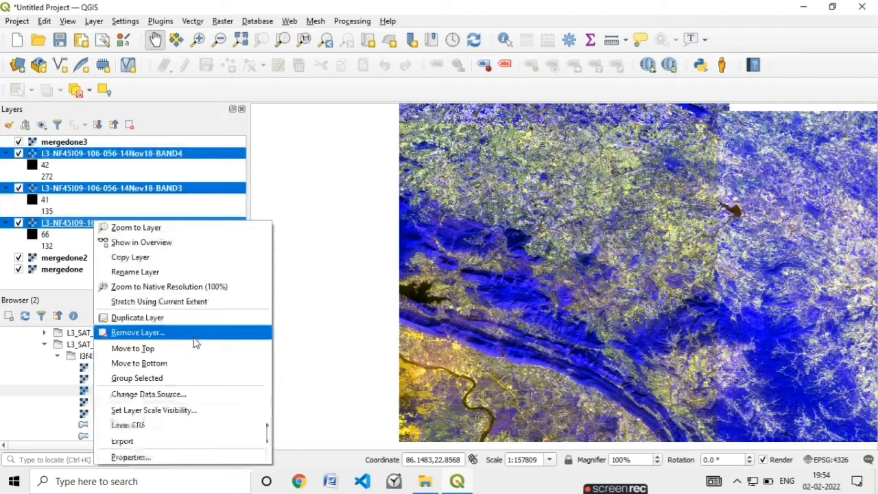
{"action": "left_click", "coordinate": [195, 339]}
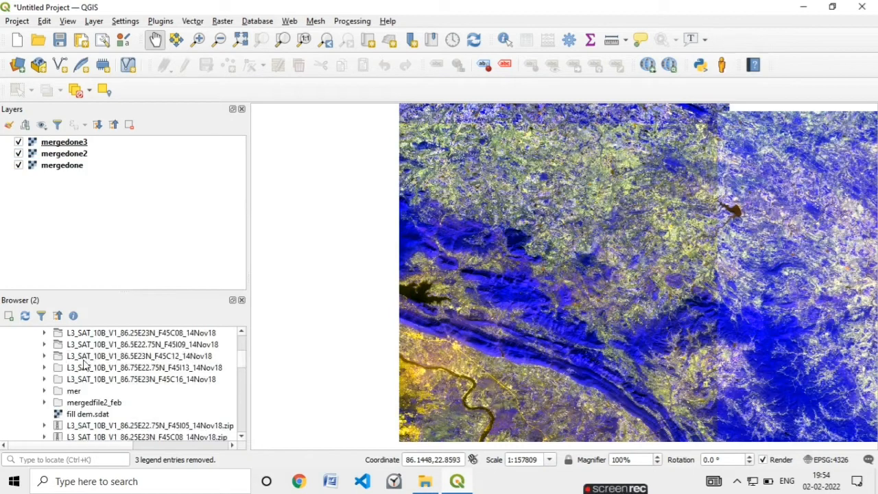
- Add the BAND2, BAND3 and BAND4 TIF files of the F45C12 scene from its l3f45c1214nov18 folder as layers
{"action": "scroll", "coordinate": [146, 386], "scroll_direction": "up", "scroll_amount": 2}
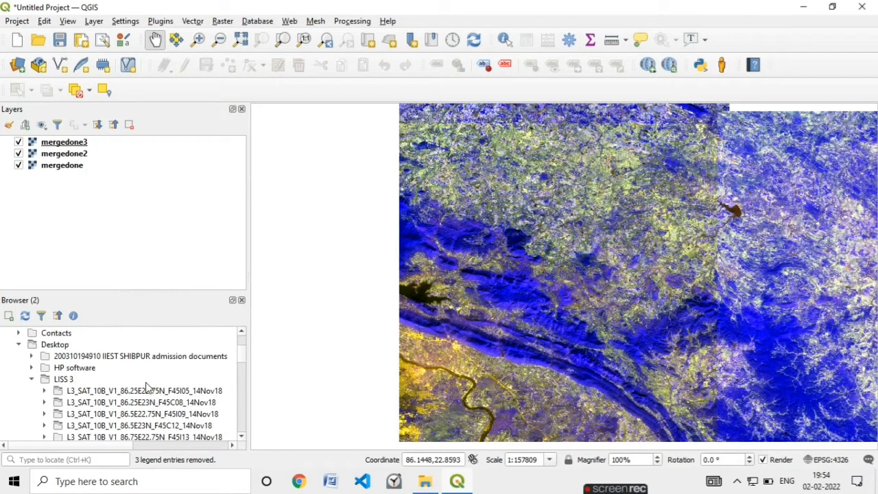
{"action": "scroll", "coordinate": [107, 405], "scroll_direction": "down", "scroll_amount": 1}
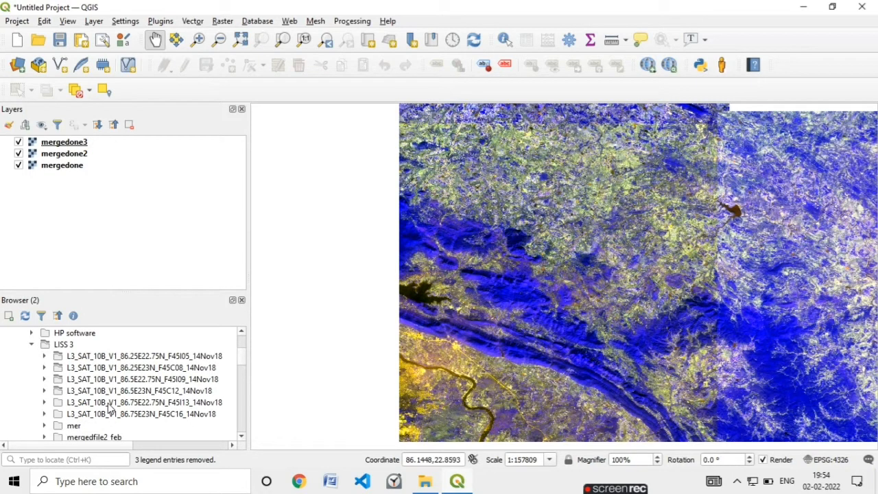
{"action": "double_click", "coordinate": [60, 391]}
{"action": "left_click", "coordinate": [86, 403]}
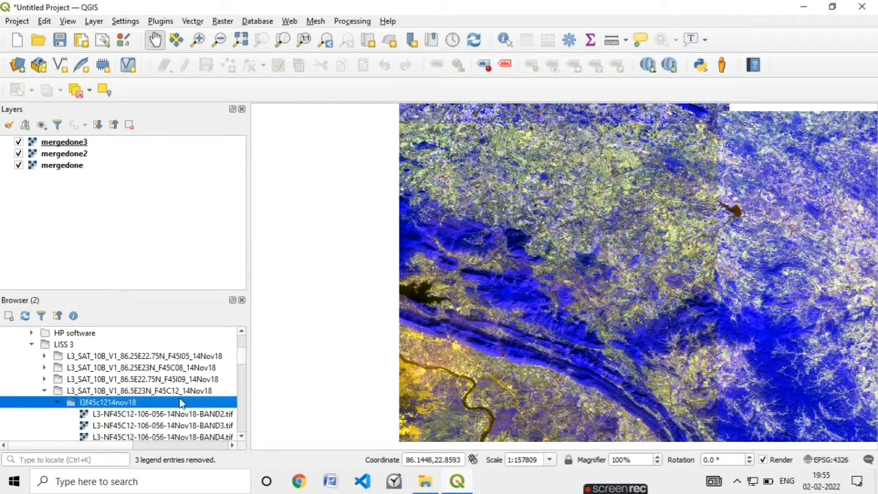
{"action": "scroll", "coordinate": [182, 404], "scroll_direction": "down", "scroll_amount": 1}
{"action": "scroll", "coordinate": [182, 403], "scroll_direction": "down", "scroll_amount": 1}
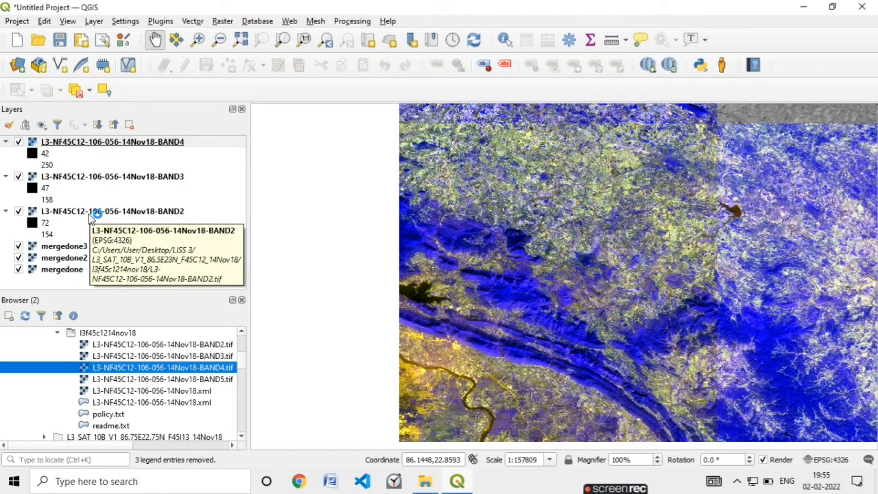
- Set up a raster Merge with the F45C12 BAND2, BAND3 and BAND4 layers as inputs, placing each input file into a separate band
{"action": "left_click", "coordinate": [98, 211]}
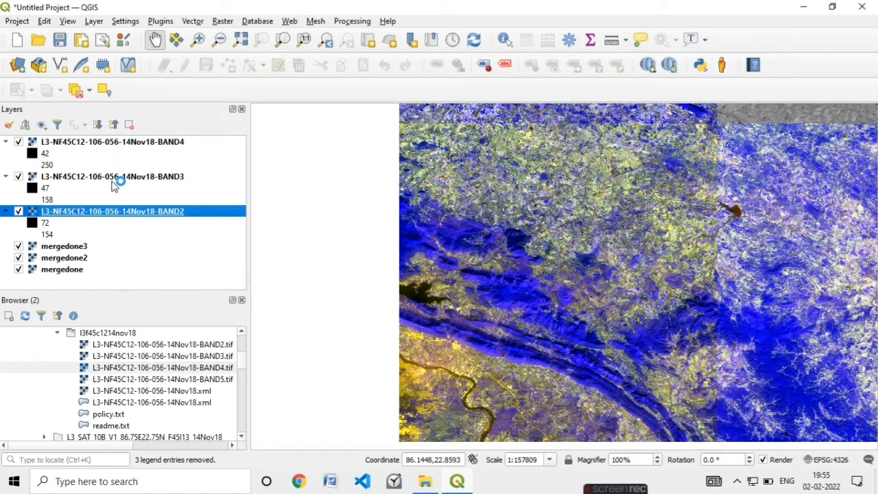
{"action": "left_click", "coordinate": [115, 179], "text": "ctrl"}
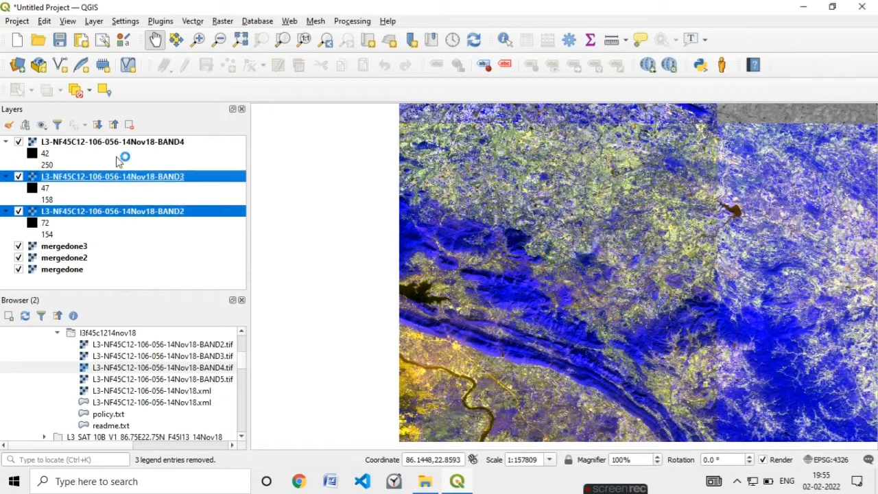
{"action": "left_click", "coordinate": [123, 144], "text": "ctrl"}
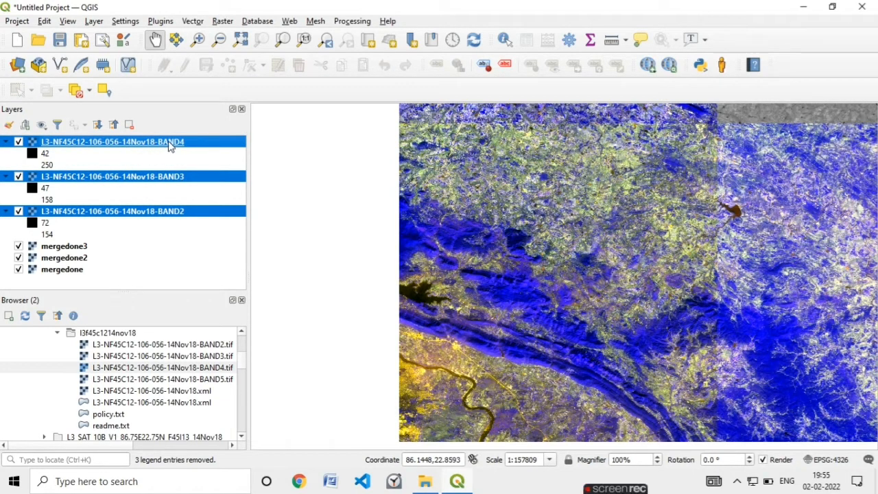
{"action": "left_click", "coordinate": [192, 21]}
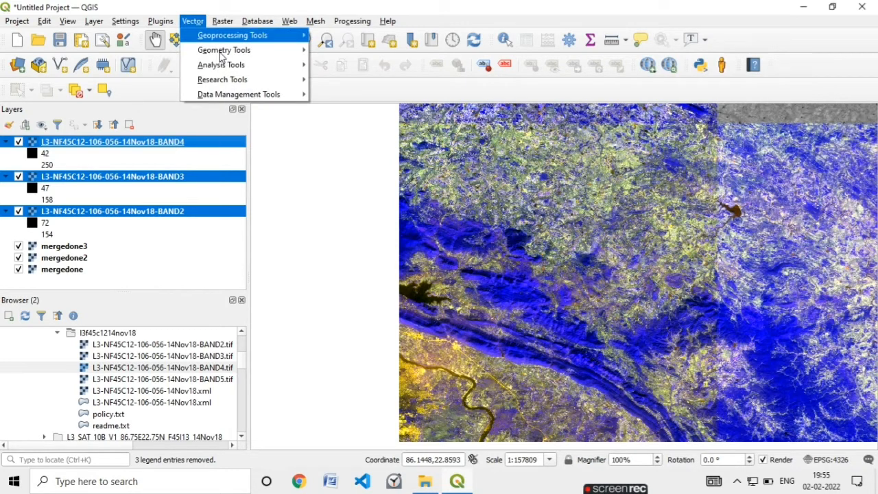
{"action": "mouse_move", "coordinate": [222, 21]}
{"action": "mouse_move", "coordinate": [252, 109]}
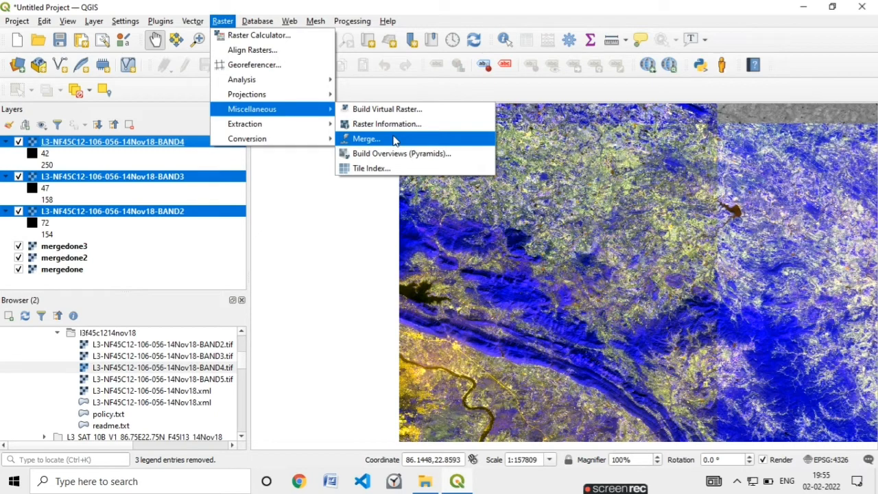
{"action": "left_click", "coordinate": [366, 138]}
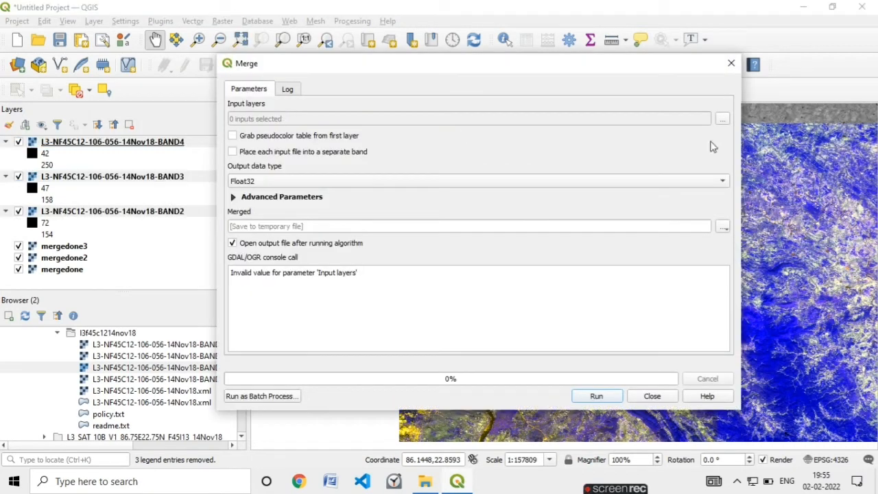
{"action": "left_click", "coordinate": [722, 118]}
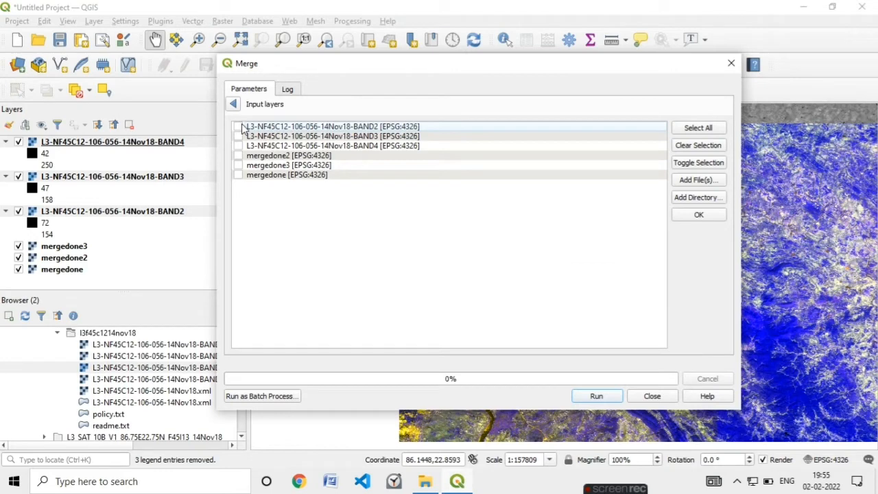
{"action": "left_click", "coordinate": [238, 126]}
{"action": "left_click", "coordinate": [238, 136]}
{"action": "left_click", "coordinate": [238, 146]}
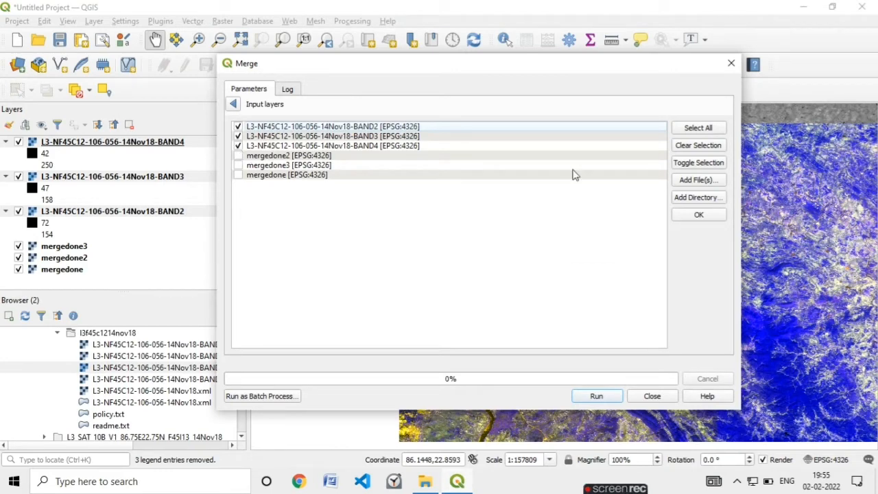
{"action": "left_click", "coordinate": [698, 215]}
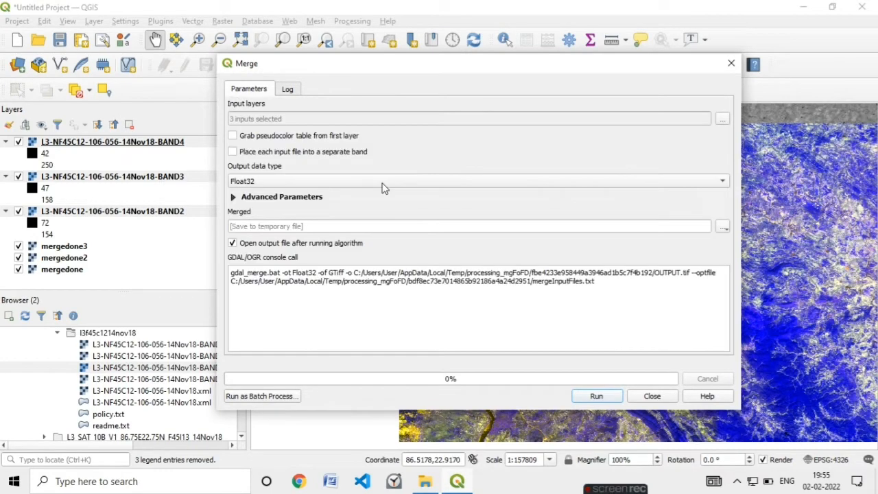
{"action": "left_click", "coordinate": [233, 152]}
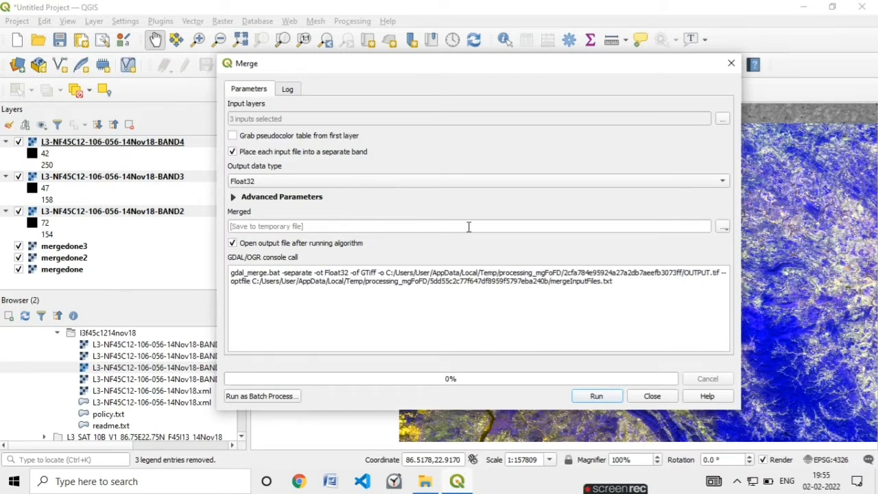
- Save the merged output as a TIF file named mergedone4 in the mergedfile2_feb folder, run the merge and close the dialog
{"action": "left_click", "coordinate": [724, 229]}
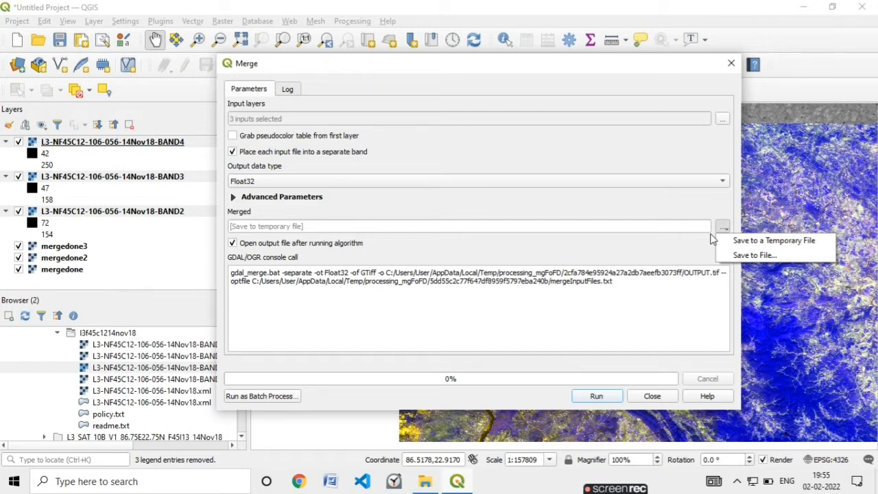
{"action": "left_click", "coordinate": [754, 255]}
{"action": "type", "text": "mer"}
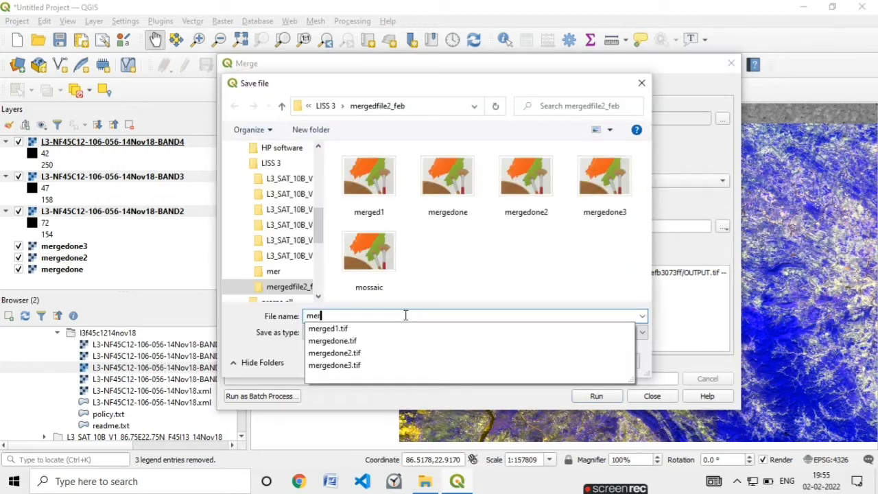
{"action": "type", "text": "gedone4"}
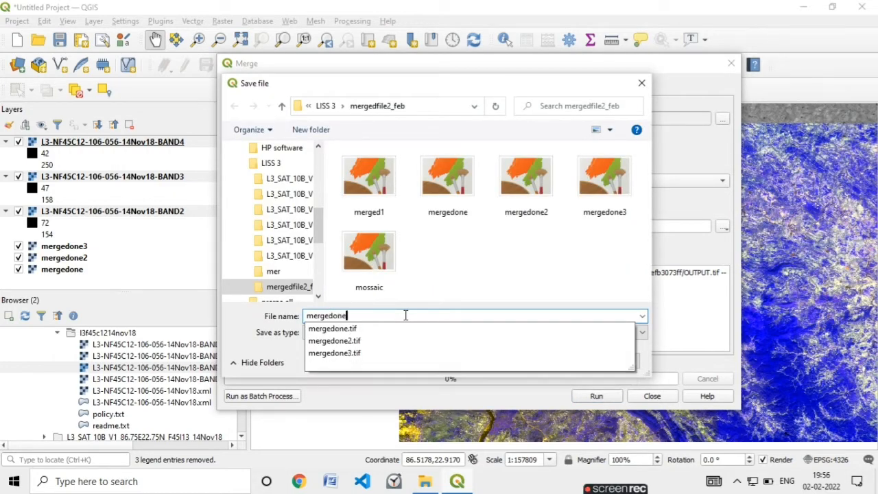
{"action": "key", "text": "Return"}
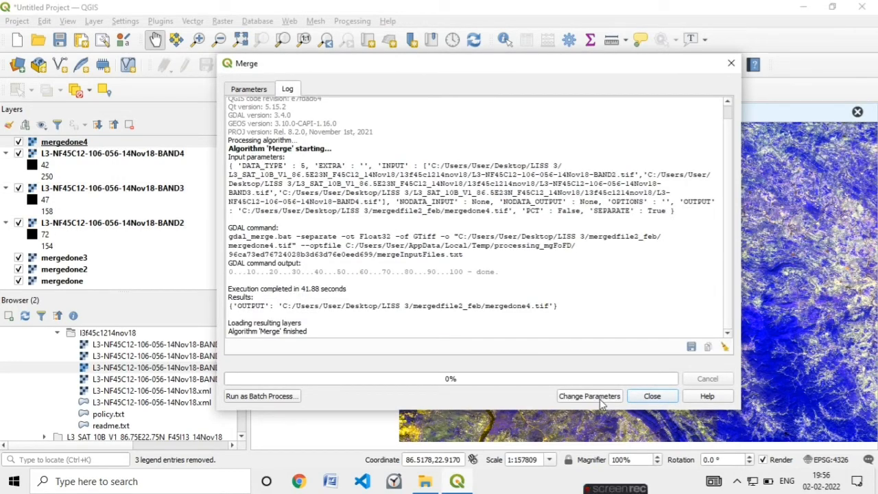
{"action": "left_click", "coordinate": [652, 398]}
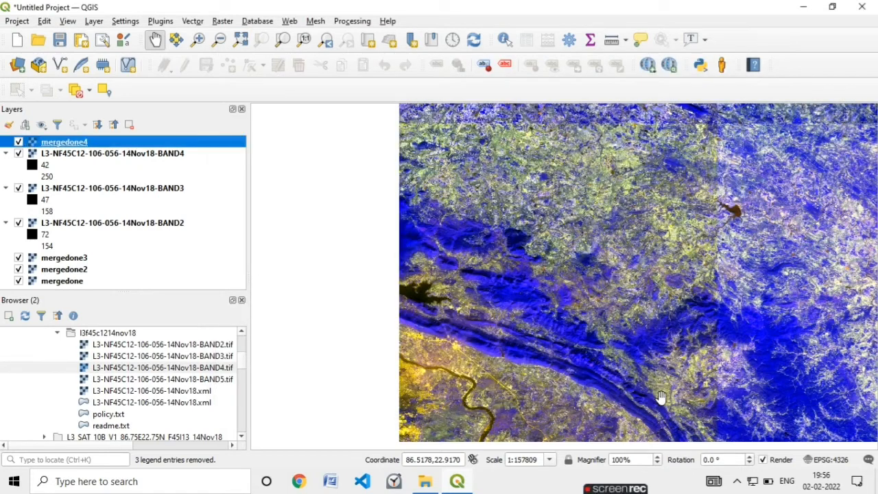
- Remove the F45C12 BAND4, BAND3 and BAND2 layers from the project, keeping the merged layers
{"action": "left_click", "coordinate": [95, 156]}
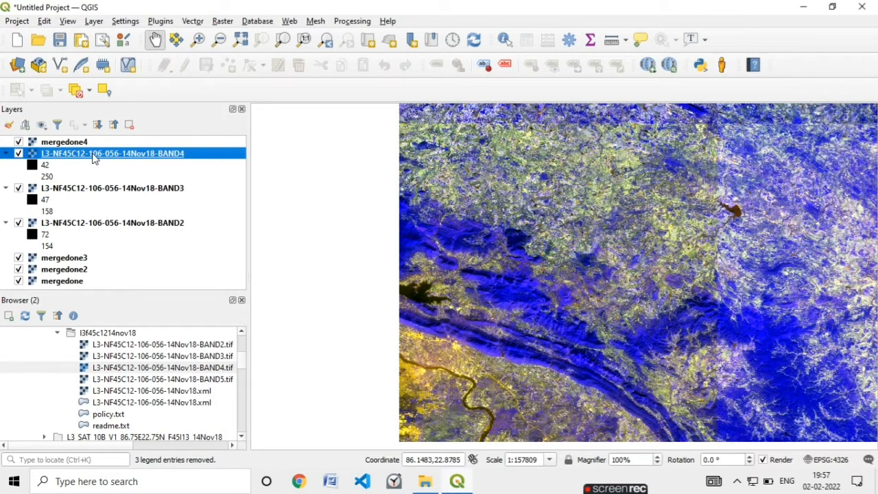
{"action": "left_click", "coordinate": [105, 189], "text": "ctrl"}
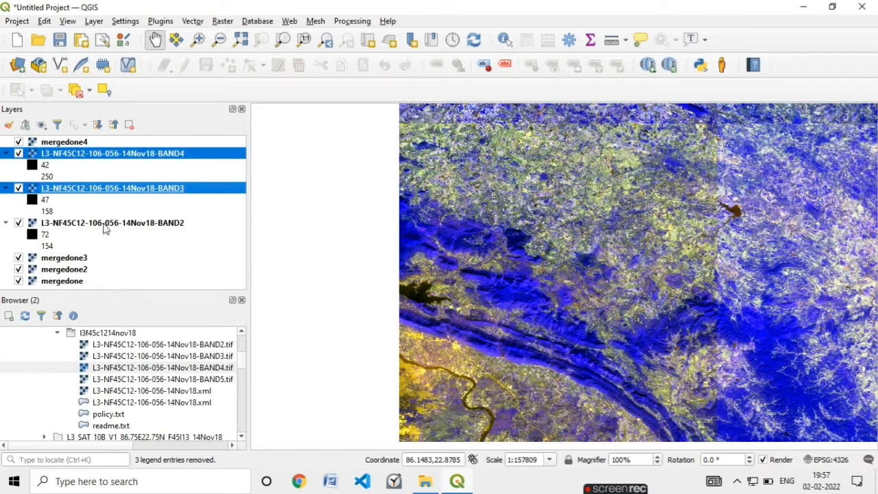
{"action": "left_click", "coordinate": [106, 225], "text": "ctrl"}
{"action": "right_click", "coordinate": [106, 226]}
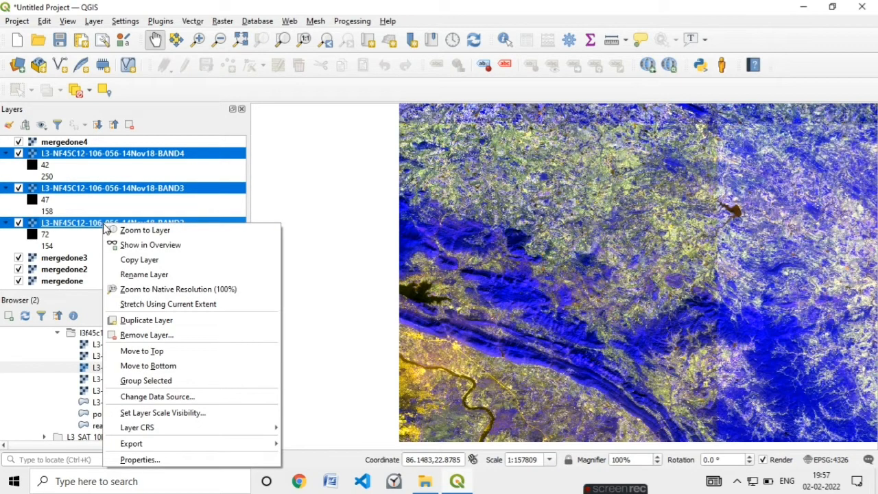
{"action": "left_click", "coordinate": [141, 334]}
{"action": "left_click", "coordinate": [416, 254]}
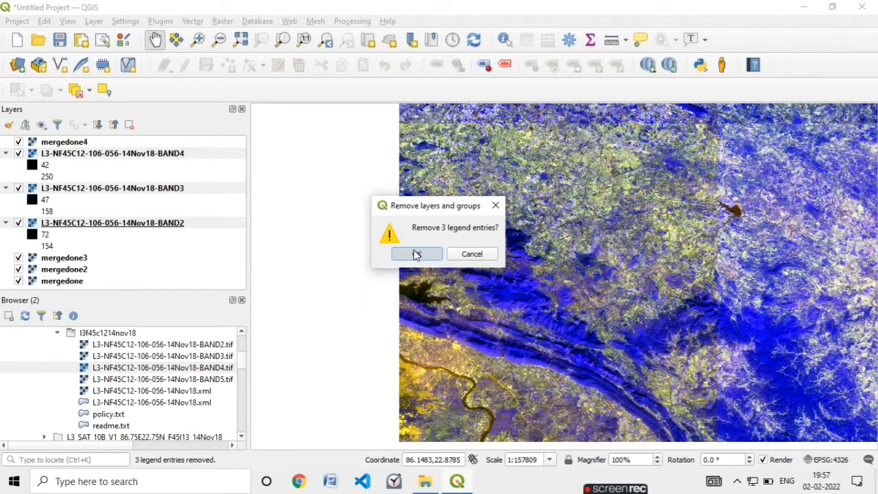
- Add the BAND2, BAND3 and BAND4 TIF files of the F45I13 scene from its l3f45i1314nov18 folder as layers
{"action": "left_click", "coordinate": [58, 332]}
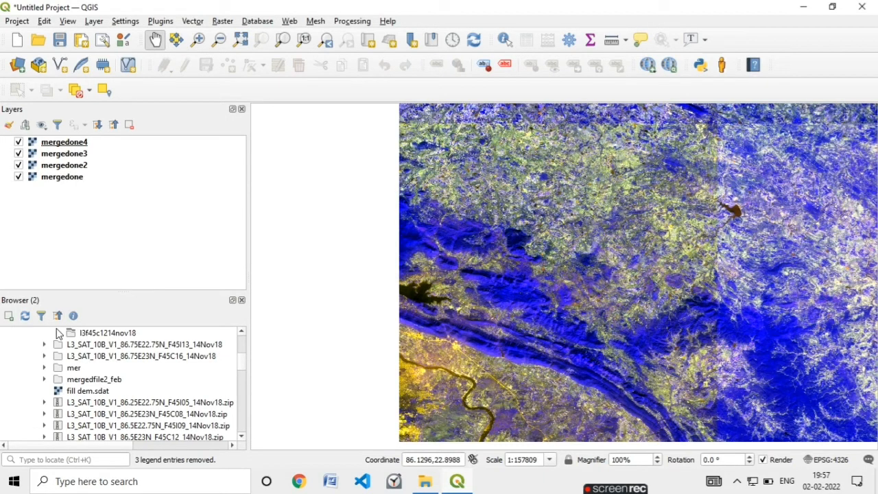
{"action": "double_click", "coordinate": [190, 346]}
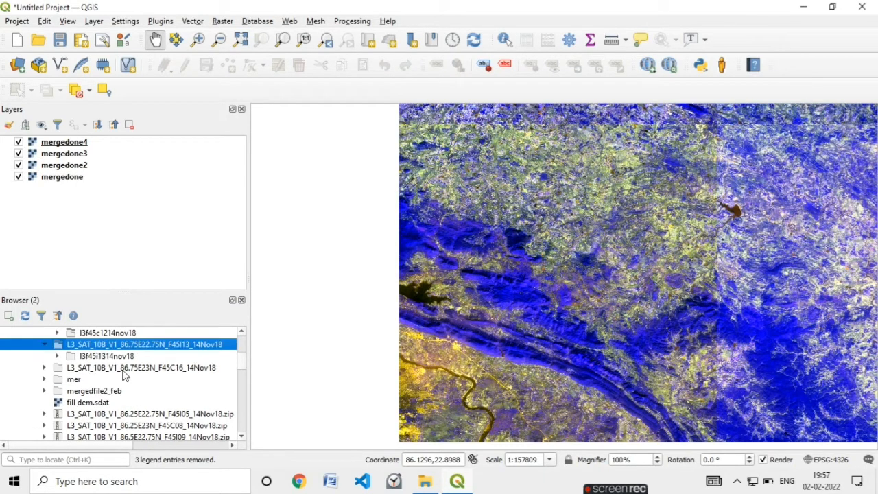
{"action": "left_click", "coordinate": [106, 358]}
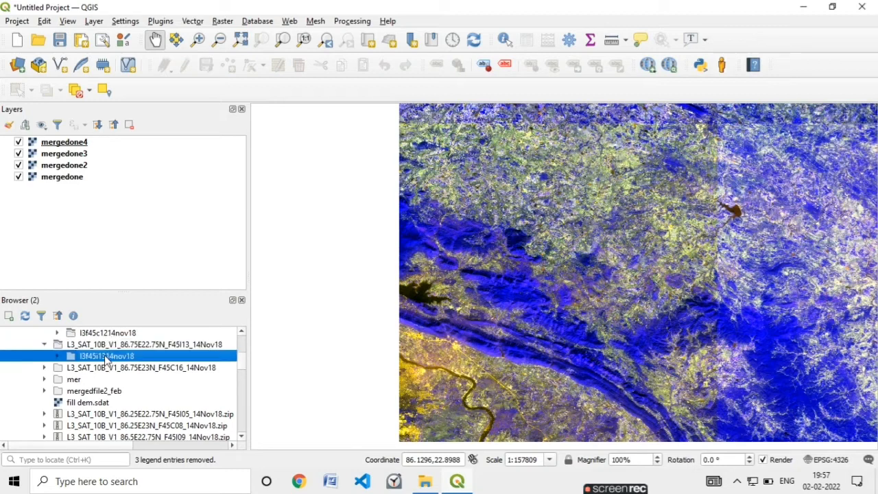
{"action": "double_click", "coordinate": [106, 358]}
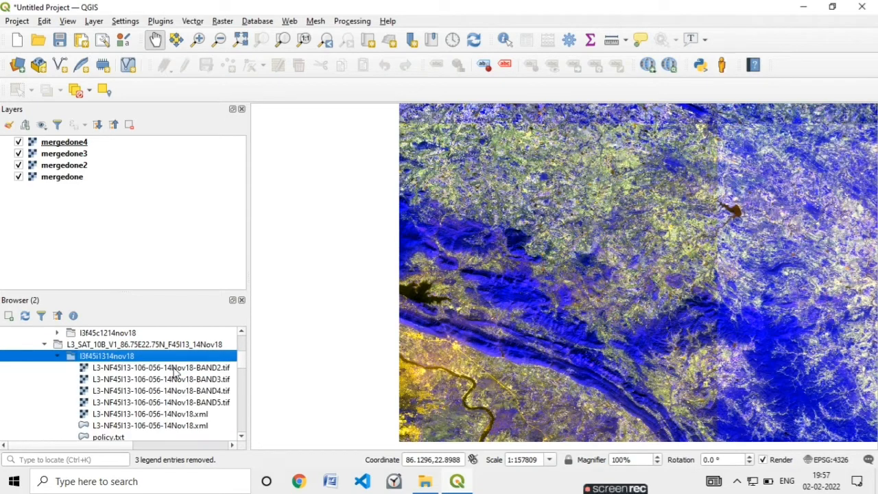
{"action": "left_click", "coordinate": [175, 369]}
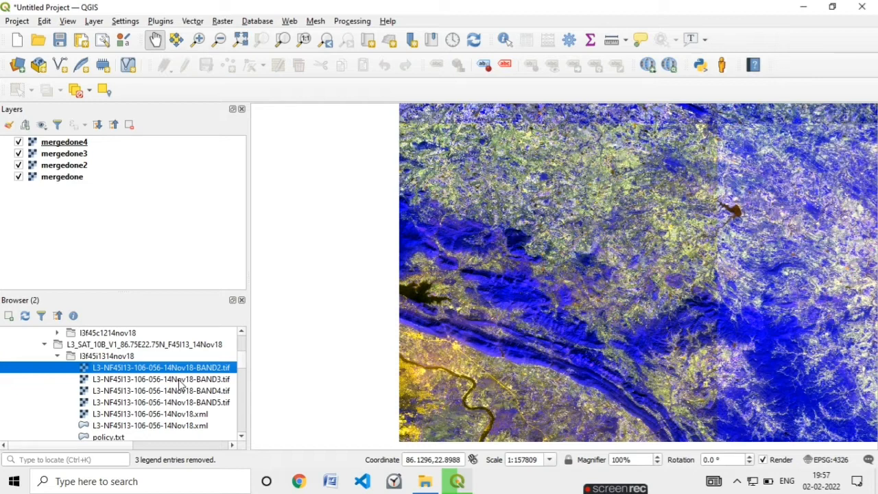
{"action": "left_click", "coordinate": [180, 390], "text": "shift"}
{"action": "left_click_drag", "start_coordinate": [180, 391], "coordinate": [155, 164]}
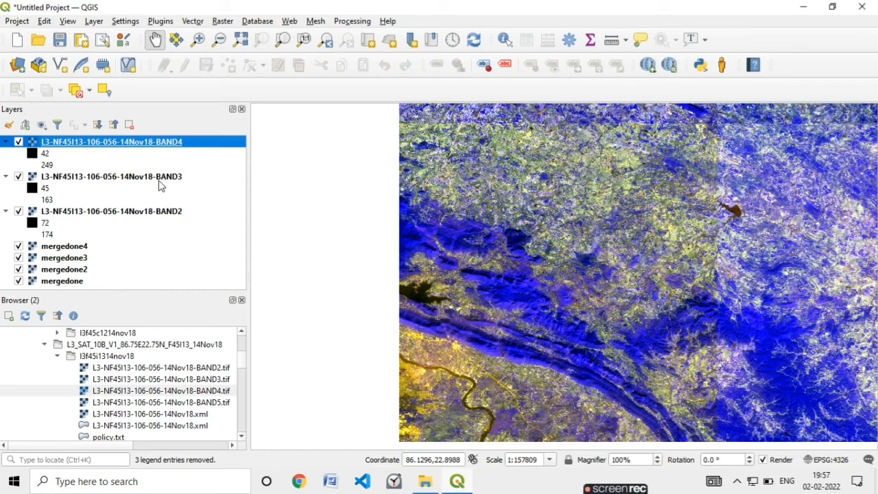
- Set up a raster Merge with the F45I13 BAND2, BAND3 and BAND4 layers as inputs, placing each input file into a separate band
{"action": "left_click", "coordinate": [159, 179], "text": "ctrl"}
{"action": "left_click", "coordinate": [137, 211], "text": "ctrl"}
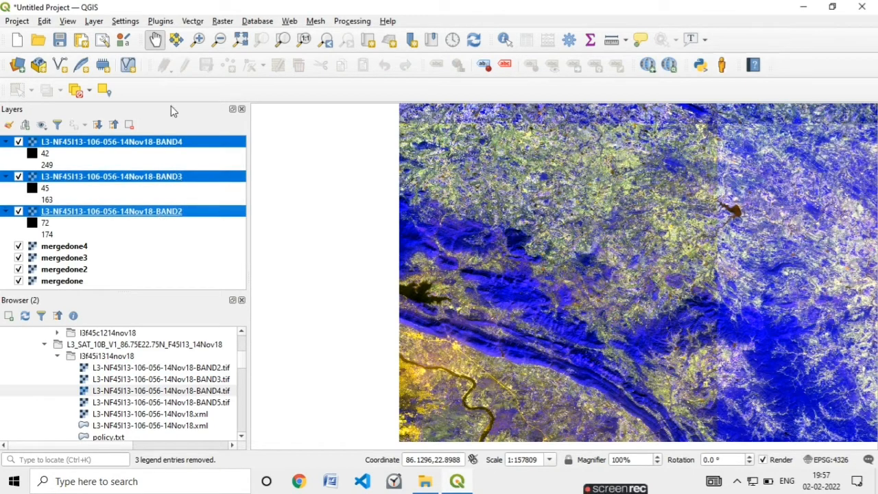
{"action": "left_click", "coordinate": [221, 22]}
{"action": "mouse_move", "coordinate": [302, 109]}
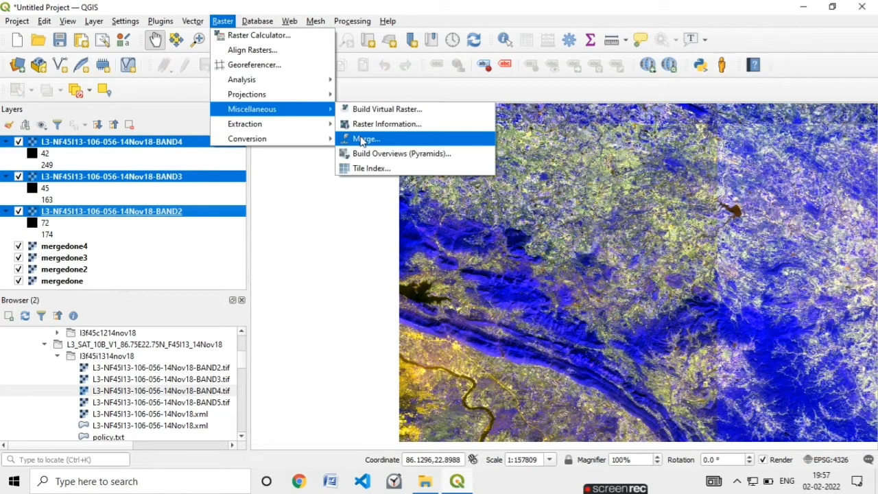
{"action": "left_click", "coordinate": [362, 140]}
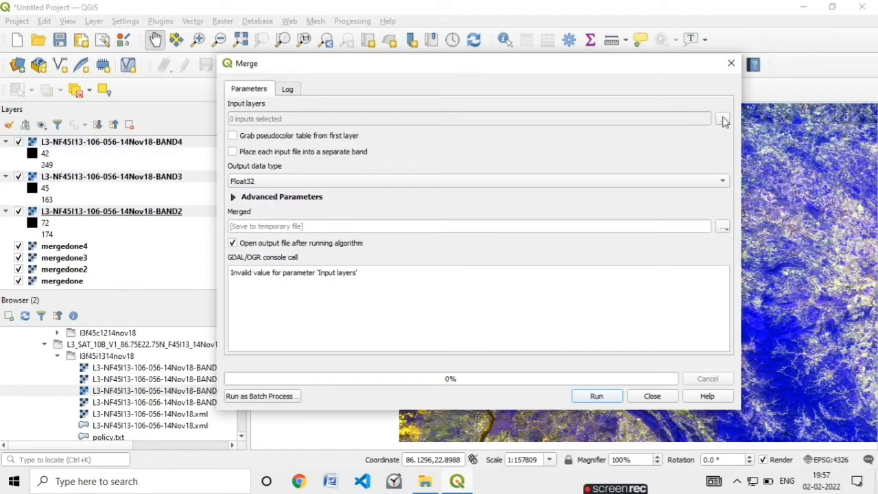
{"action": "left_click", "coordinate": [722, 118]}
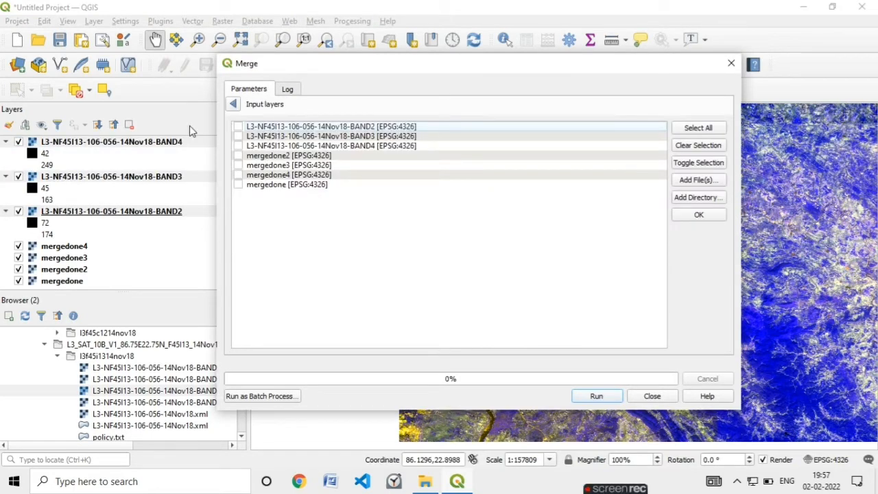
{"action": "left_click", "coordinate": [238, 126]}
{"action": "left_click", "coordinate": [238, 136]}
{"action": "left_click", "coordinate": [237, 146]}
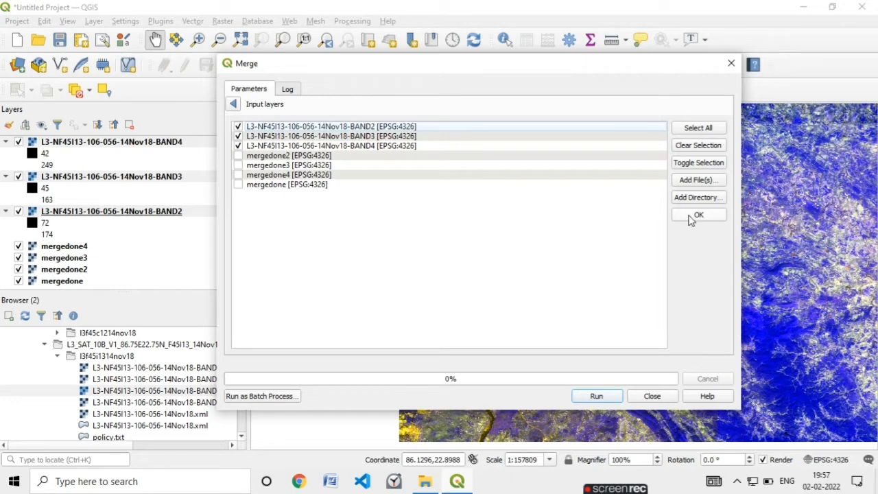
{"action": "left_click", "coordinate": [697, 215]}
{"action": "left_click", "coordinate": [232, 151]}
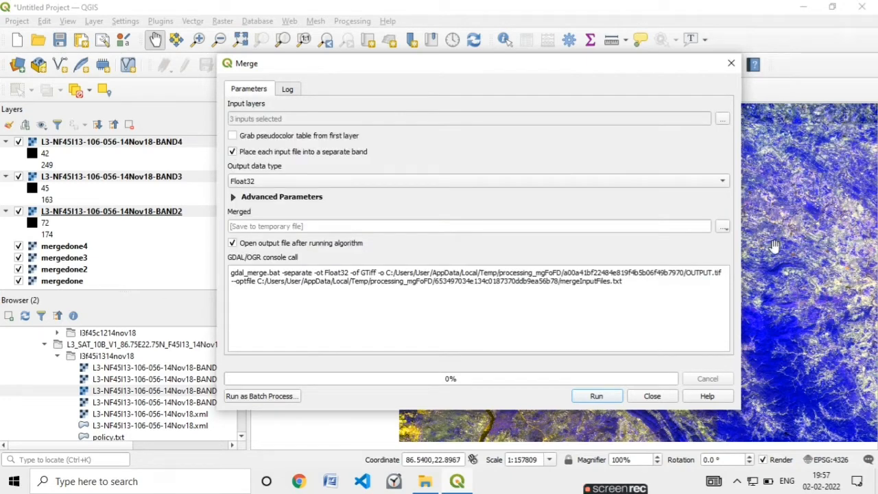
- Save the merged output as a TIF file named mergedone5 in the mergedfile2_feb folder, run the merge and close the dialog
{"action": "left_click", "coordinate": [722, 226]}
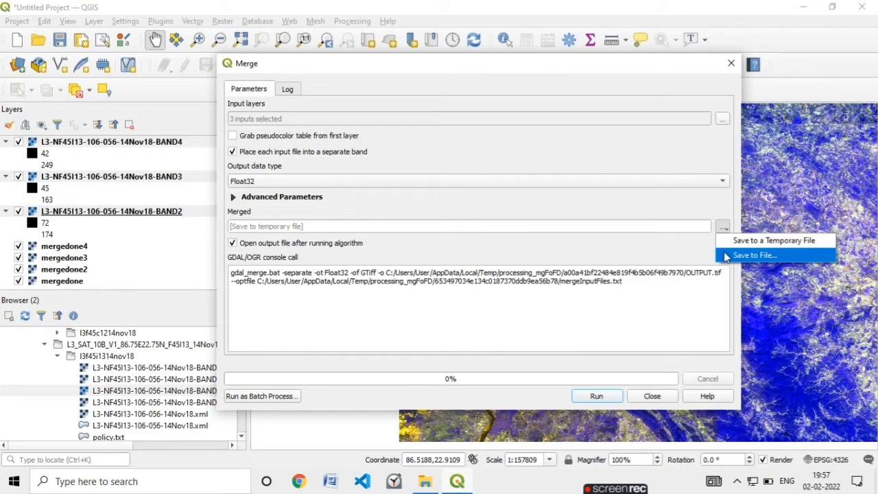
{"action": "left_click", "coordinate": [726, 256]}
{"action": "type", "text": "mer"}
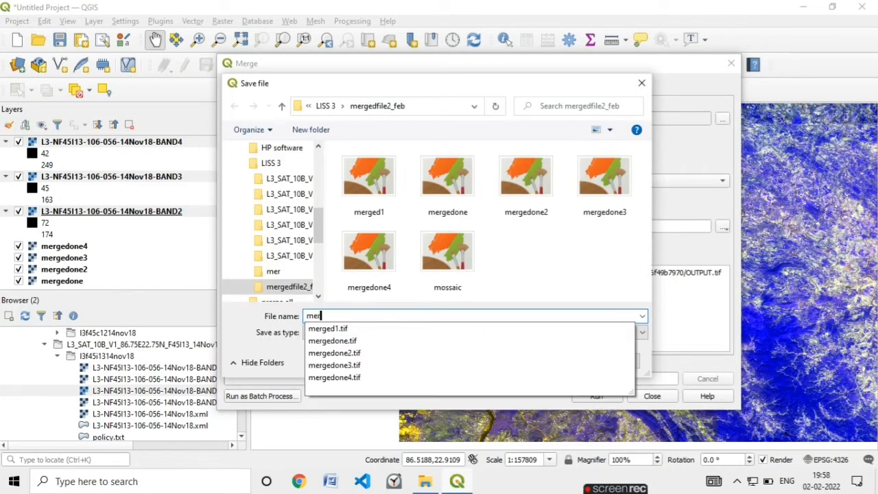
{"action": "type", "text": "ged"}
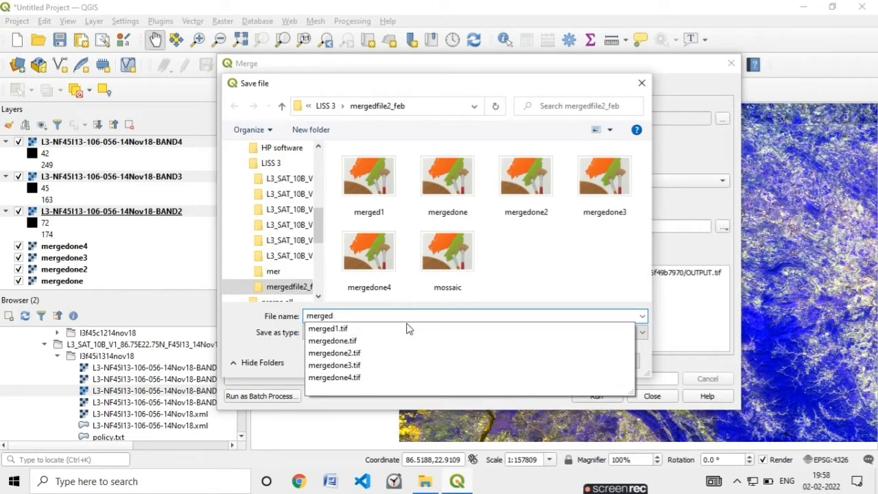
{"action": "type", "text": "one"}
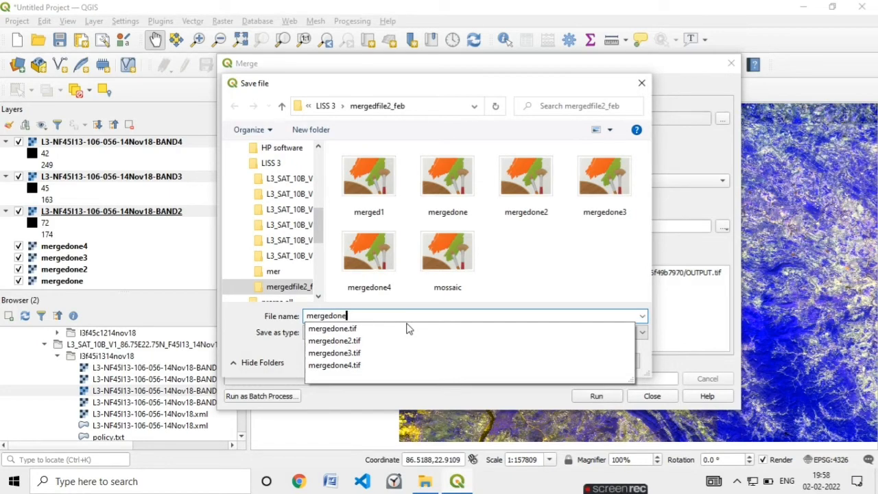
{"action": "type", "text": "5"}
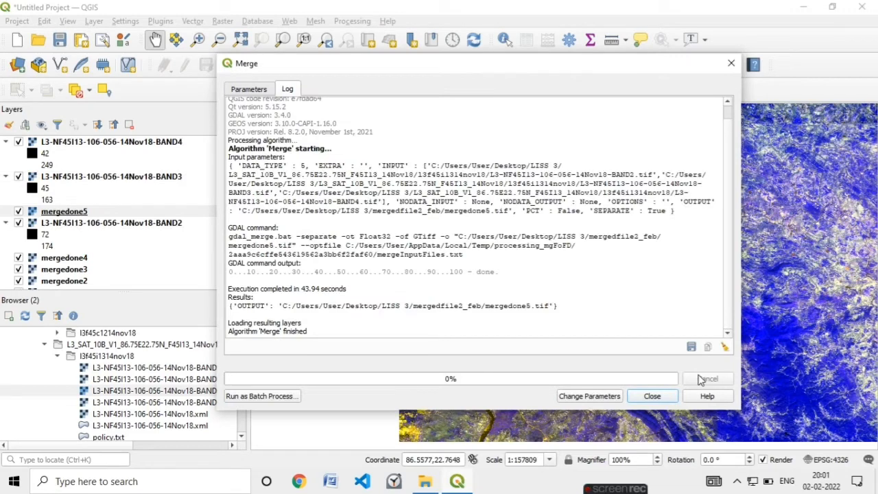
{"action": "left_click", "coordinate": [652, 396]}
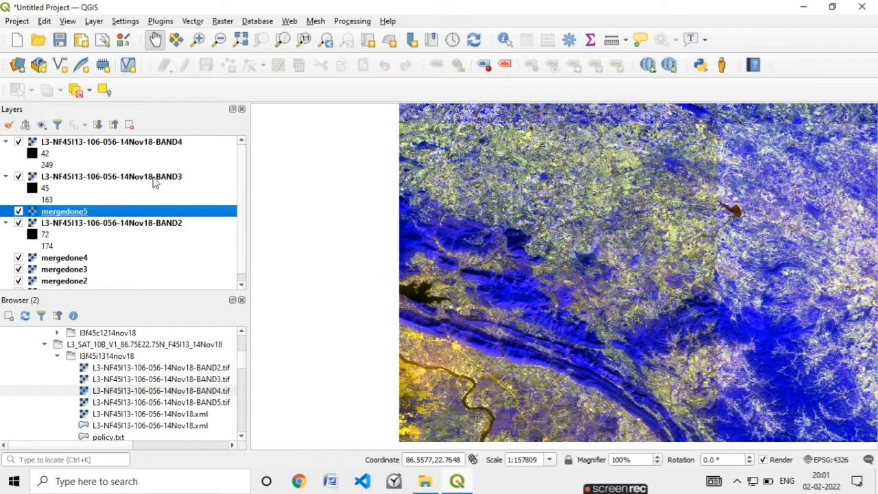
- Remove the F45I13 BAND2, BAND3 and BAND4 layers from the project, keeping the merged layers
{"action": "left_click", "coordinate": [139, 224]}
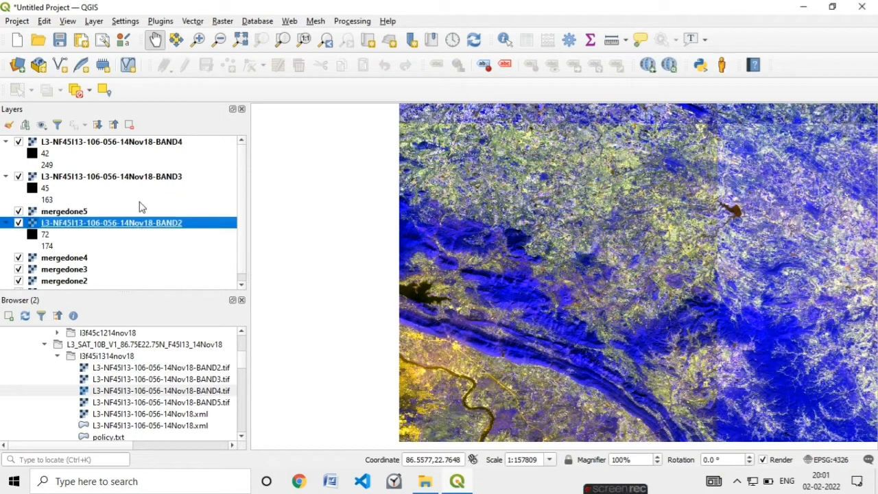
{"action": "left_click", "coordinate": [148, 178], "text": "ctrl"}
{"action": "left_click", "coordinate": [156, 141], "text": "ctrl"}
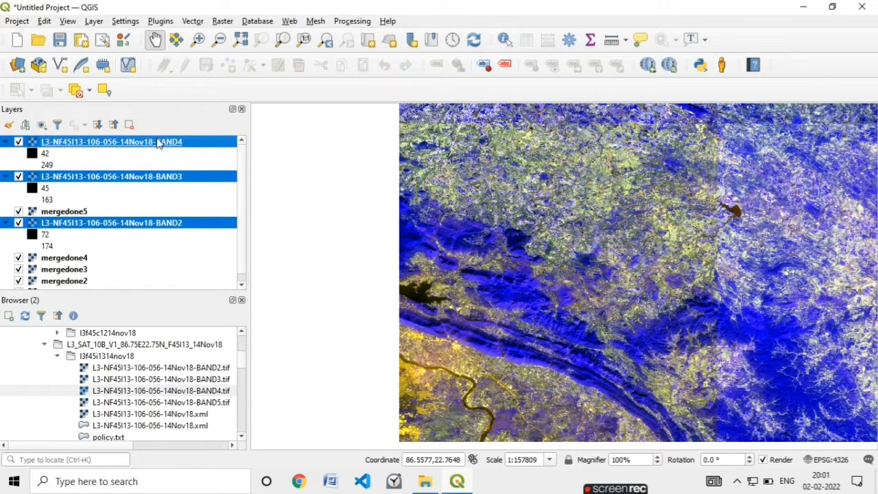
{"action": "right_click", "coordinate": [157, 139]}
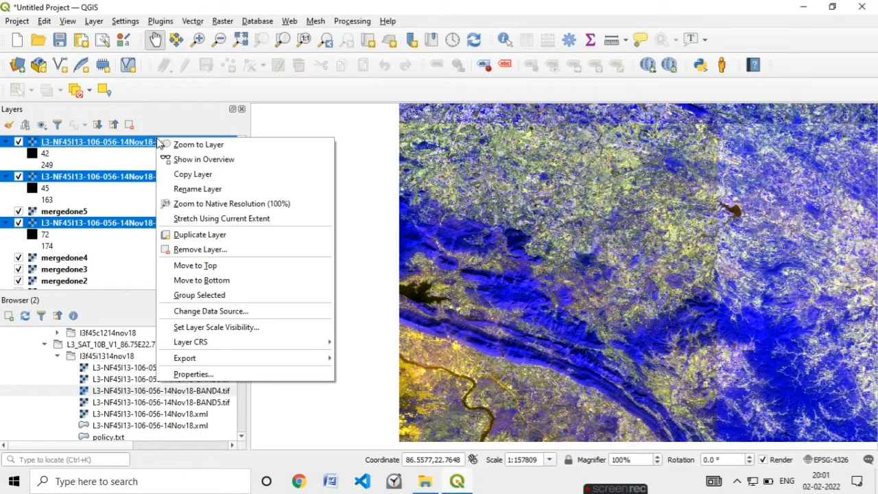
{"action": "left_click", "coordinate": [200, 250]}
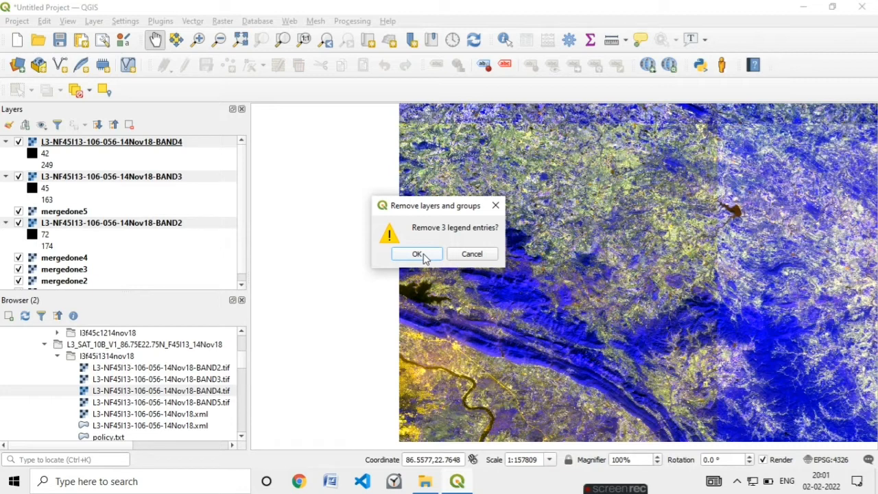
{"action": "left_click", "coordinate": [417, 253]}
- Add the BAND2, BAND3 and BAND4 TIF files of the F45C16 scene from its l3f45c1614nov18 folder as layers
{"action": "left_click", "coordinate": [87, 368]}
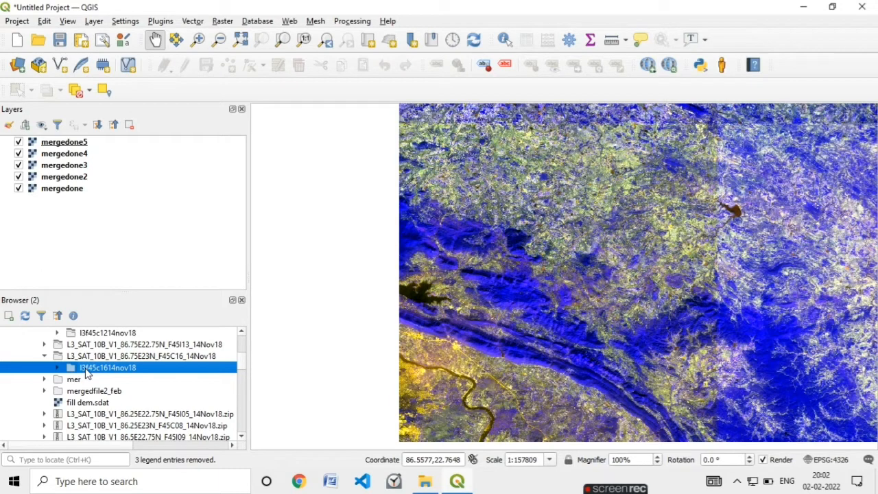
{"action": "double_click", "coordinate": [85, 369]}
{"action": "scroll", "coordinate": [199, 384], "scroll_direction": "down", "scroll_amount": 1}
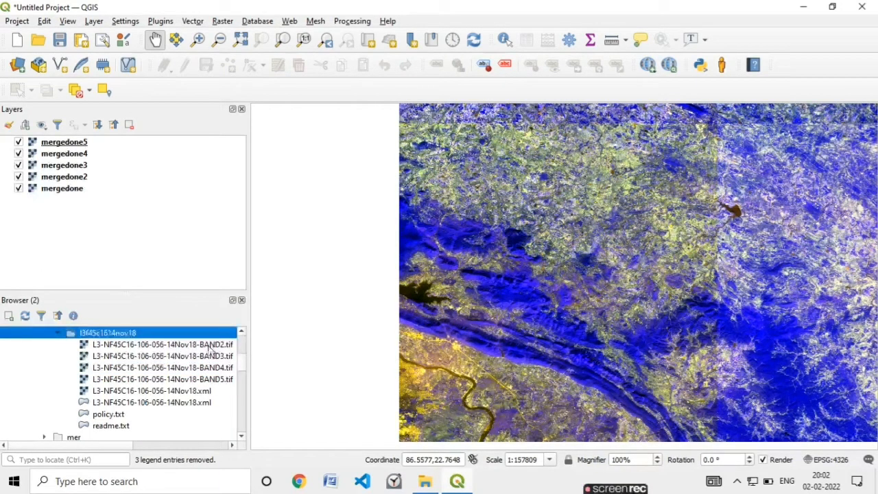
{"action": "double_click", "coordinate": [209, 344]}
{"action": "double_click", "coordinate": [211, 355]}
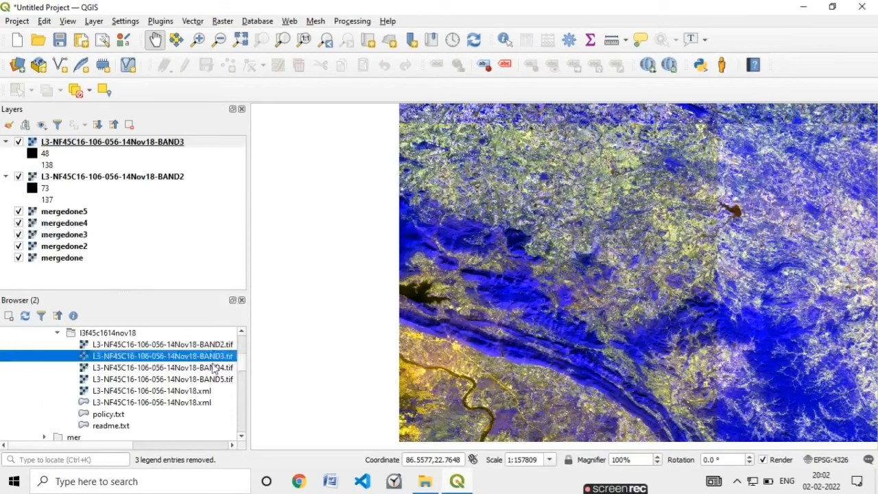
{"action": "double_click", "coordinate": [214, 368]}
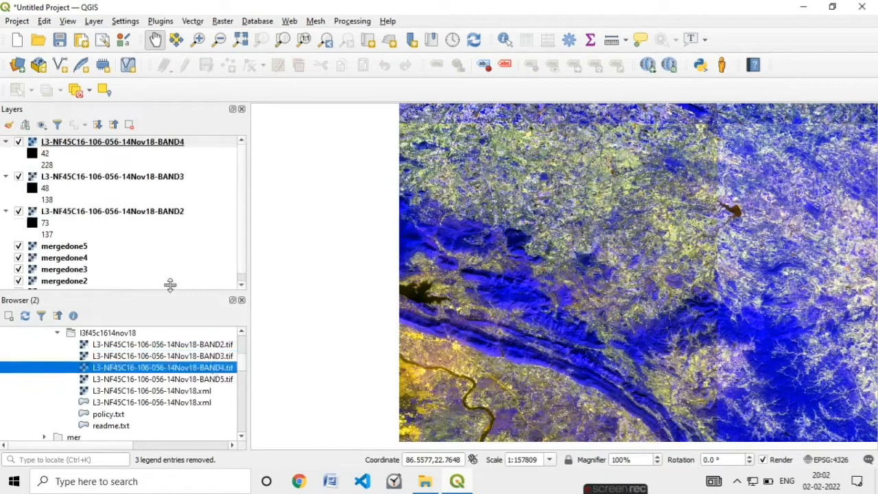
{"action": "left_click", "coordinate": [62, 147]}
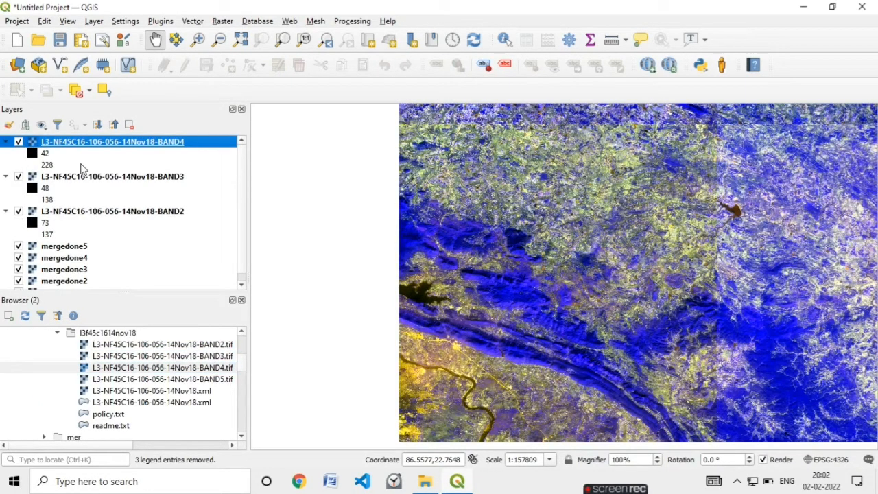
{"action": "left_click", "coordinate": [83, 211], "text": "shift"}
{"action": "right_click", "coordinate": [89, 178]}
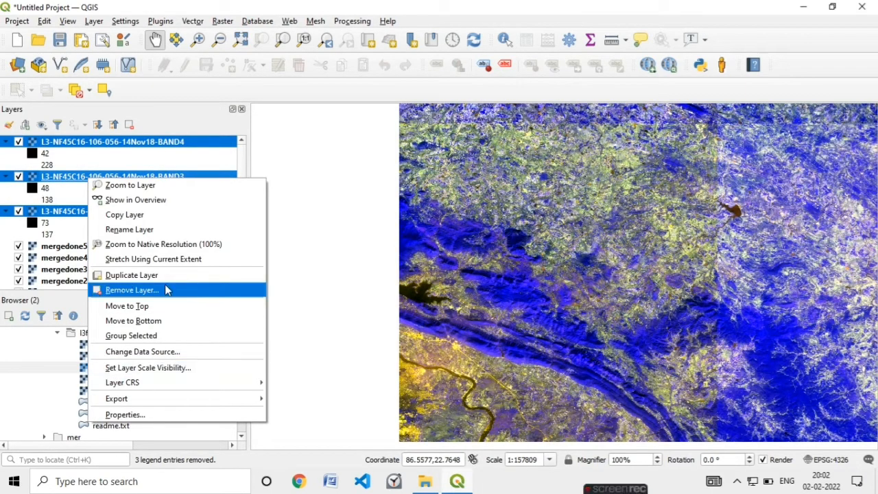
- Set up a raster Merge with the F45C16 BAND2, BAND3 and BAND4 layers as inputs, placing each input file into a separate band
{"action": "left_click", "coordinate": [223, 22]}
{"action": "mouse_move", "coordinate": [307, 112]}
{"action": "left_click", "coordinate": [375, 139]}
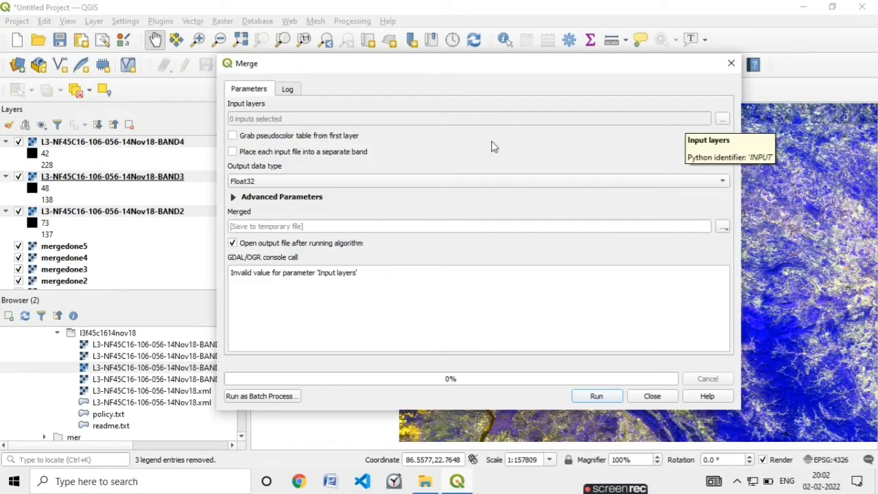
{"action": "left_click", "coordinate": [722, 120]}
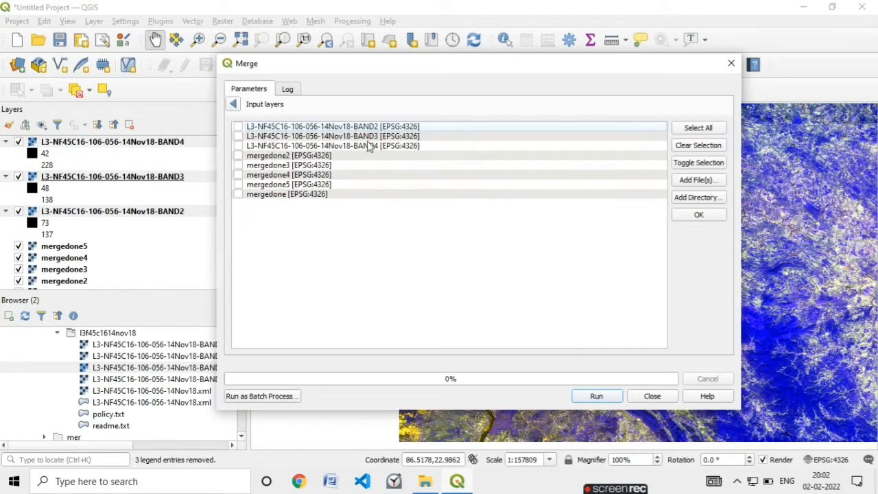
{"action": "left_click", "coordinate": [238, 126]}
{"action": "left_click", "coordinate": [238, 136]}
{"action": "left_click", "coordinate": [237, 145]}
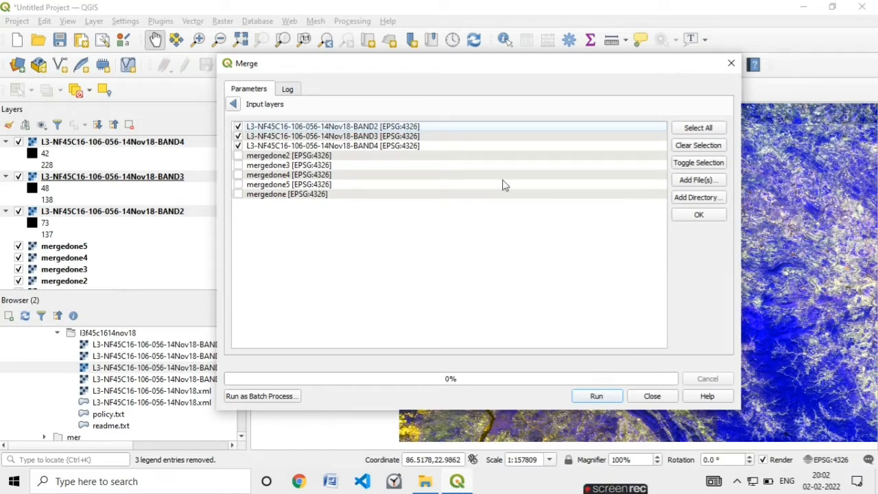
{"action": "left_click", "coordinate": [698, 215]}
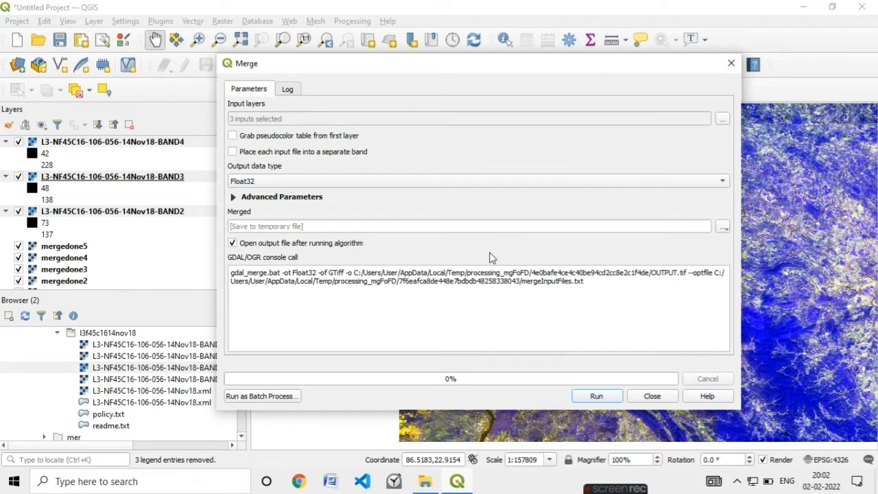
{"action": "left_click", "coordinate": [233, 151]}
- Save the merged output as mergedone6 in the mergedfile2_feb folder, run the merge and close the dialog
{"action": "left_click", "coordinate": [723, 226]}
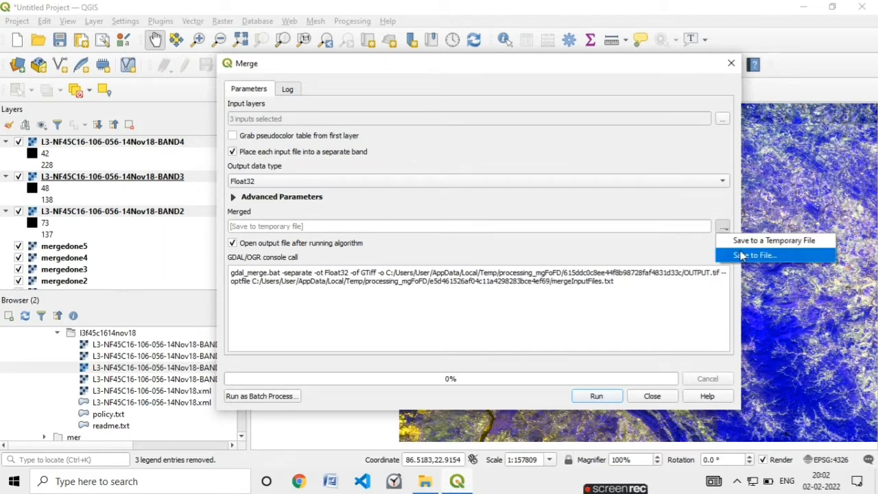
{"action": "left_click", "coordinate": [740, 255]}
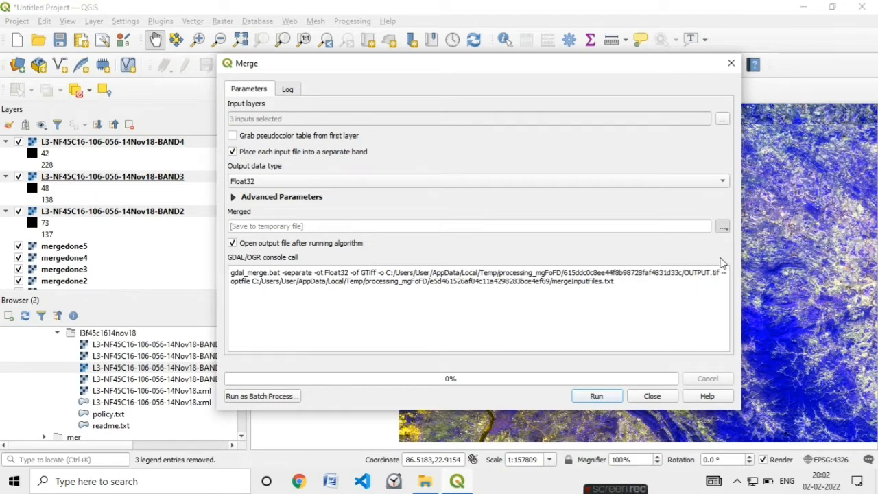
{"action": "type", "text": "m"}
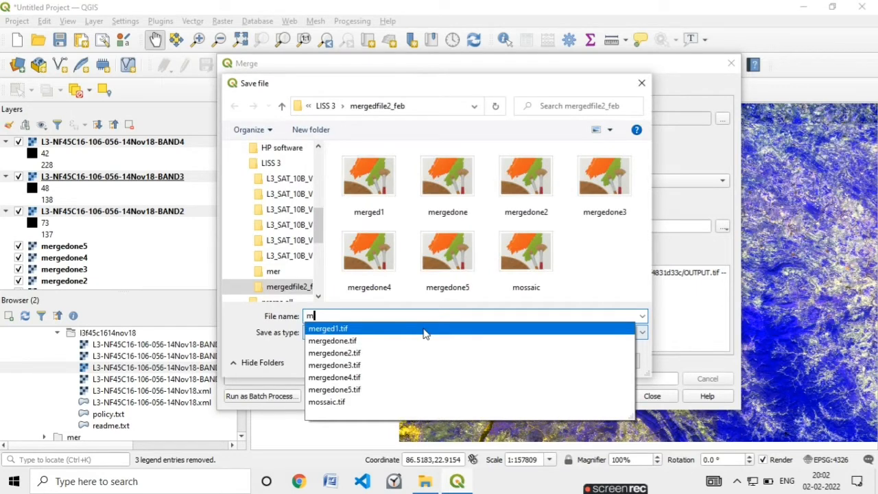
{"action": "type", "text": "erge"}
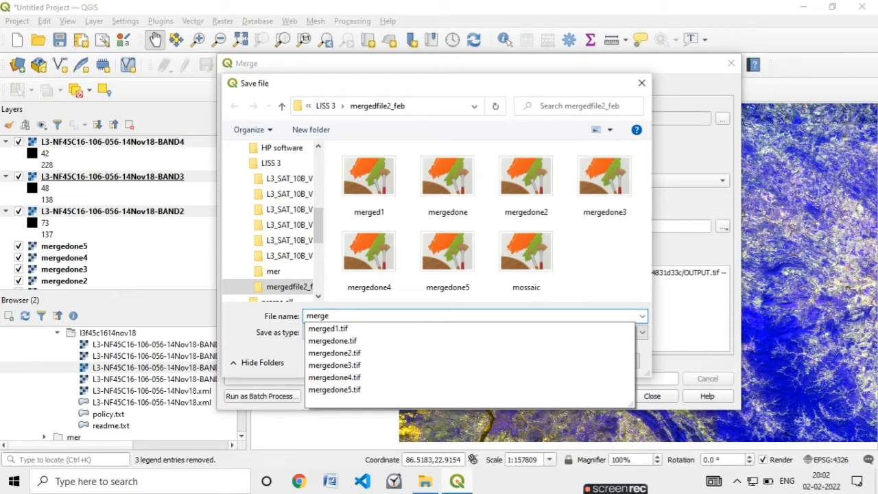
{"action": "type", "text": "done"}
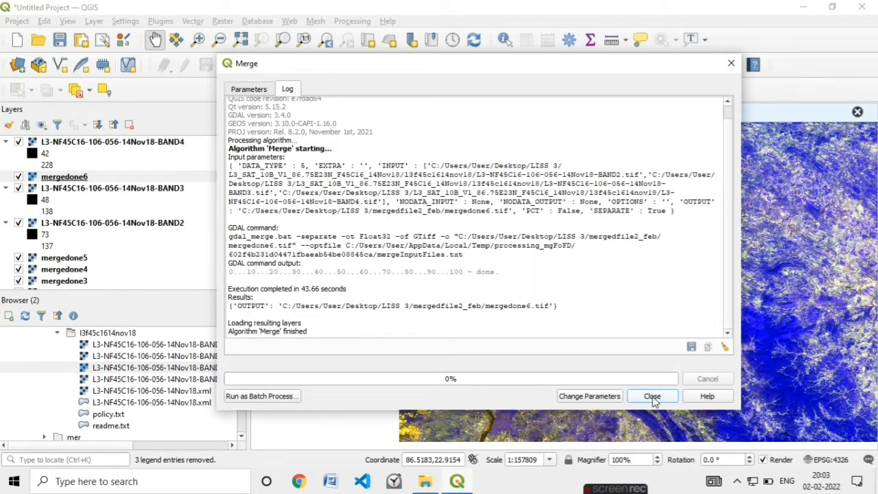
{"action": "left_click", "coordinate": [652, 397]}
- Remove the F45C16 BAND2, BAND3 and BAND4 layers from the project, keeping the merged layers
{"action": "left_click", "coordinate": [152, 141]}
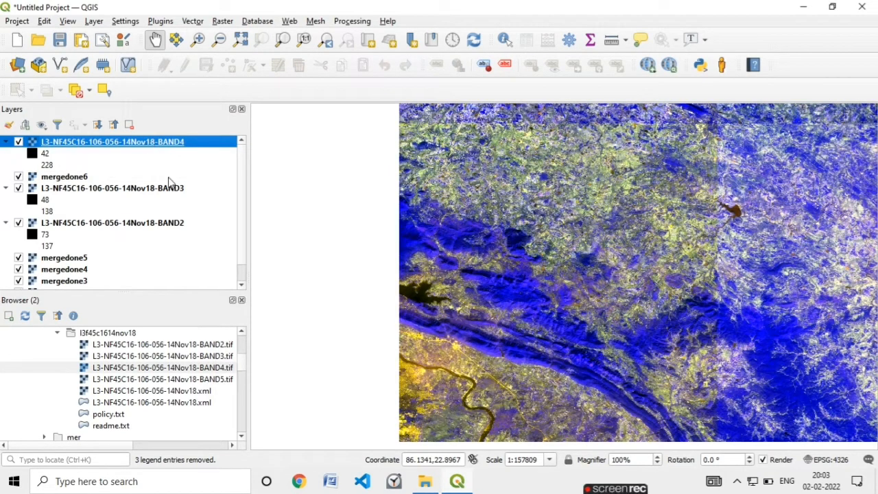
{"action": "left_click", "coordinate": [128, 224], "text": "ctrl"}
{"action": "left_click", "coordinate": [137, 194], "text": "ctrl"}
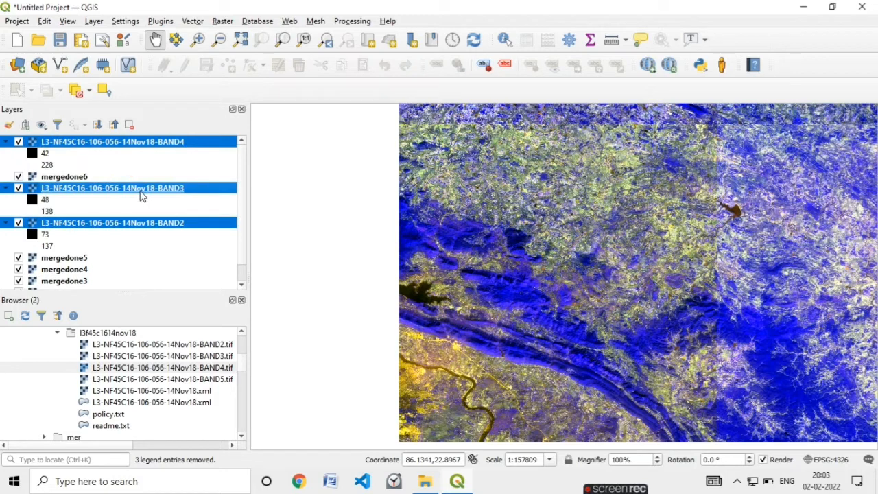
{"action": "right_click", "coordinate": [141, 193]}
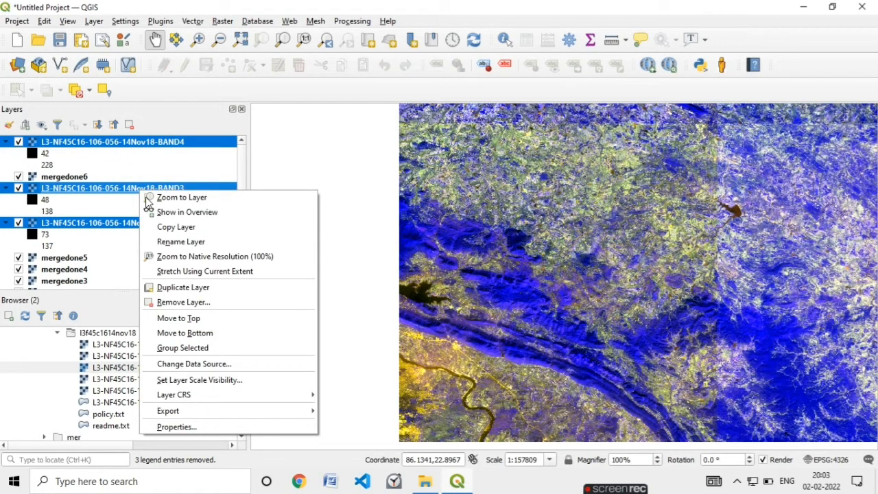
{"action": "left_click", "coordinate": [183, 302]}
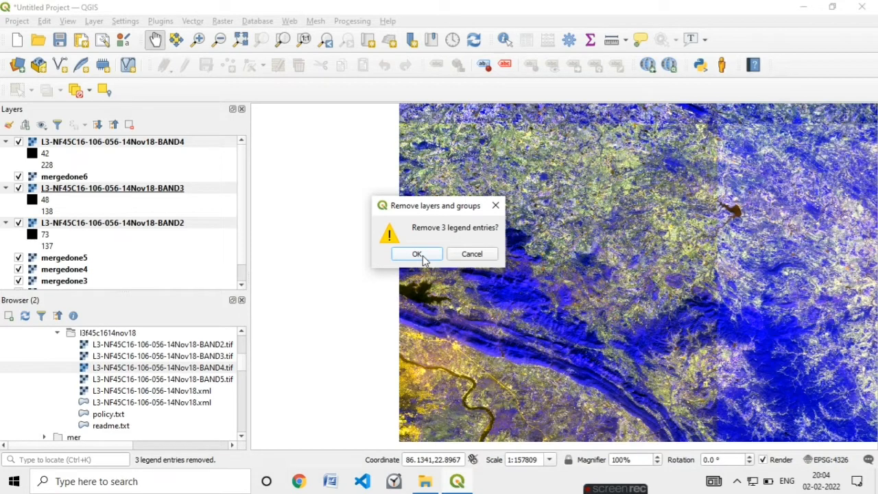
{"action": "left_click", "coordinate": [416, 254]}
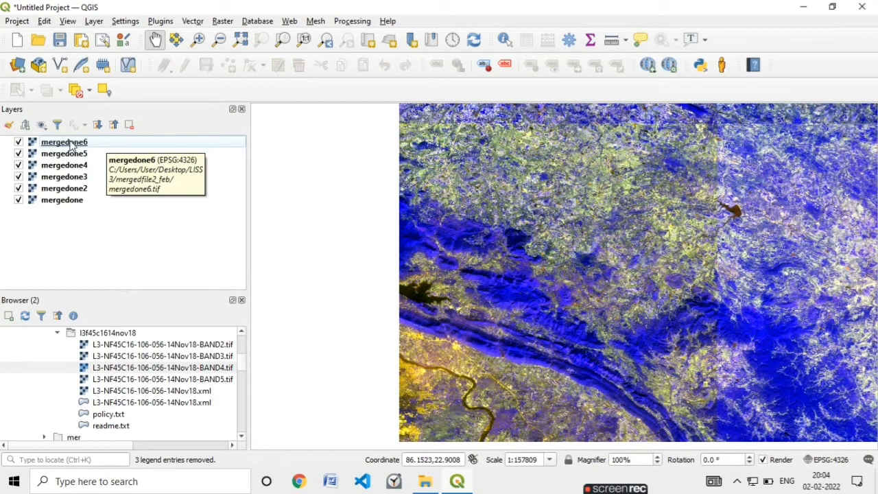
- Set the mergedone6 layer's symbology to Band 3 for red and Band 1 (Gray) for blue, keeping Band 2 for green
{"action": "right_click", "coordinate": [99, 143]}
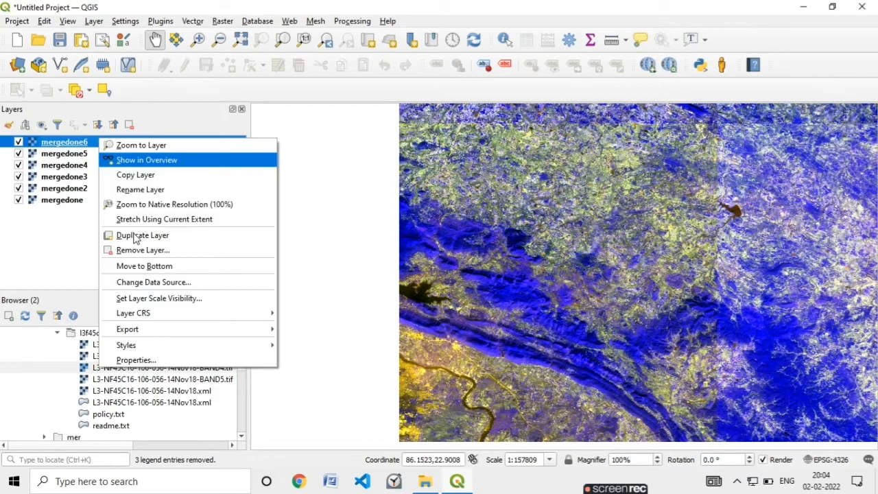
{"action": "left_click", "coordinate": [154, 364]}
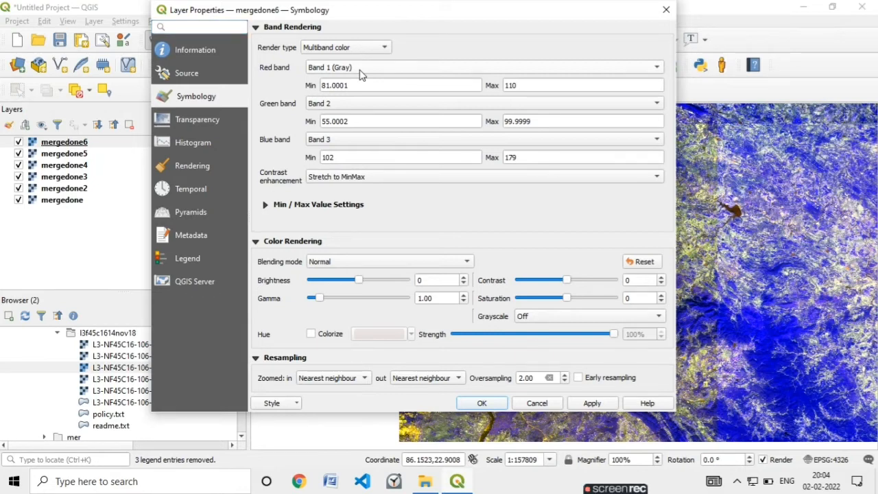
{"action": "left_click", "coordinate": [429, 68]}
{"action": "left_click", "coordinate": [408, 98]}
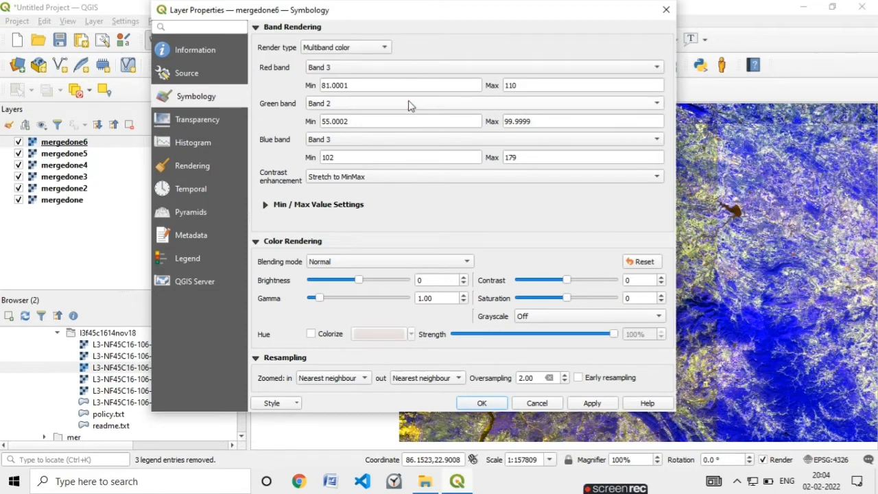
{"action": "left_click", "coordinate": [314, 146]}
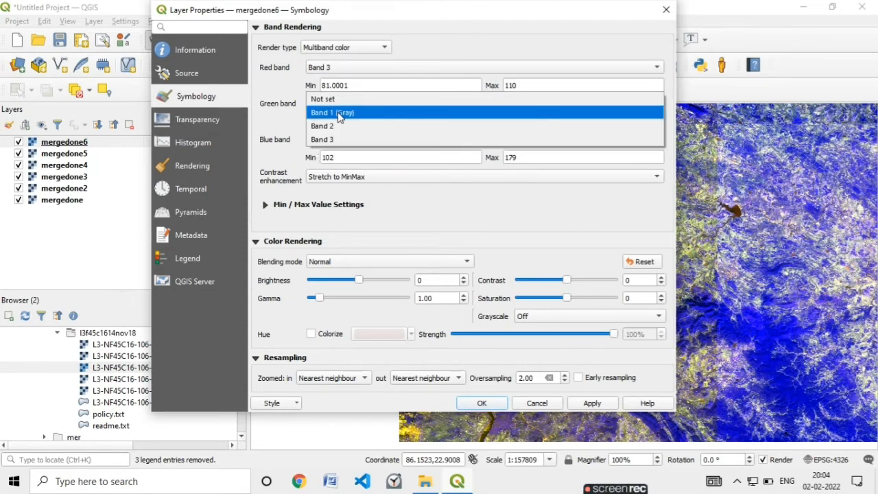
{"action": "left_click", "coordinate": [340, 113]}
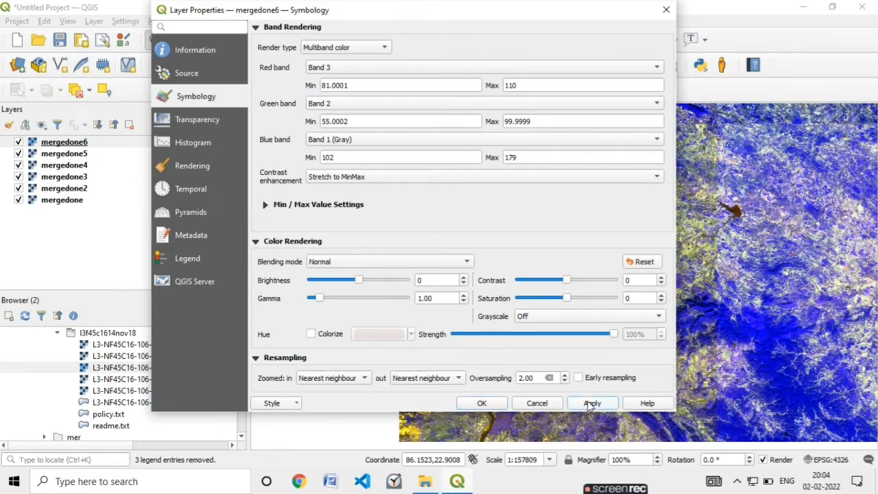
{"action": "left_click", "coordinate": [481, 402]}
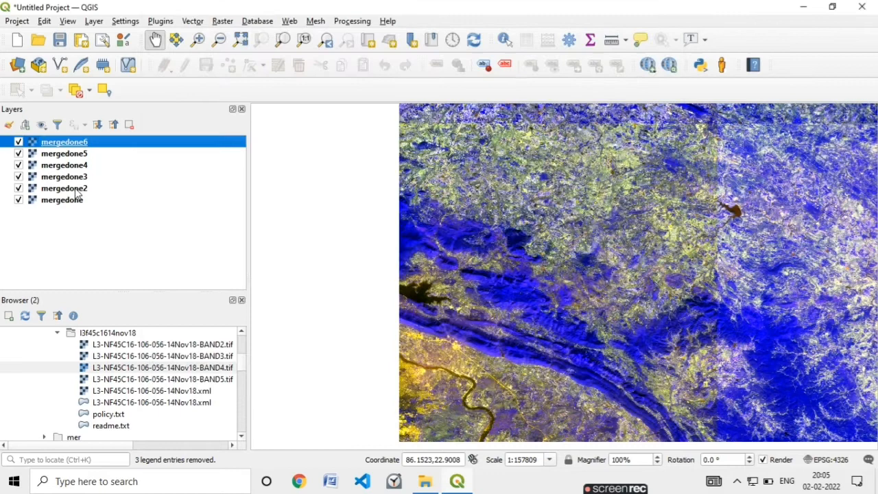
- Change the mergedone5 layer's band rendering to Band 3 as red and Band 1 (Gray) as blue, and apply it
{"action": "right_click", "coordinate": [74, 154]}
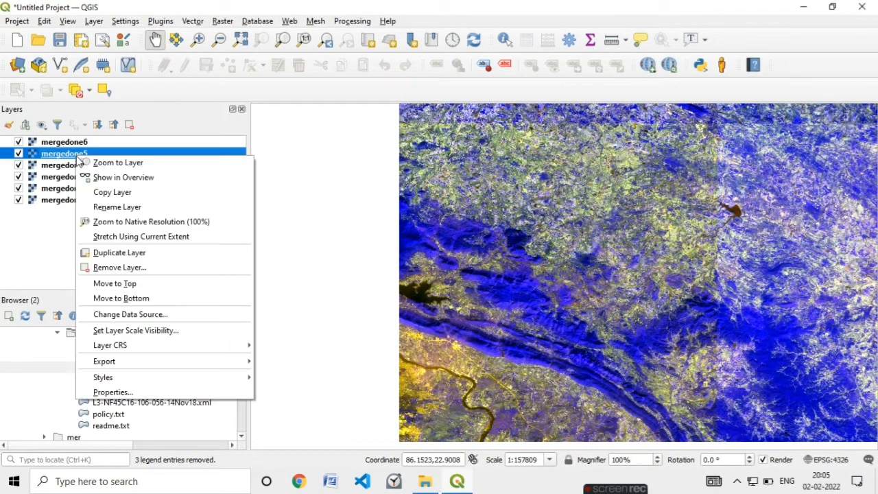
{"action": "left_click", "coordinate": [134, 392]}
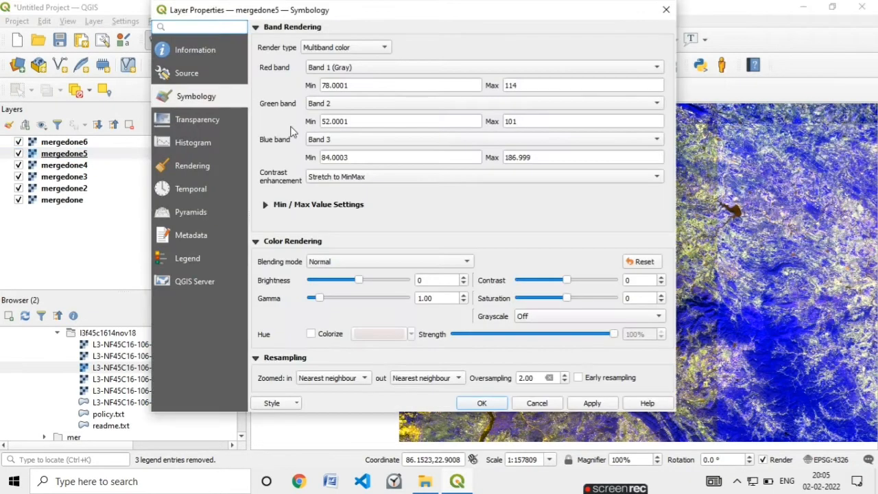
{"action": "left_click", "coordinate": [352, 67]}
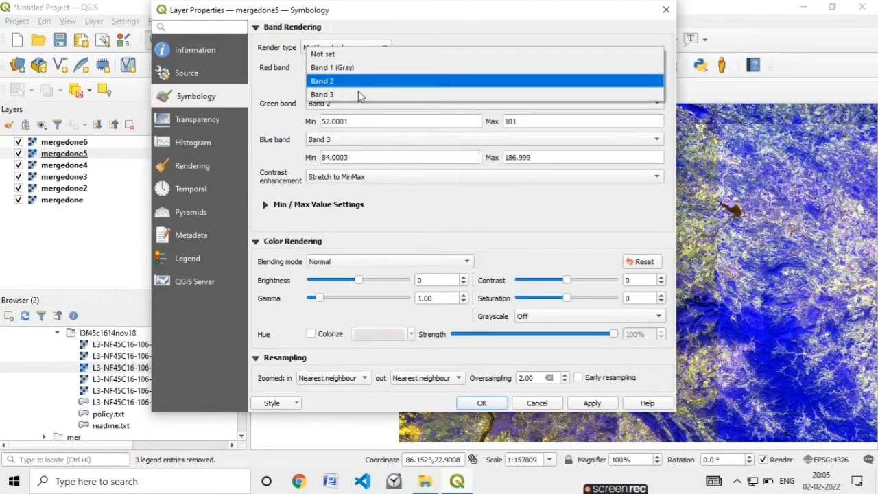
{"action": "left_click", "coordinate": [362, 96]}
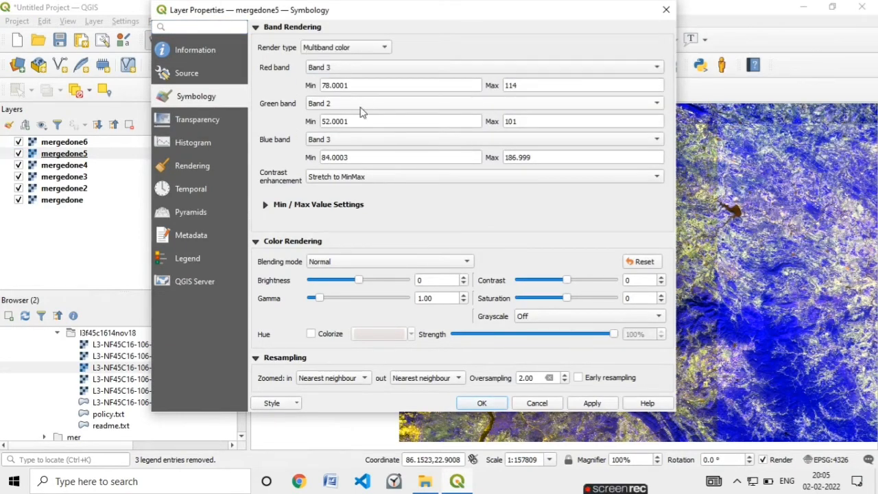
{"action": "left_click", "coordinate": [360, 142]}
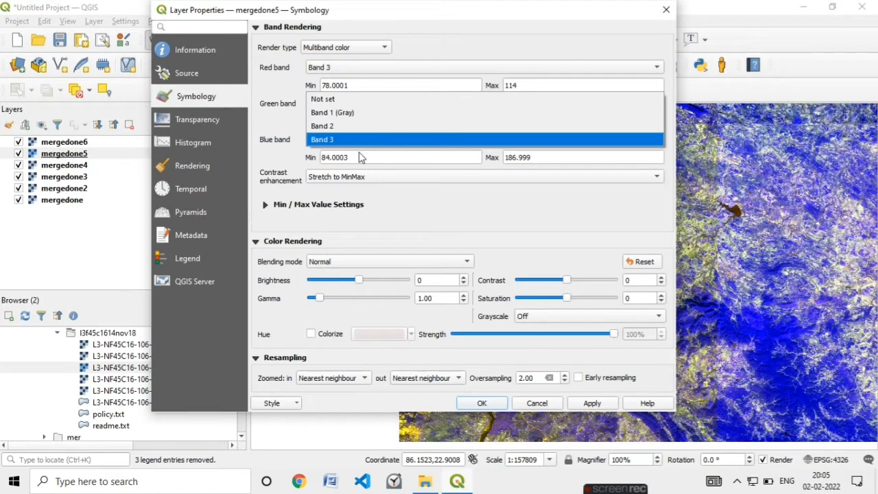
{"action": "left_click", "coordinate": [367, 115]}
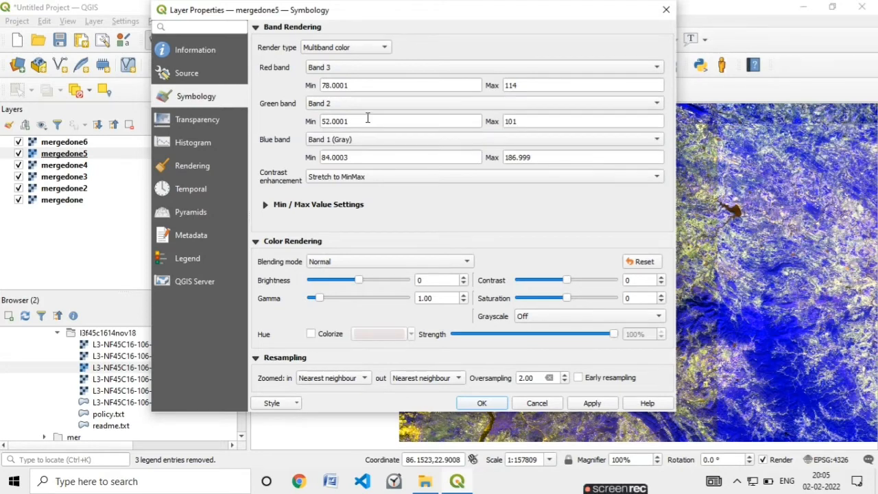
{"action": "left_click", "coordinate": [583, 405]}
{"action": "left_click", "coordinate": [482, 404]}
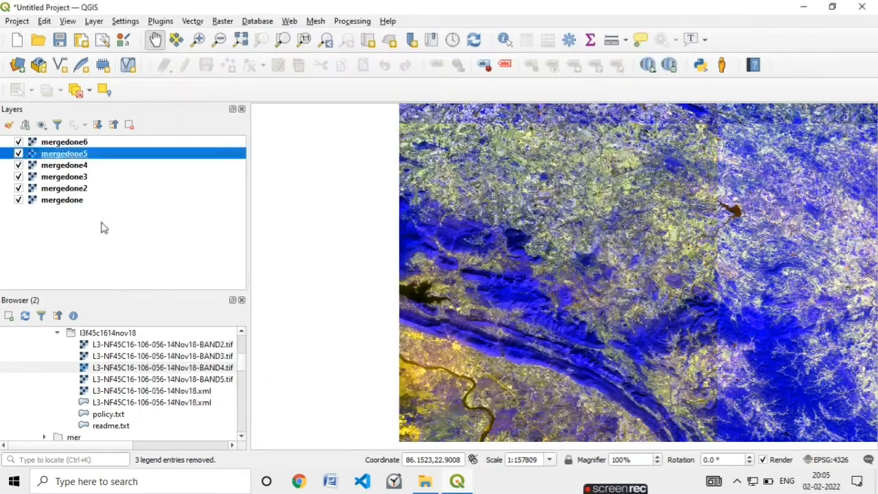
- Assign Band 3 to red and Band 1 (Gray) to blue in the symbology of the mergedone4 layer
{"action": "left_click", "coordinate": [84, 166]}
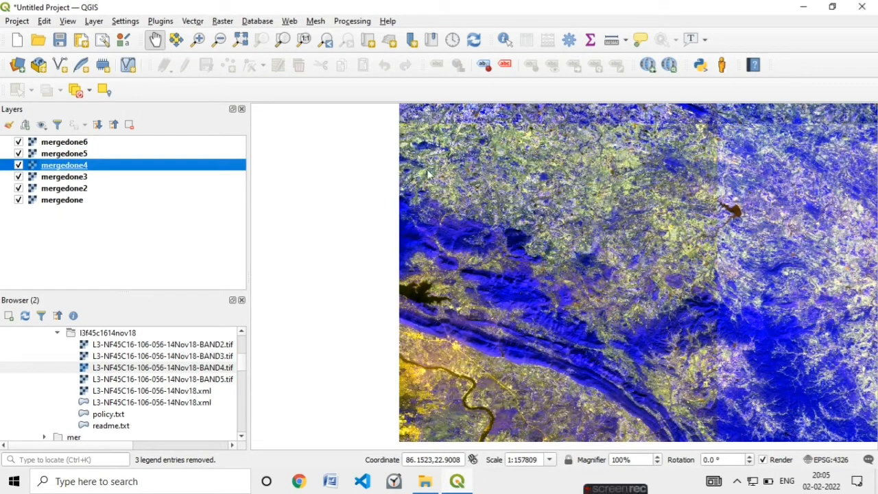
{"action": "double_click", "coordinate": [179, 154]}
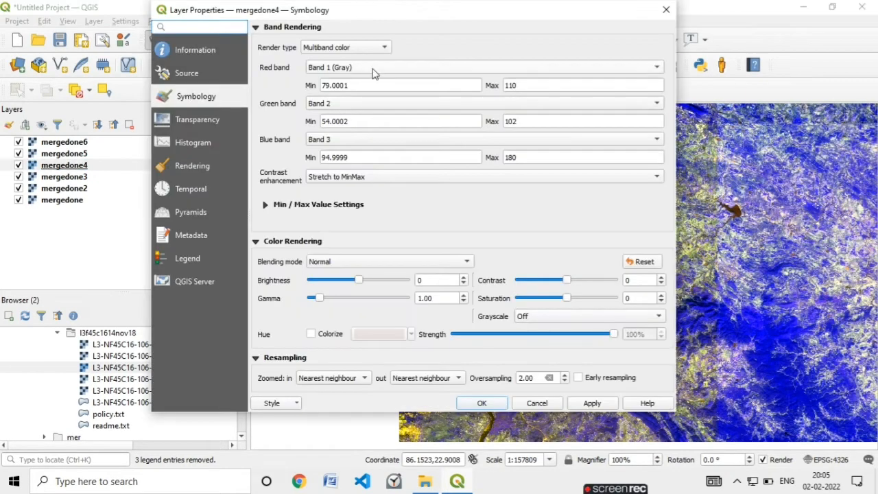
{"action": "scroll", "coordinate": [374, 68], "scroll_direction": "down", "scroll_amount": 2}
{"action": "left_click", "coordinate": [367, 140]}
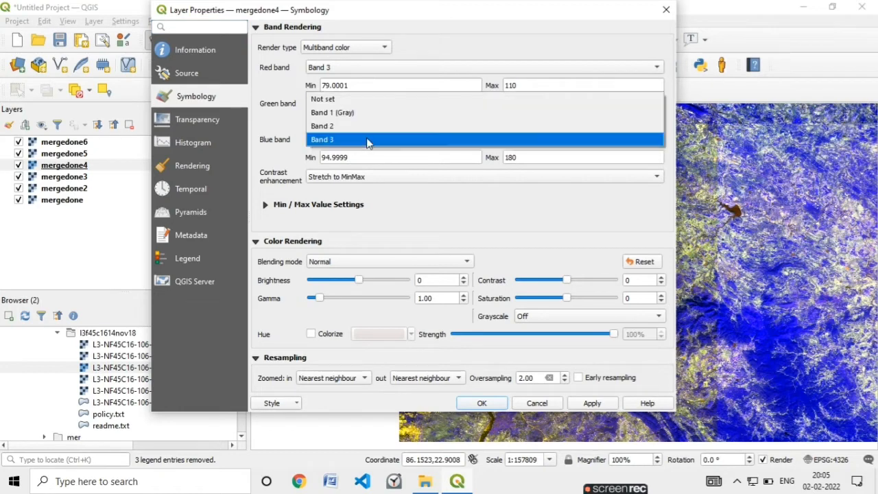
{"action": "left_click", "coordinate": [371, 115]}
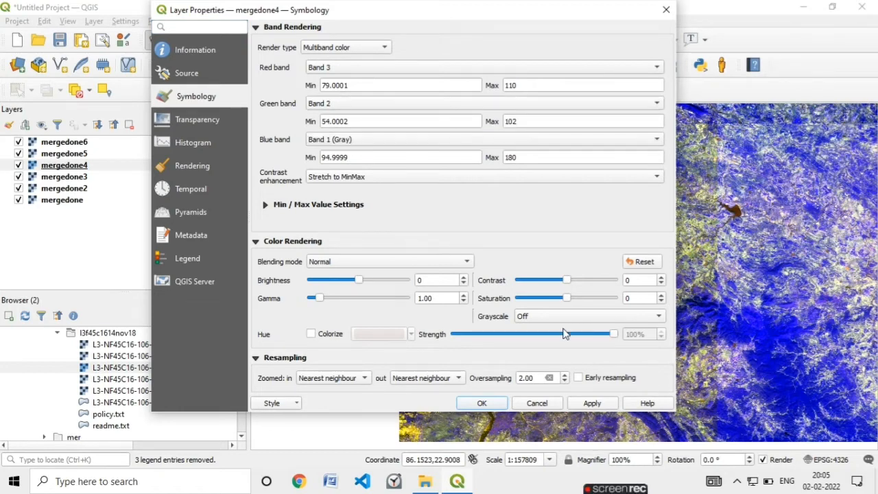
{"action": "left_click", "coordinate": [483, 405]}
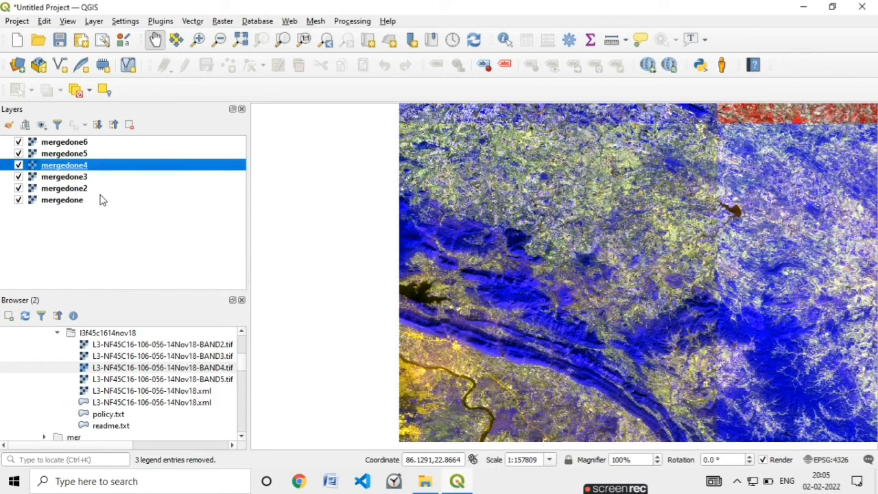
- Set the mergedone3 layer's symbology to Band 3 for red and Band 1 (Gray) for blue
{"action": "right_click", "coordinate": [103, 177]}
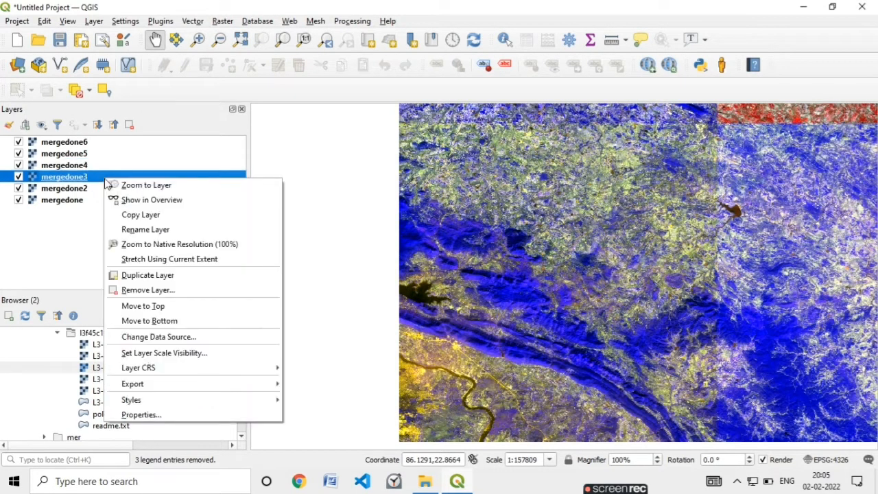
{"action": "left_click", "coordinate": [178, 415]}
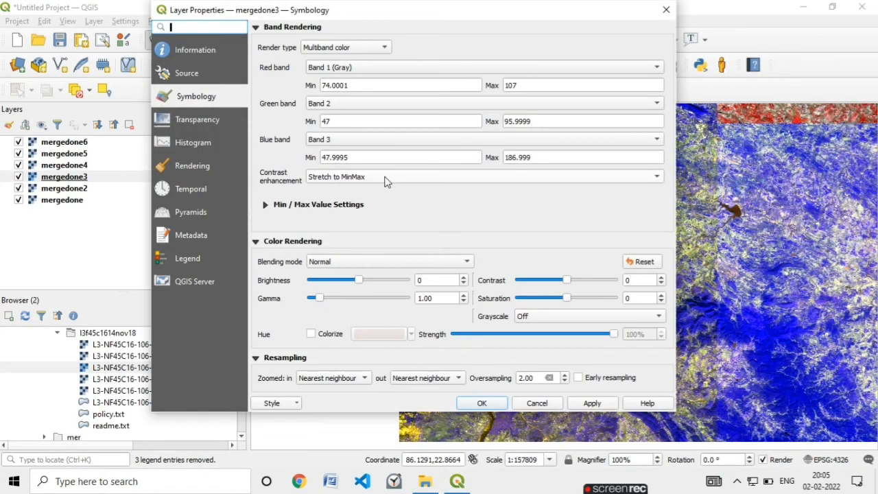
{"action": "left_click", "coordinate": [471, 66]}
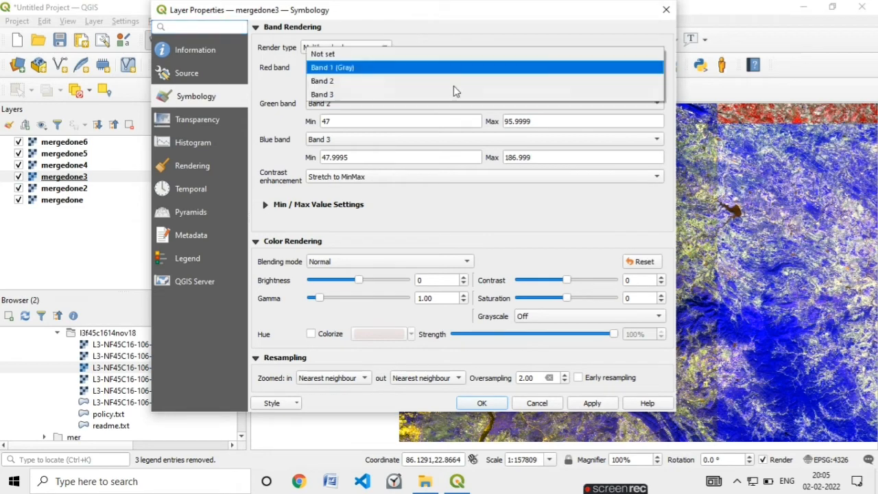
{"action": "left_click", "coordinate": [446, 95]}
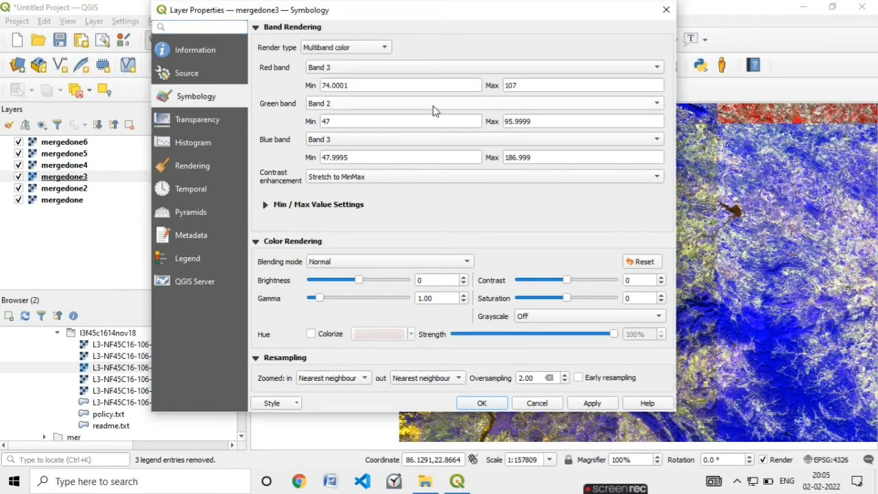
{"action": "left_click", "coordinate": [432, 104]}
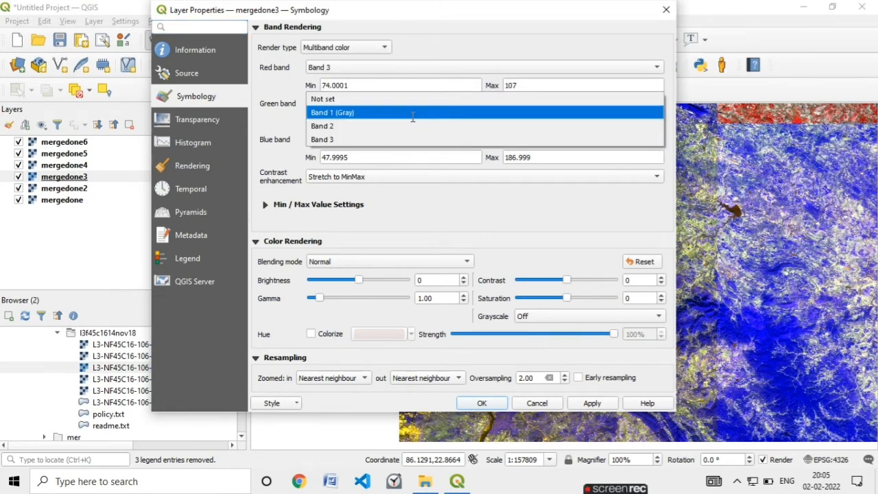
{"action": "left_click", "coordinate": [412, 114]}
{"action": "left_click", "coordinate": [598, 404]}
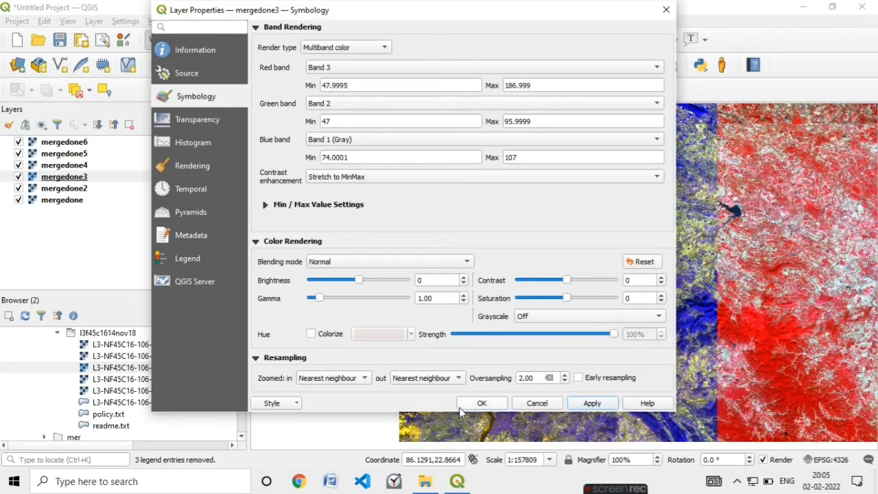
{"action": "left_click", "coordinate": [463, 405]}
- Change the mergedone2 layer's band rendering to Band 3 as red and Band 1 (Gray) as blue, and apply it
{"action": "right_click", "coordinate": [66, 190]}
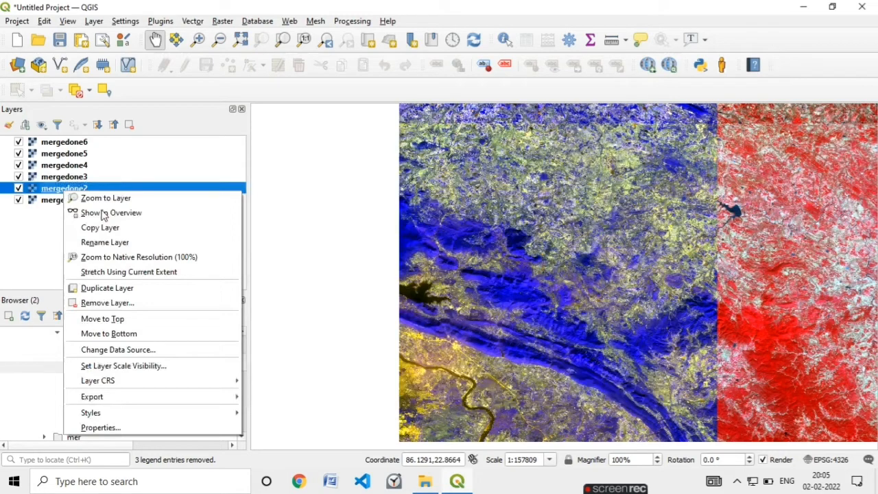
{"action": "left_click", "coordinate": [326, 270]}
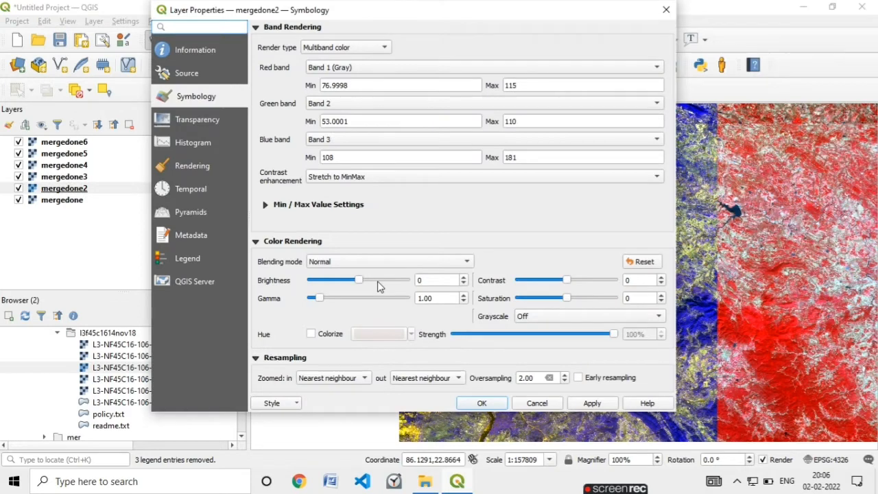
{"action": "left_click", "coordinate": [417, 70]}
{"action": "left_click", "coordinate": [419, 90]}
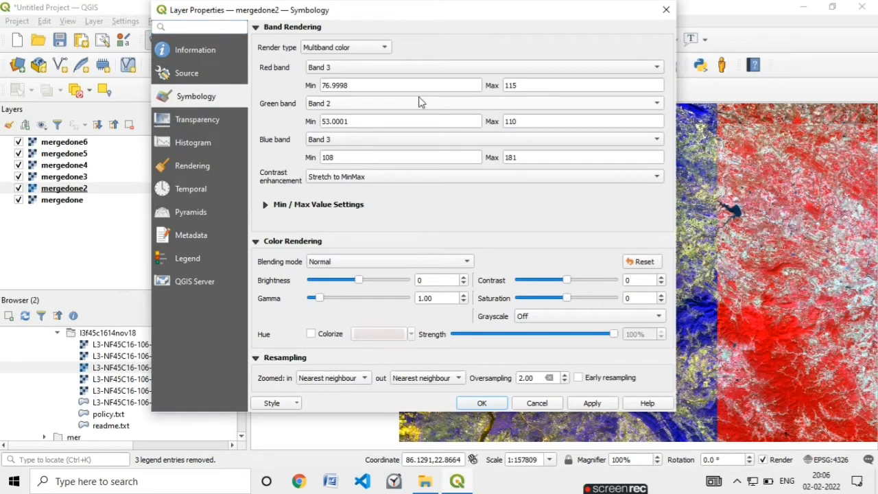
{"action": "left_click", "coordinate": [416, 142]}
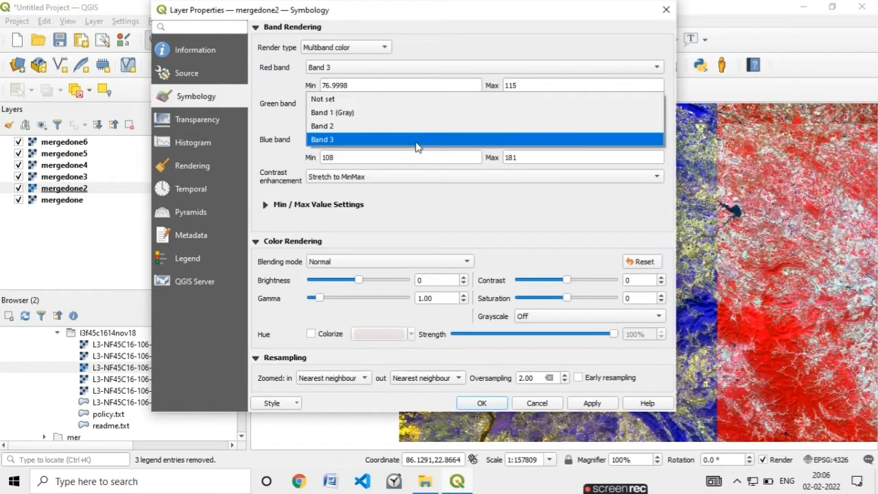
{"action": "left_click", "coordinate": [415, 114]}
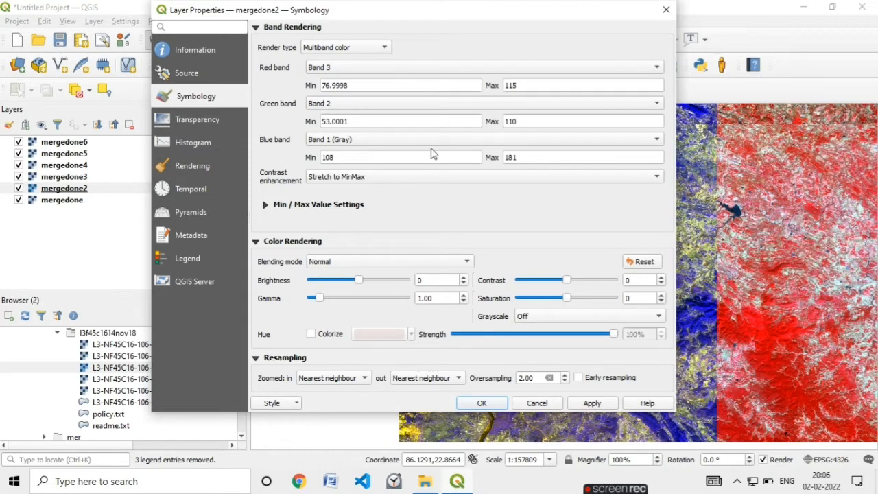
{"action": "left_click", "coordinate": [581, 406]}
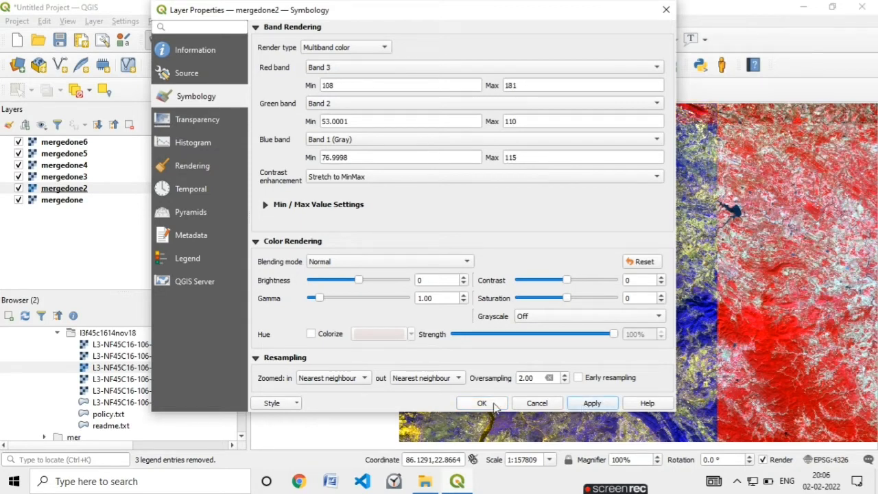
{"action": "left_click", "coordinate": [482, 403]}
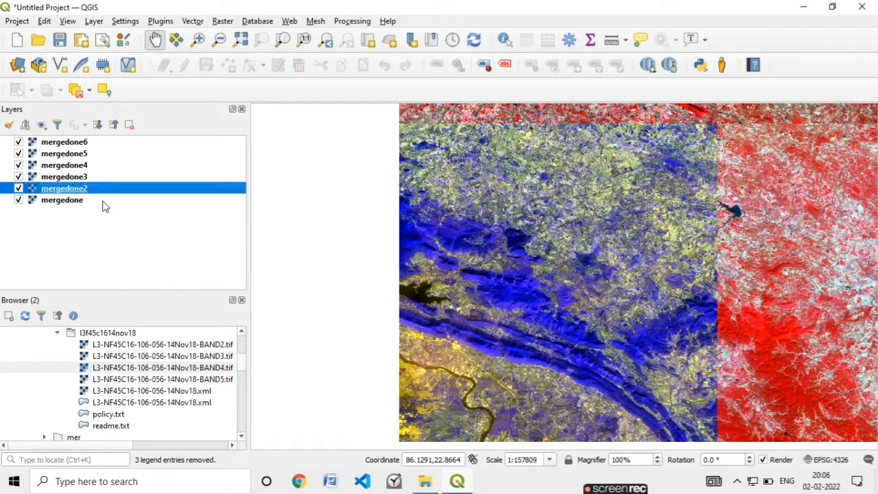
- Assign Band 3 to red and Band 1 (Gray) to blue in the symbology of the mergedone layer
{"action": "left_click", "coordinate": [103, 201]}
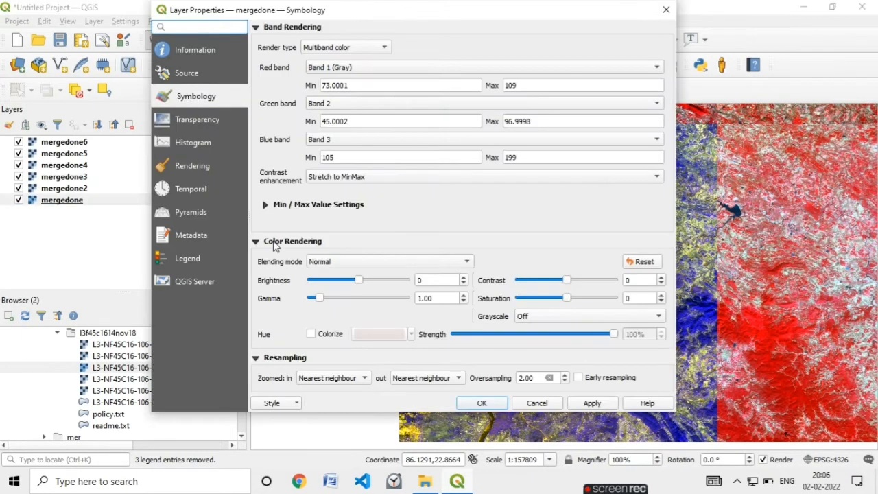
{"action": "left_click", "coordinate": [380, 67]}
{"action": "left_click", "coordinate": [380, 90]}
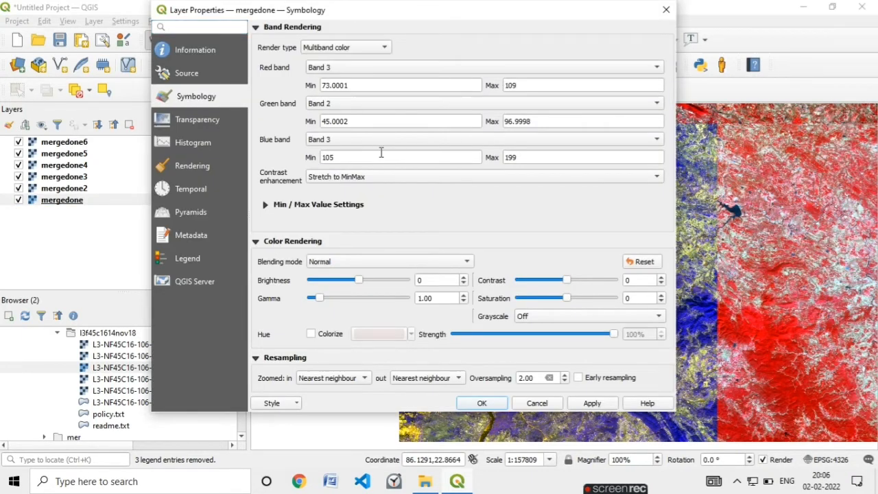
{"action": "left_click", "coordinate": [374, 103]}
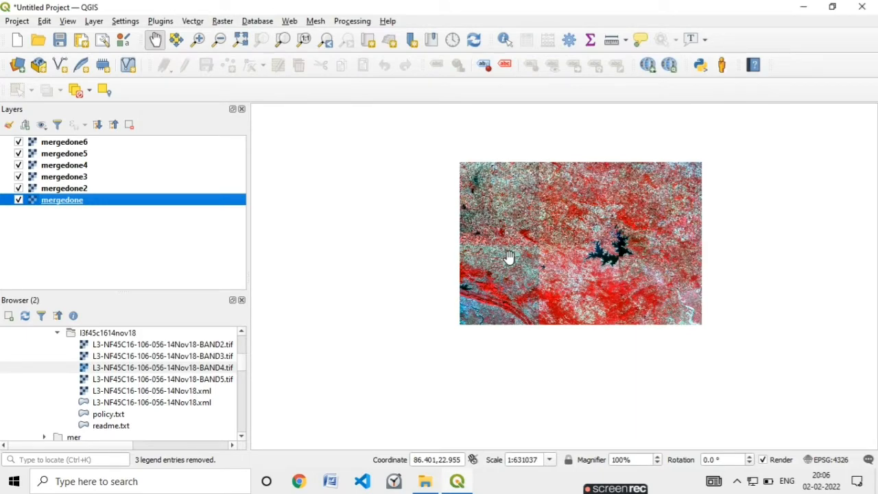
{"action": "scroll", "coordinate": [509, 257], "scroll_direction": "up", "scroll_amount": 1}
{"action": "left_click_drag", "start_coordinate": [589, 237], "coordinate": [509, 285]}
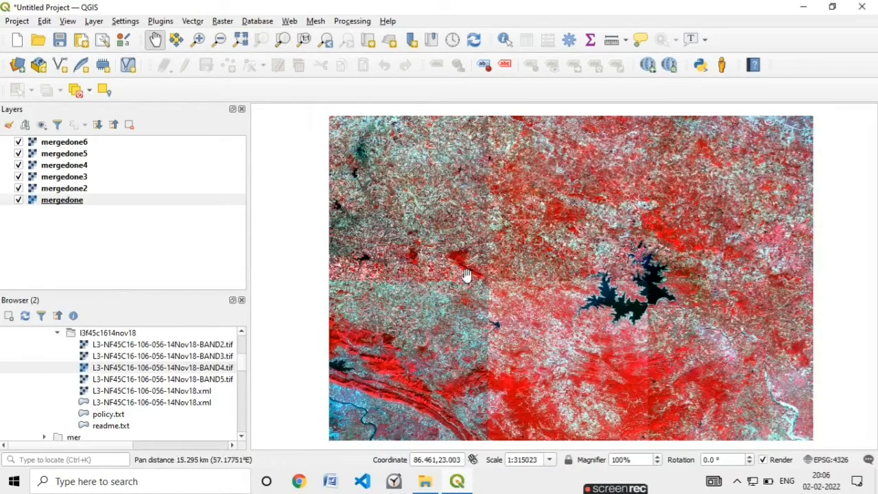
- Select all six merged layers, from mergedone up to mergedone6, in the project's layer list
{"action": "left_click", "coordinate": [100, 205]}
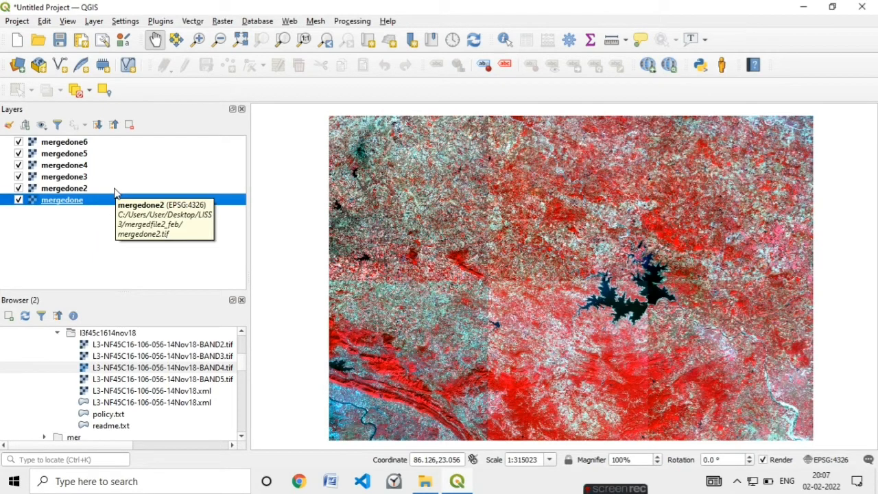
{"action": "left_click", "coordinate": [114, 188], "text": "shift"}
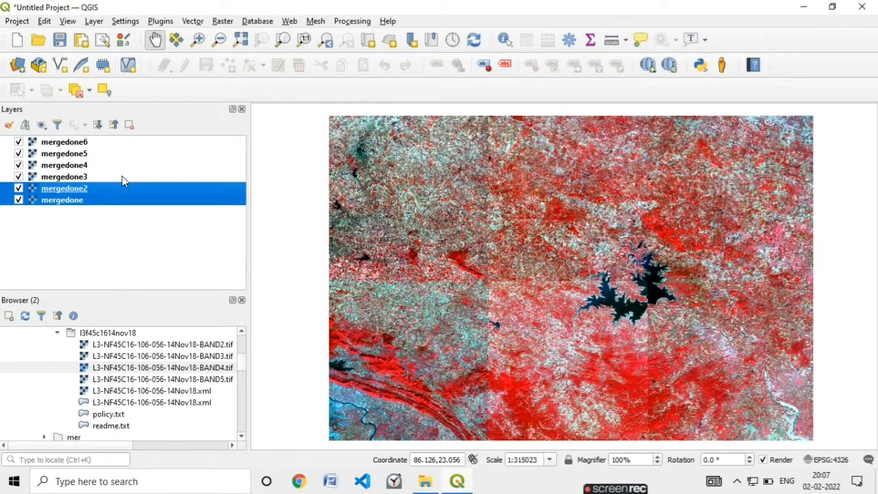
{"action": "left_click", "coordinate": [127, 164], "text": "shift"}
{"action": "left_click", "coordinate": [129, 153], "text": "shift"}
{"action": "left_click", "coordinate": [129, 142], "text": "shift"}
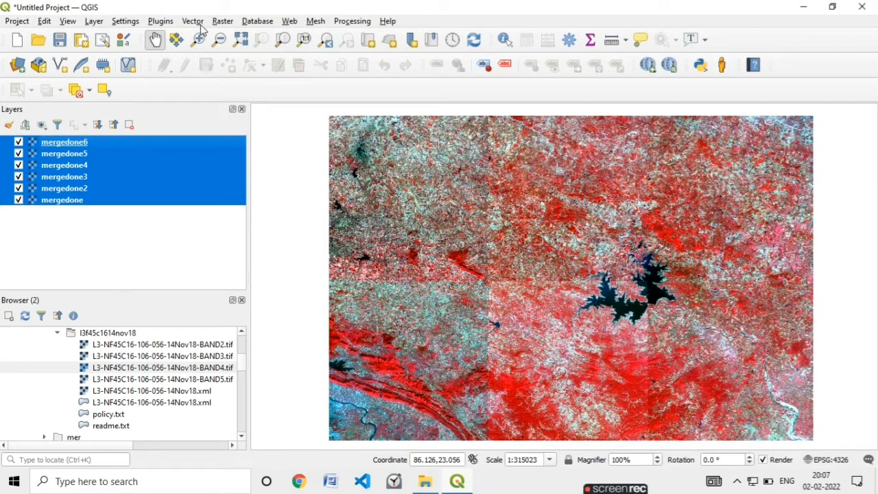
- Start the raster Merge tool and choose mergedone and mergedone2 through mergedone6 as its input layers
{"action": "left_click", "coordinate": [222, 21]}
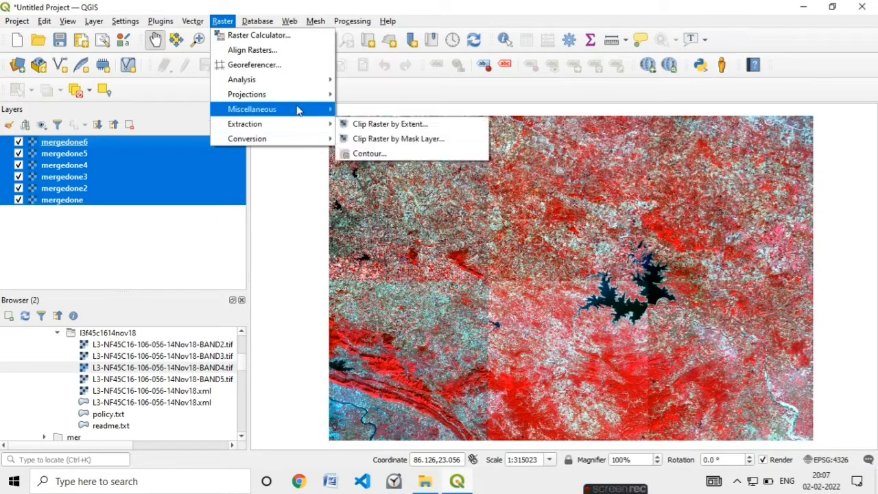
{"action": "mouse_move", "coordinate": [297, 111]}
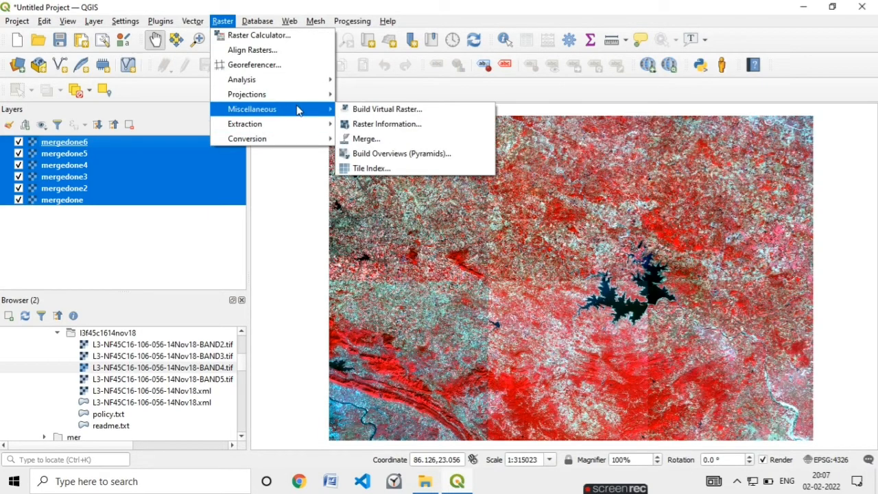
{"action": "left_click", "coordinate": [364, 138]}
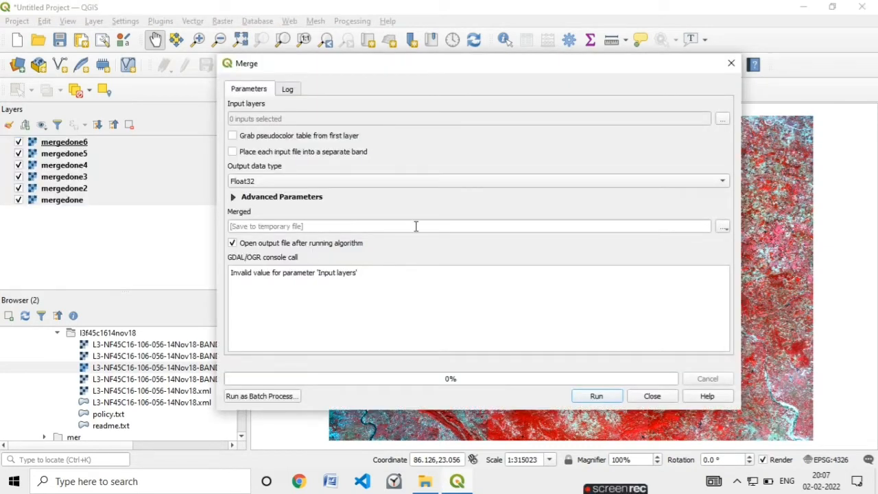
{"action": "left_click", "coordinate": [721, 122]}
{"action": "left_click", "coordinate": [238, 127]}
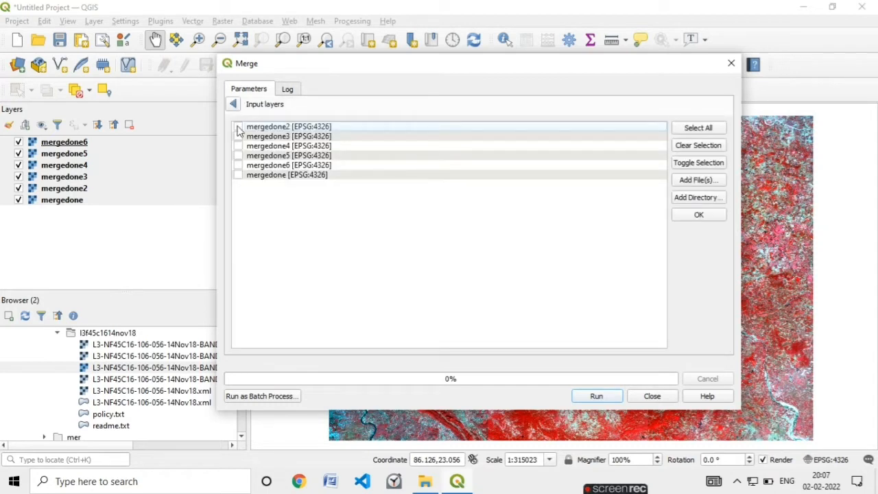
{"action": "left_click", "coordinate": [238, 136]}
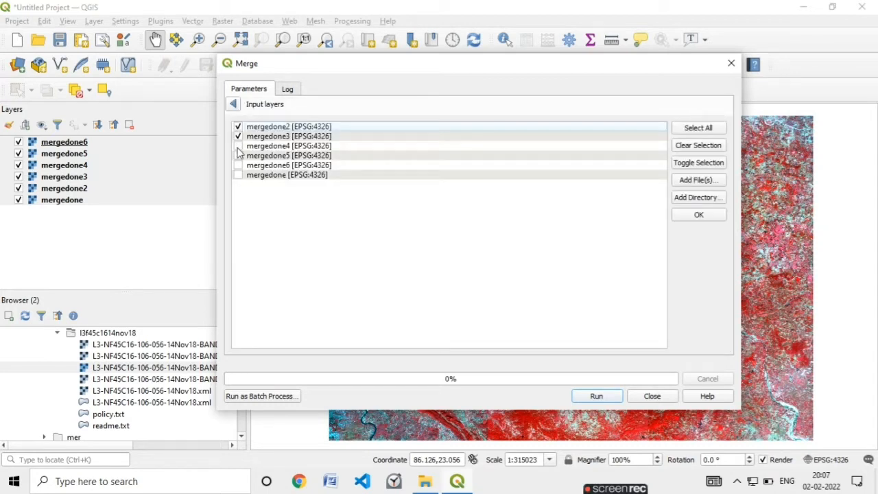
{"action": "left_click", "coordinate": [237, 146]}
{"action": "left_click", "coordinate": [238, 156]}
{"action": "left_click", "coordinate": [238, 165]}
{"action": "left_click", "coordinate": [238, 175]}
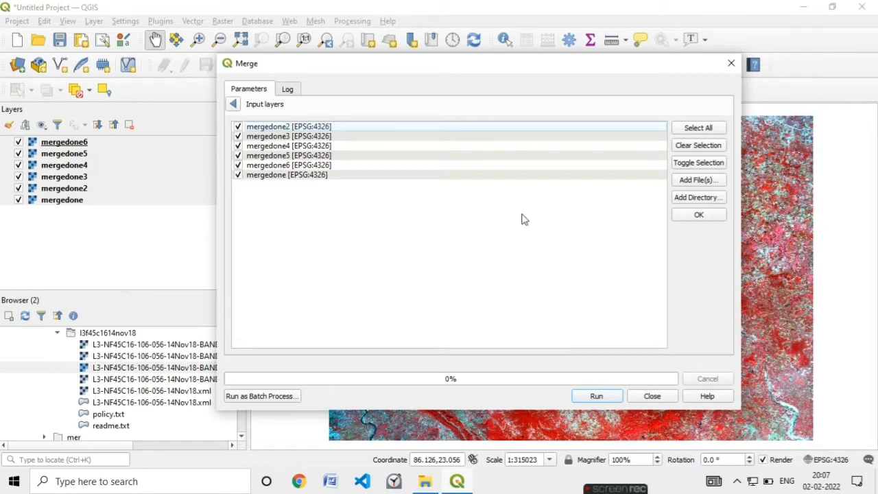
{"action": "left_click", "coordinate": [697, 215]}
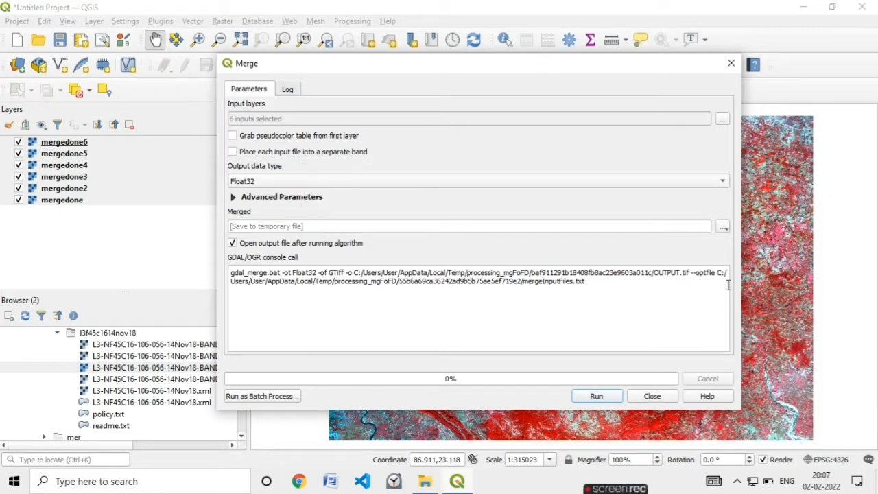
- Set the merge output to a TIF file named mossaic1 in the mergedfile2_feb folder and run the merge
{"action": "left_click", "coordinate": [723, 227]}
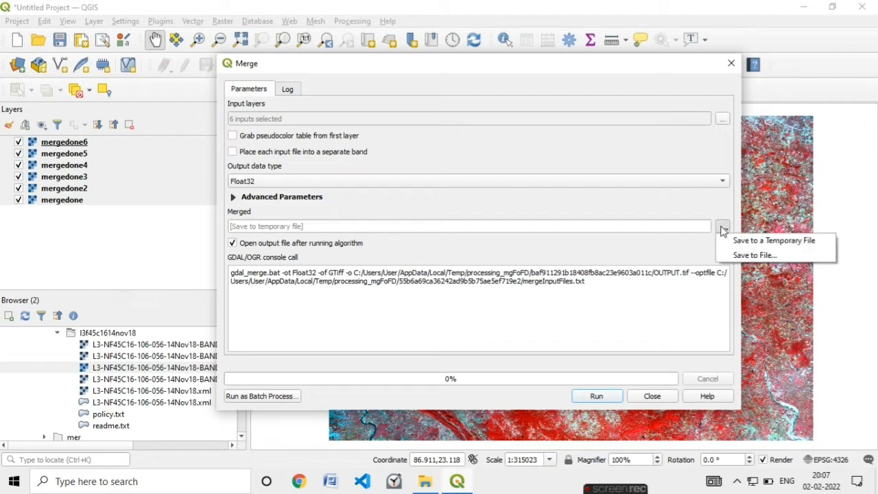
{"action": "left_click", "coordinate": [738, 256]}
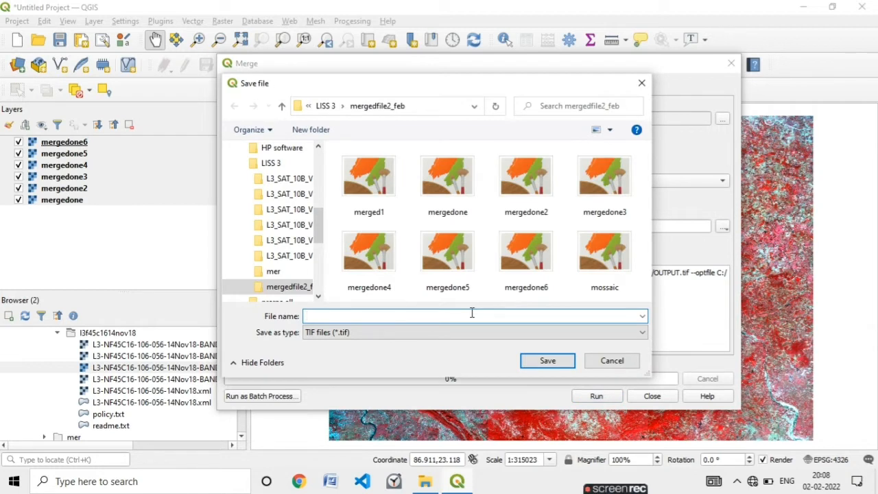
{"action": "type", "text": "mos"}
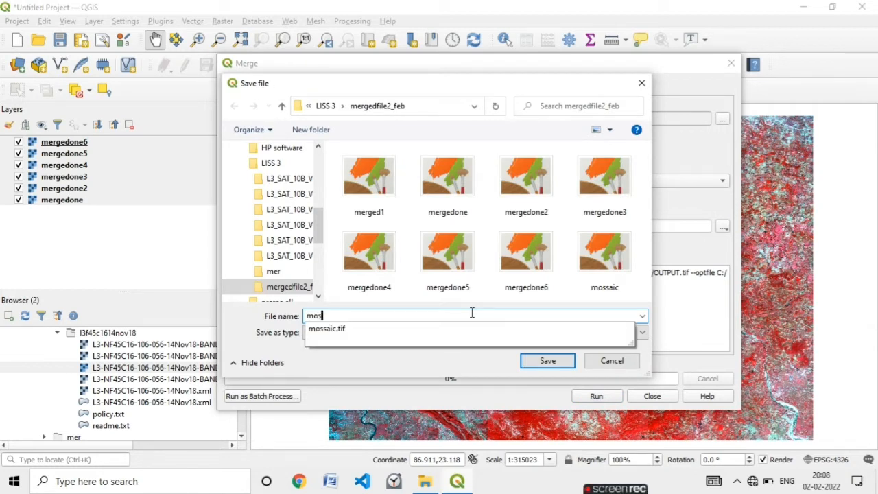
{"action": "type", "text": "saic1"}
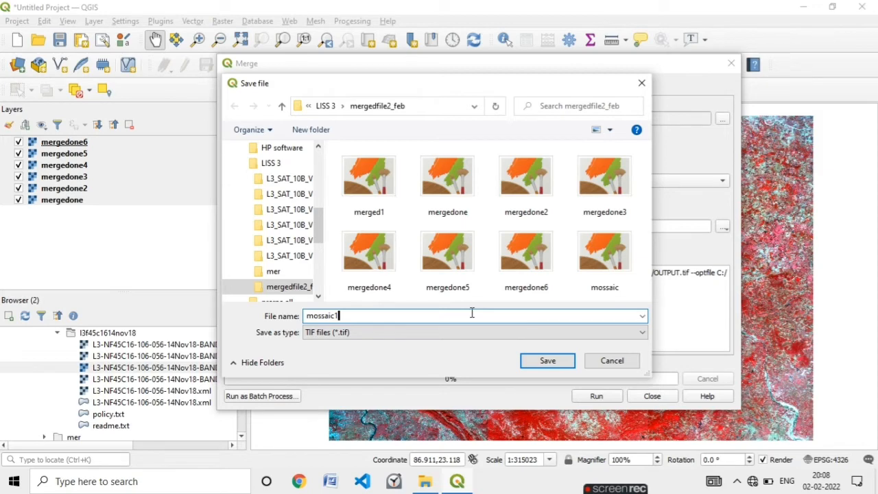
{"action": "left_click", "coordinate": [548, 360]}
{"action": "left_click", "coordinate": [592, 397]}
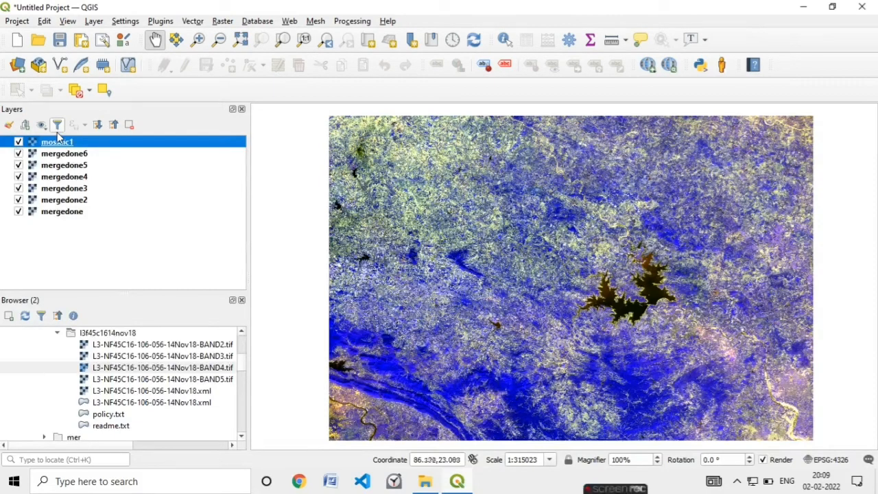
- Remove the six layers mergedone through mergedone6 from the project, keeping only the mossaic1 layer
{"action": "left_click", "coordinate": [76, 154]}
{"action": "left_click", "coordinate": [91, 166], "text": "shift"}
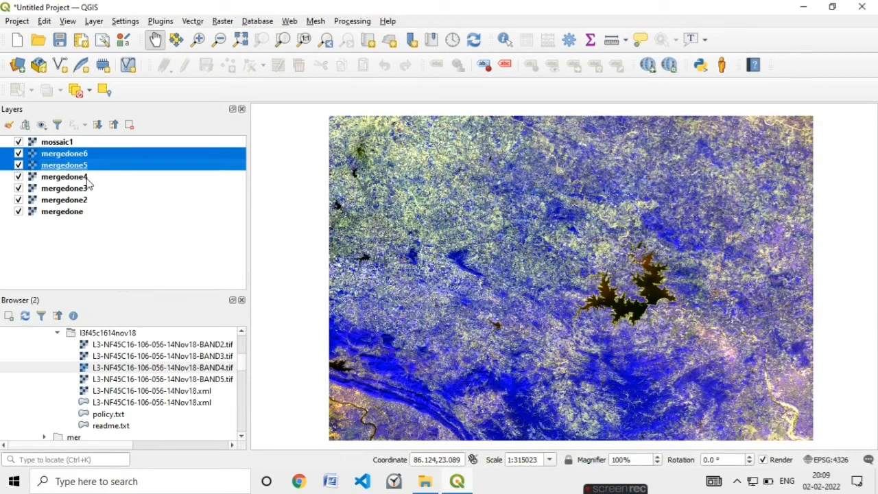
{"action": "left_click", "coordinate": [87, 178], "text": "shift"}
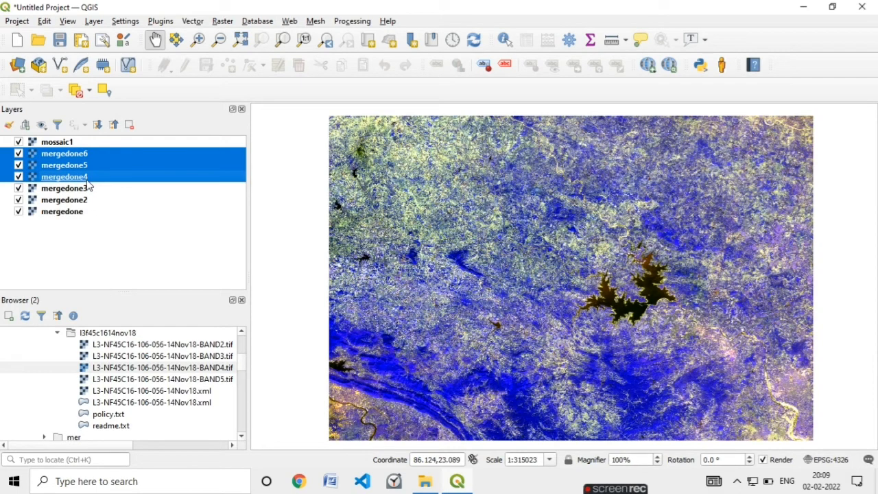
{"action": "left_click", "coordinate": [81, 212], "text": "shift"}
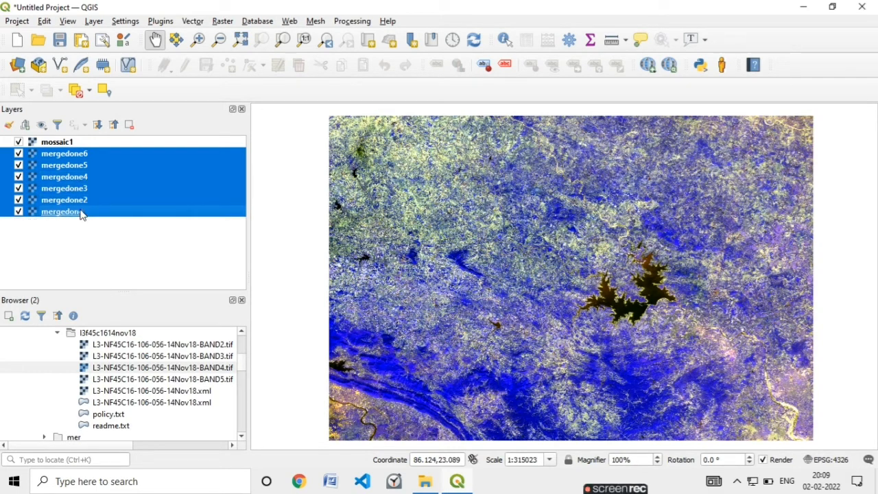
{"action": "right_click", "coordinate": [93, 158]}
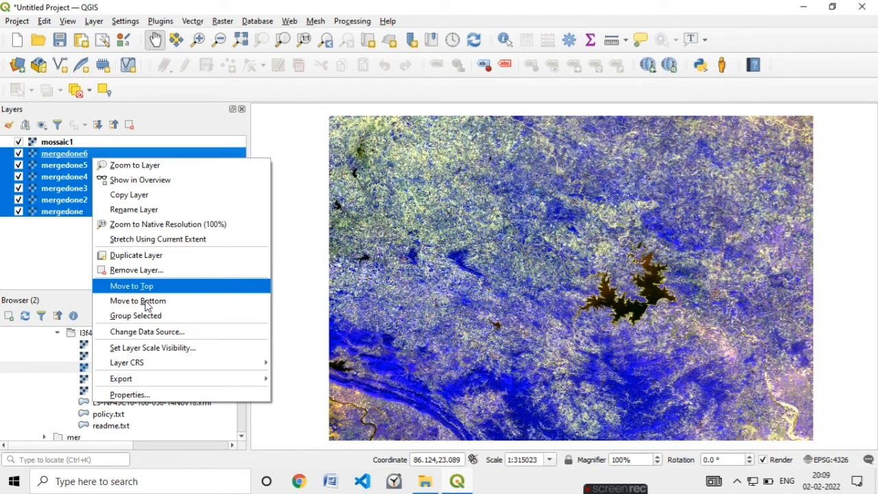
{"action": "left_click", "coordinate": [201, 271]}
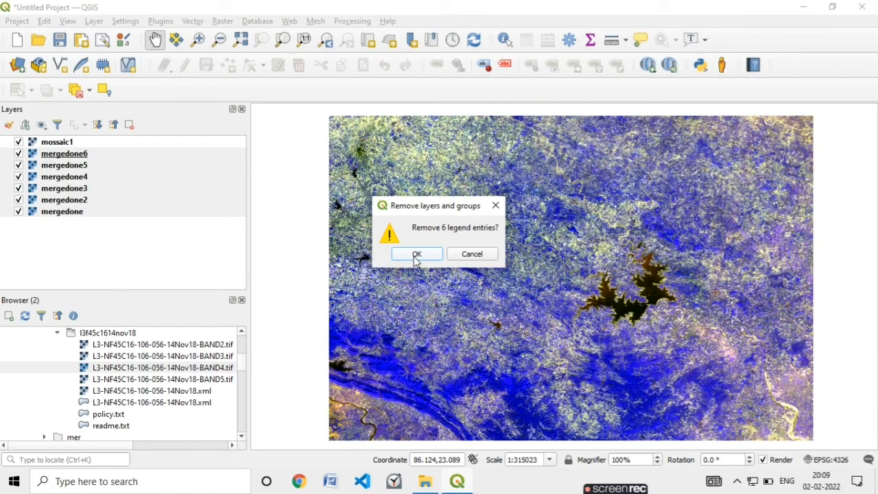
{"action": "left_click", "coordinate": [416, 254]}
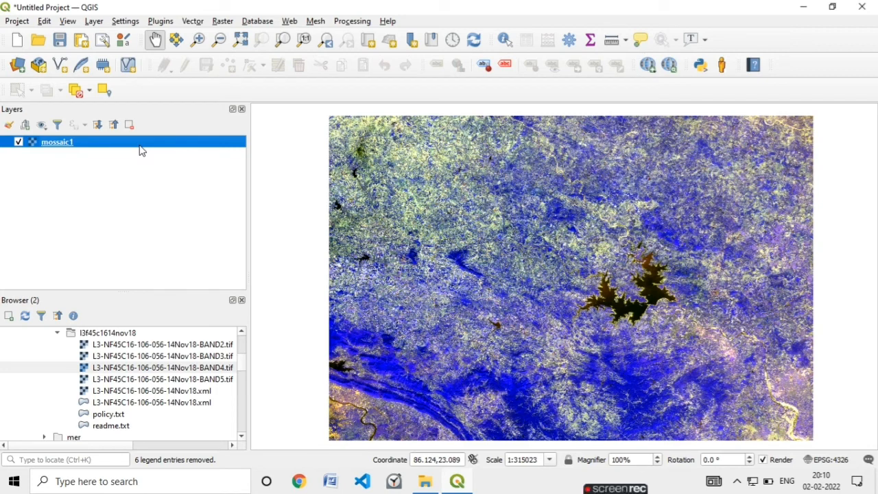
{"action": "mouse_move", "coordinate": [626, 484]}
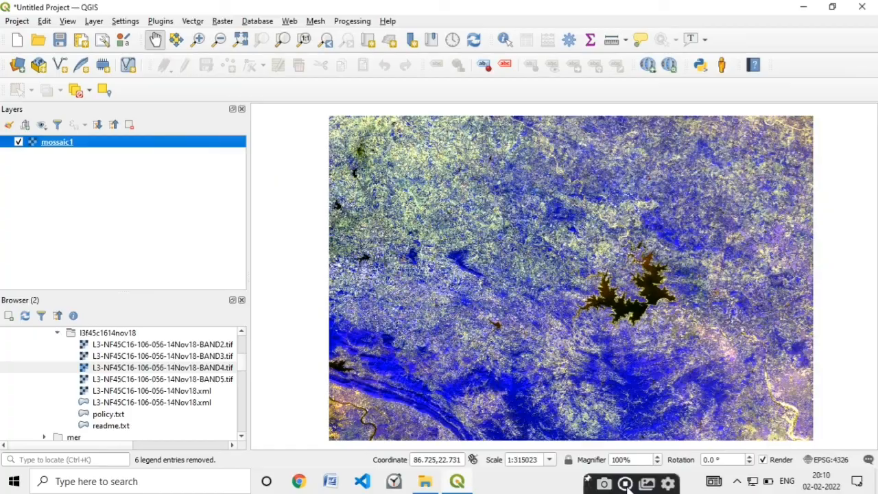